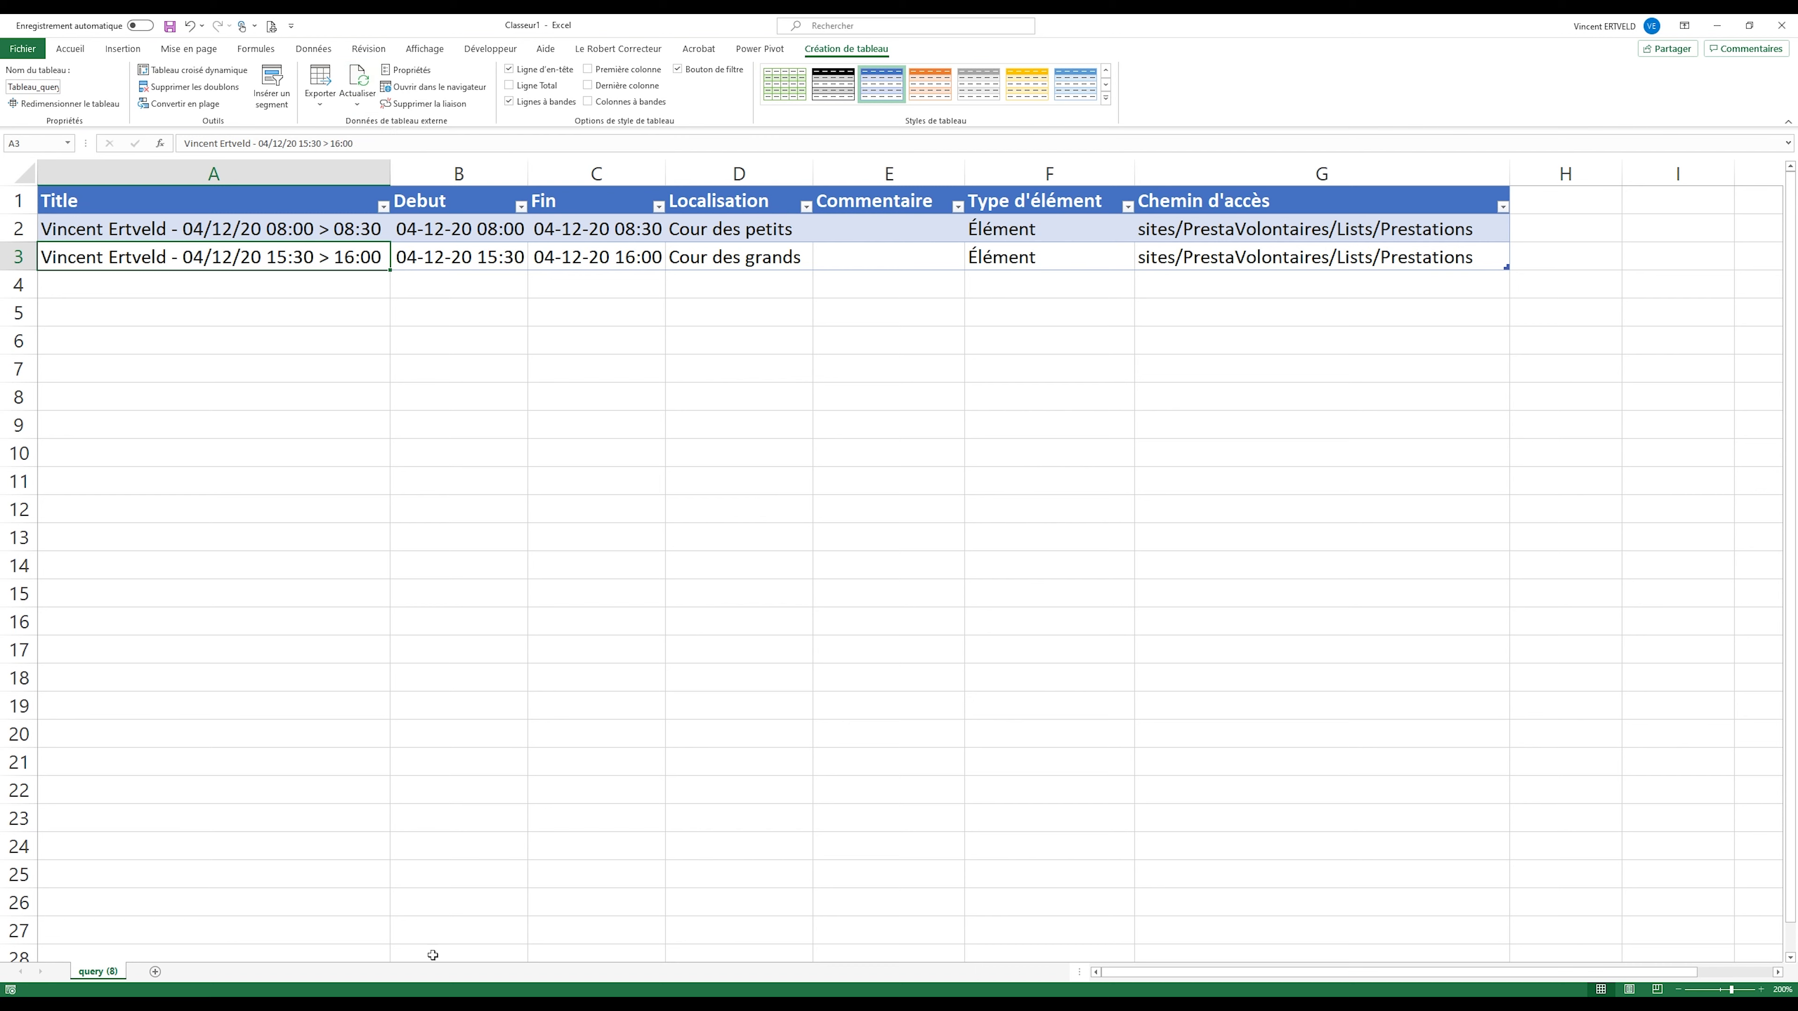
- Switch to the PrestaVolontaires app in Power Apps and open a new Prestations entry form
key(alt+Tab)
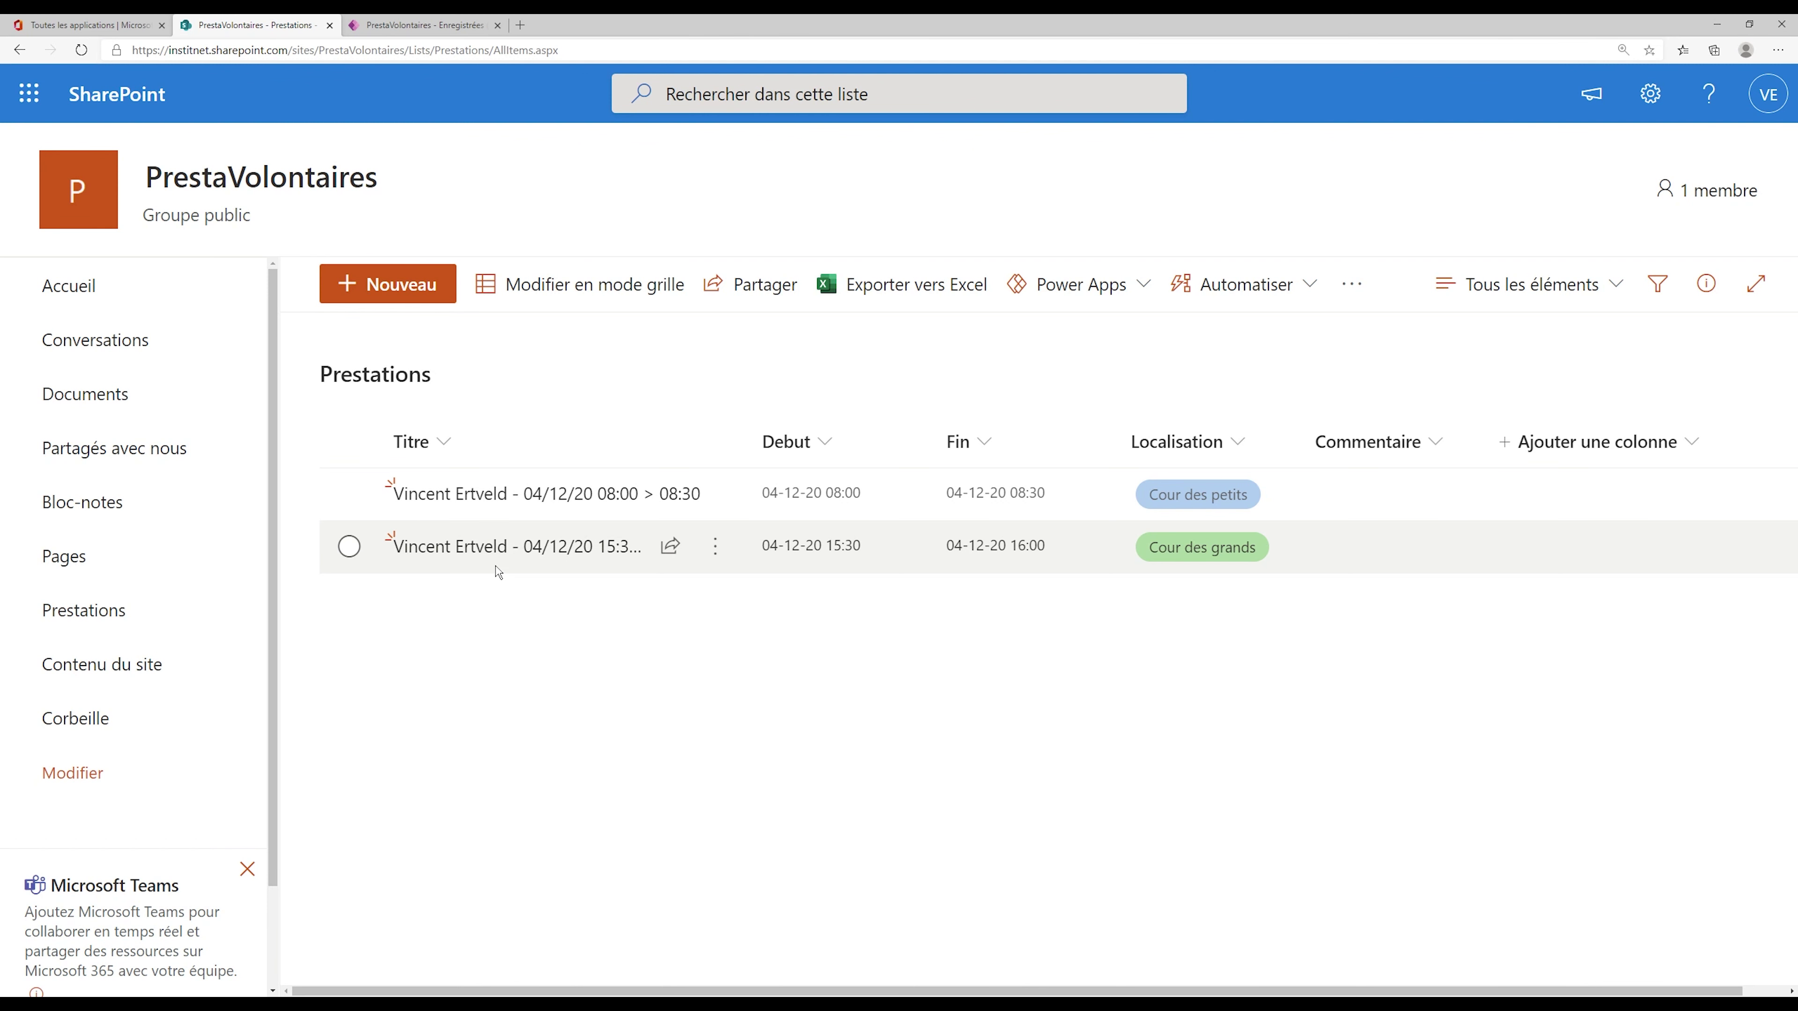
click(422, 21)
alt+click(1030, 343)
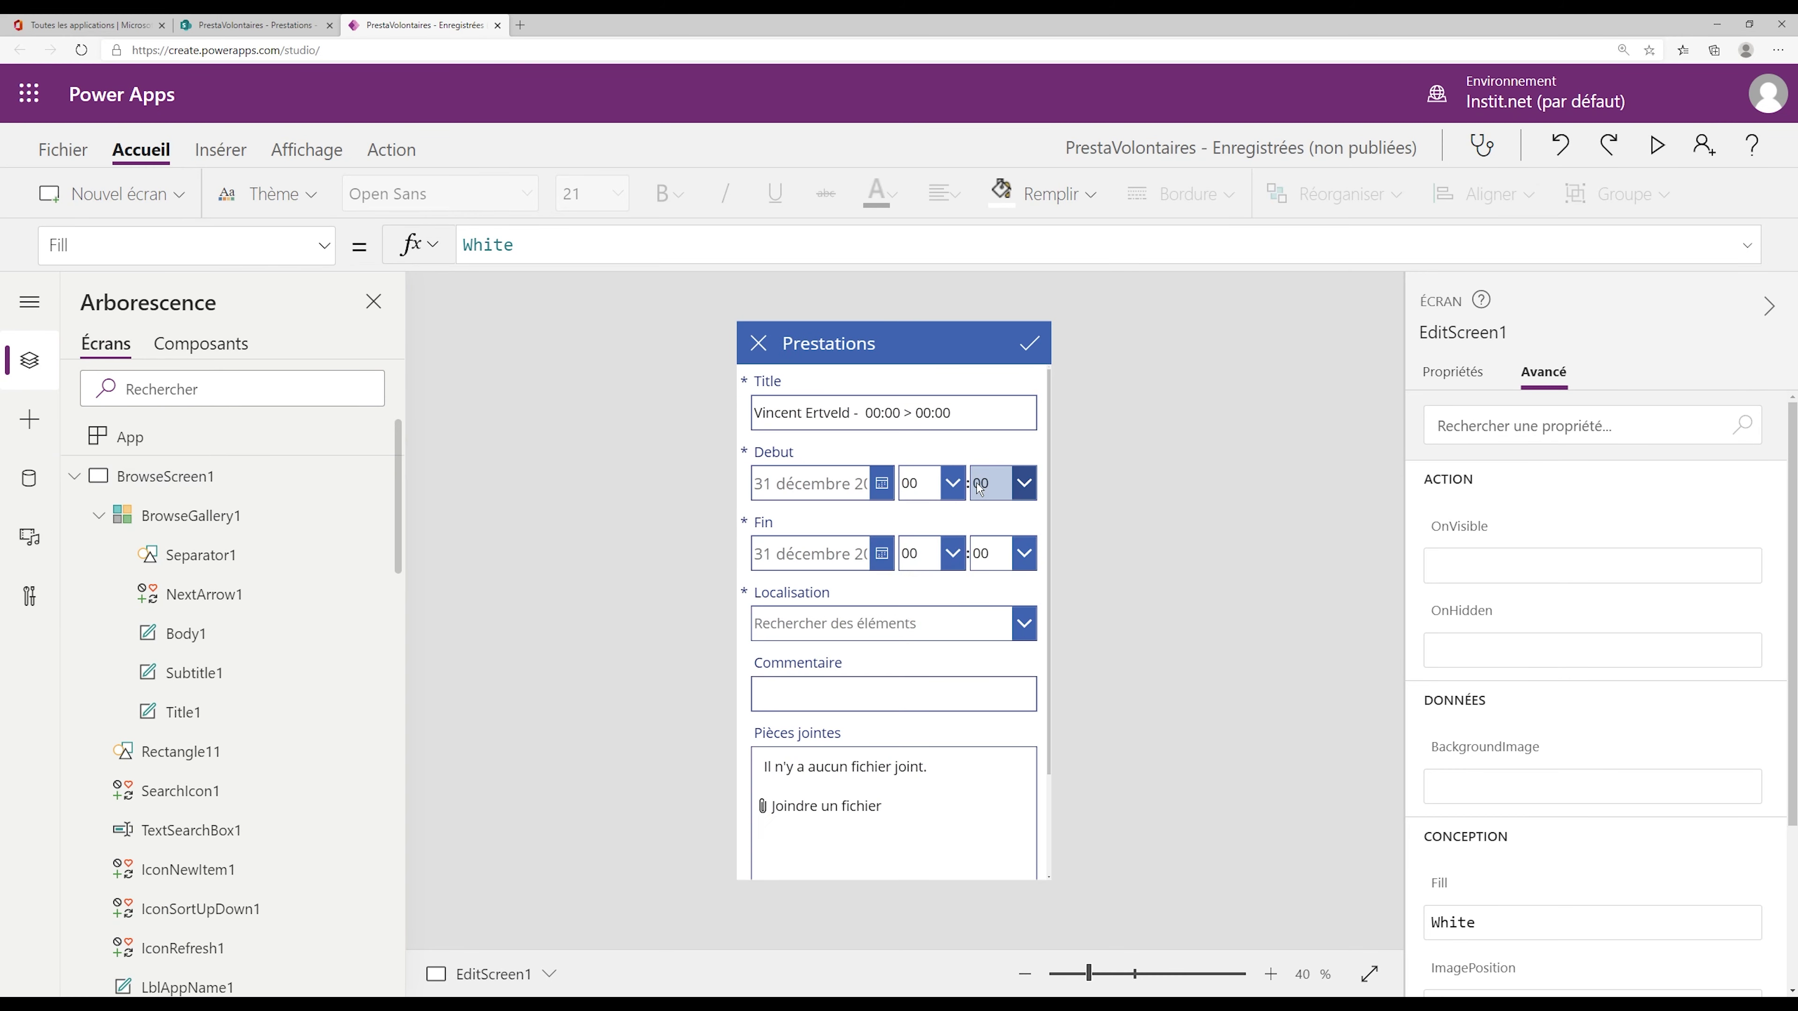
- Set the new entry's Debut to 4 December 2020 at 12:45
alt+click(1003, 483)
click(946, 626)
click(916, 787)
click(953, 483)
click(927, 623)
click(1023, 484)
scroll(998, 622, down, 3)
scroll(999, 622, down, 10)
click(998, 621)
- Set the entry's Fin to 4 December 2020 at 13:00 with Reaps as the Localisation, and submit it
click(881, 553)
click(947, 698)
click(950, 560)
scroll(927, 673, down, 5)
click(927, 623)
click(920, 623)
click(791, 655)
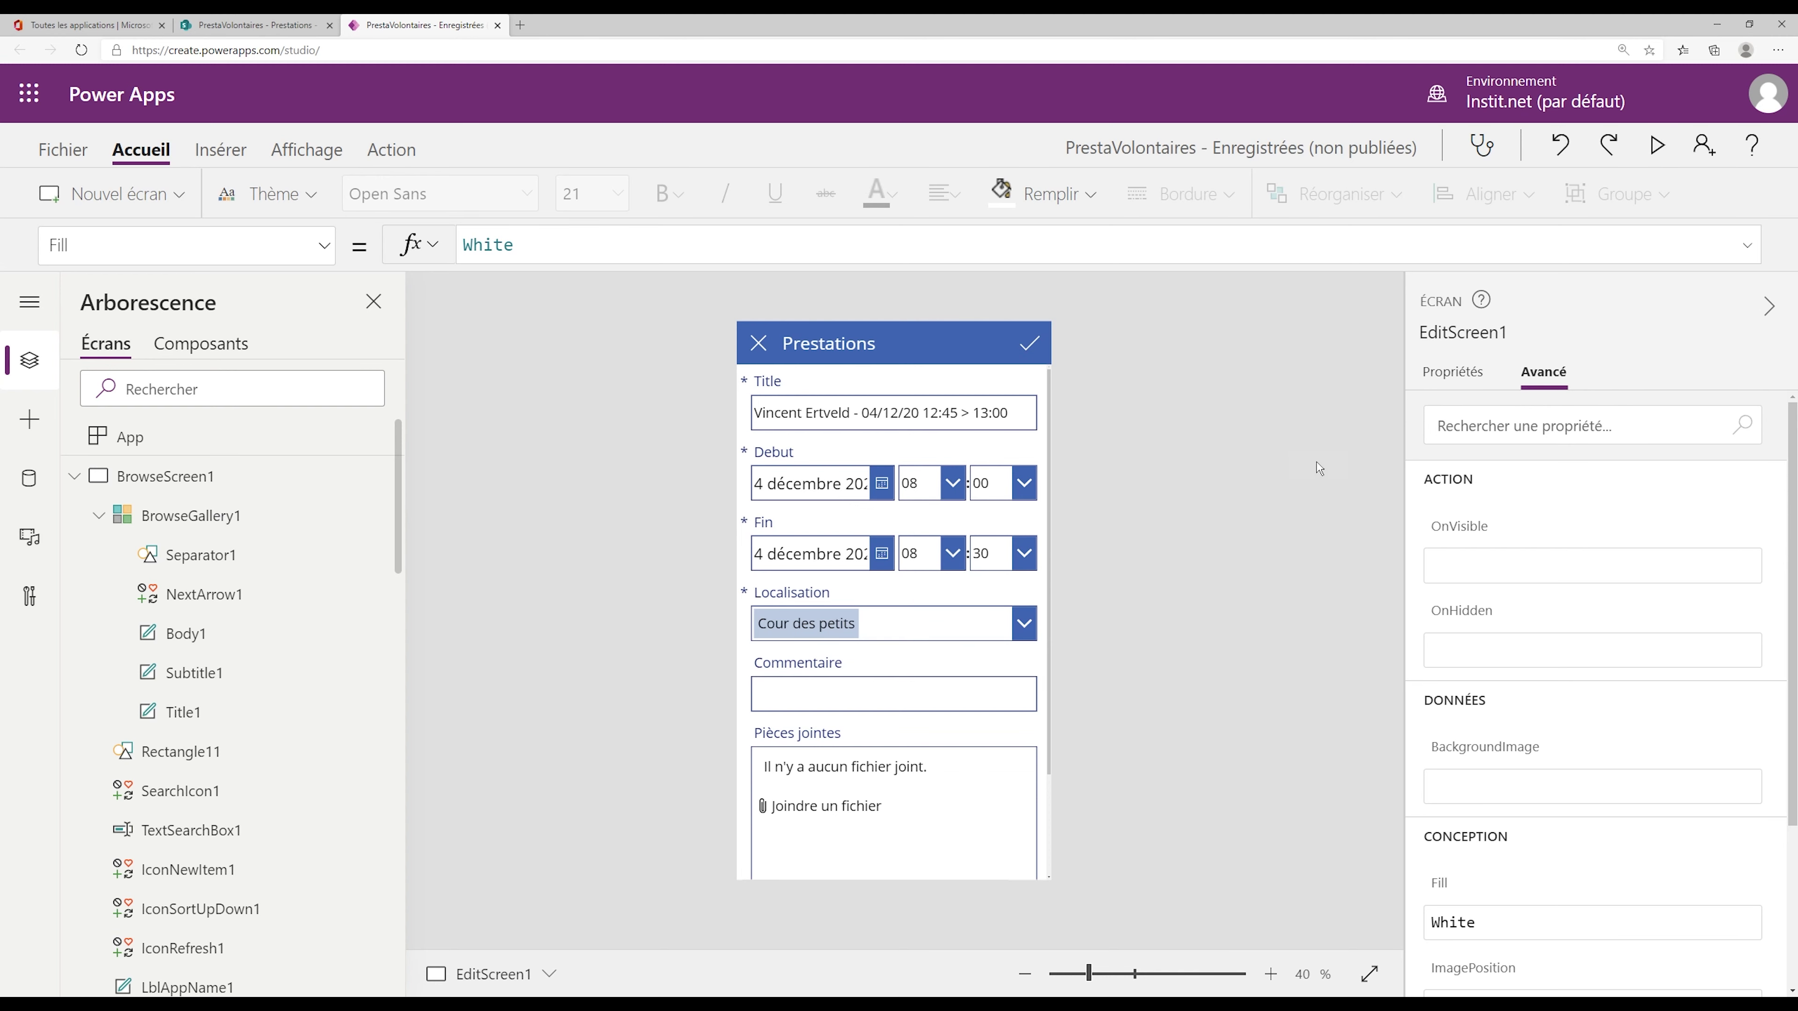
- Change the layout of BrowseGallery1 to Titre et sous-titre
click(198, 673)
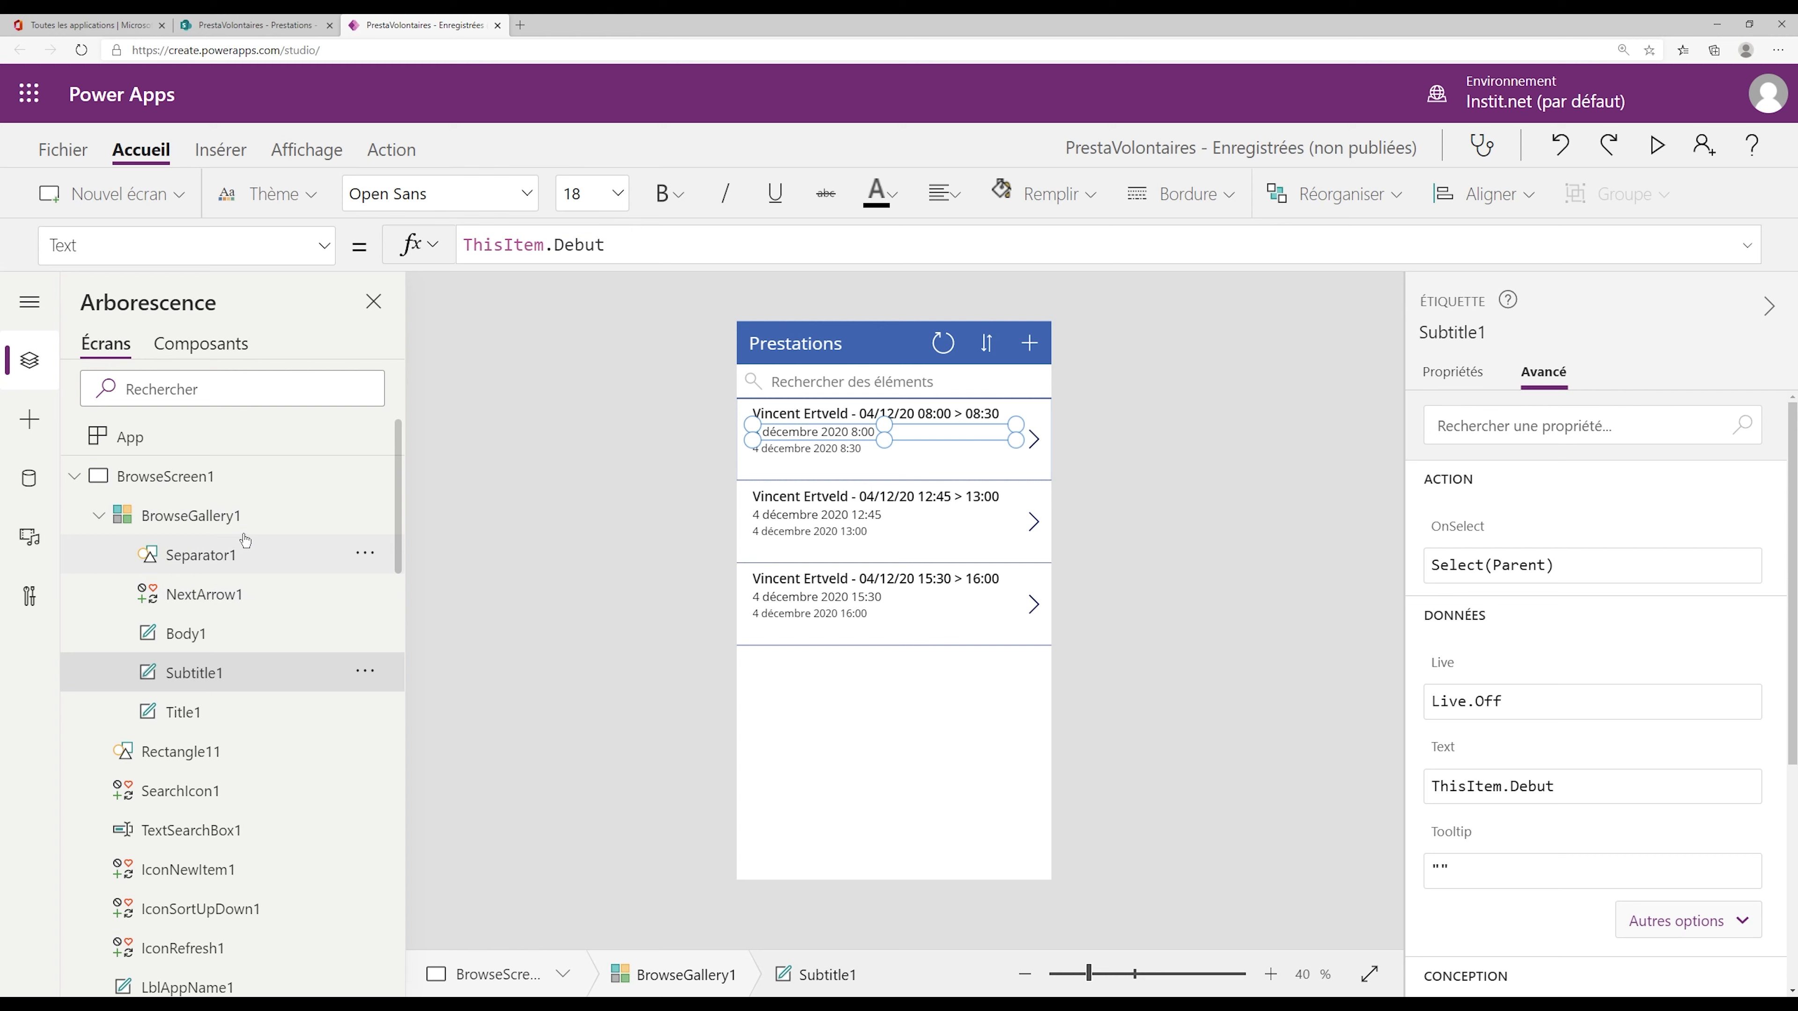
click(230, 555)
click(237, 517)
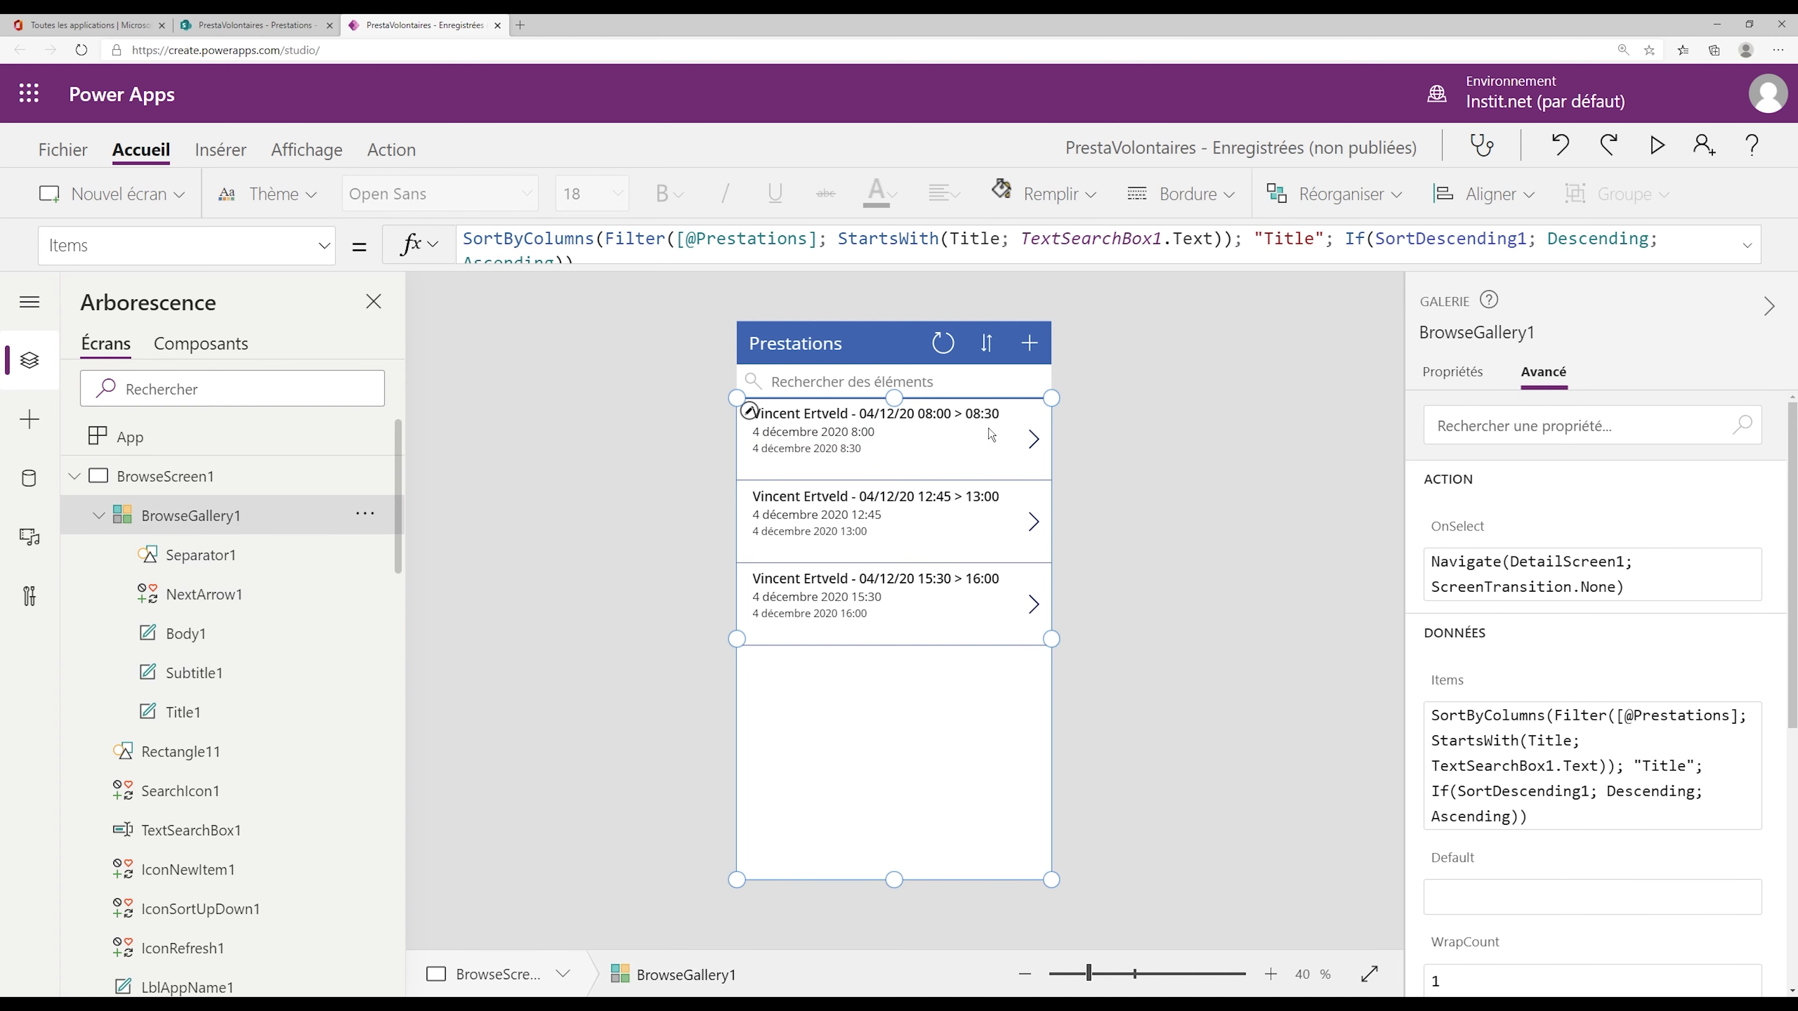
click(1455, 373)
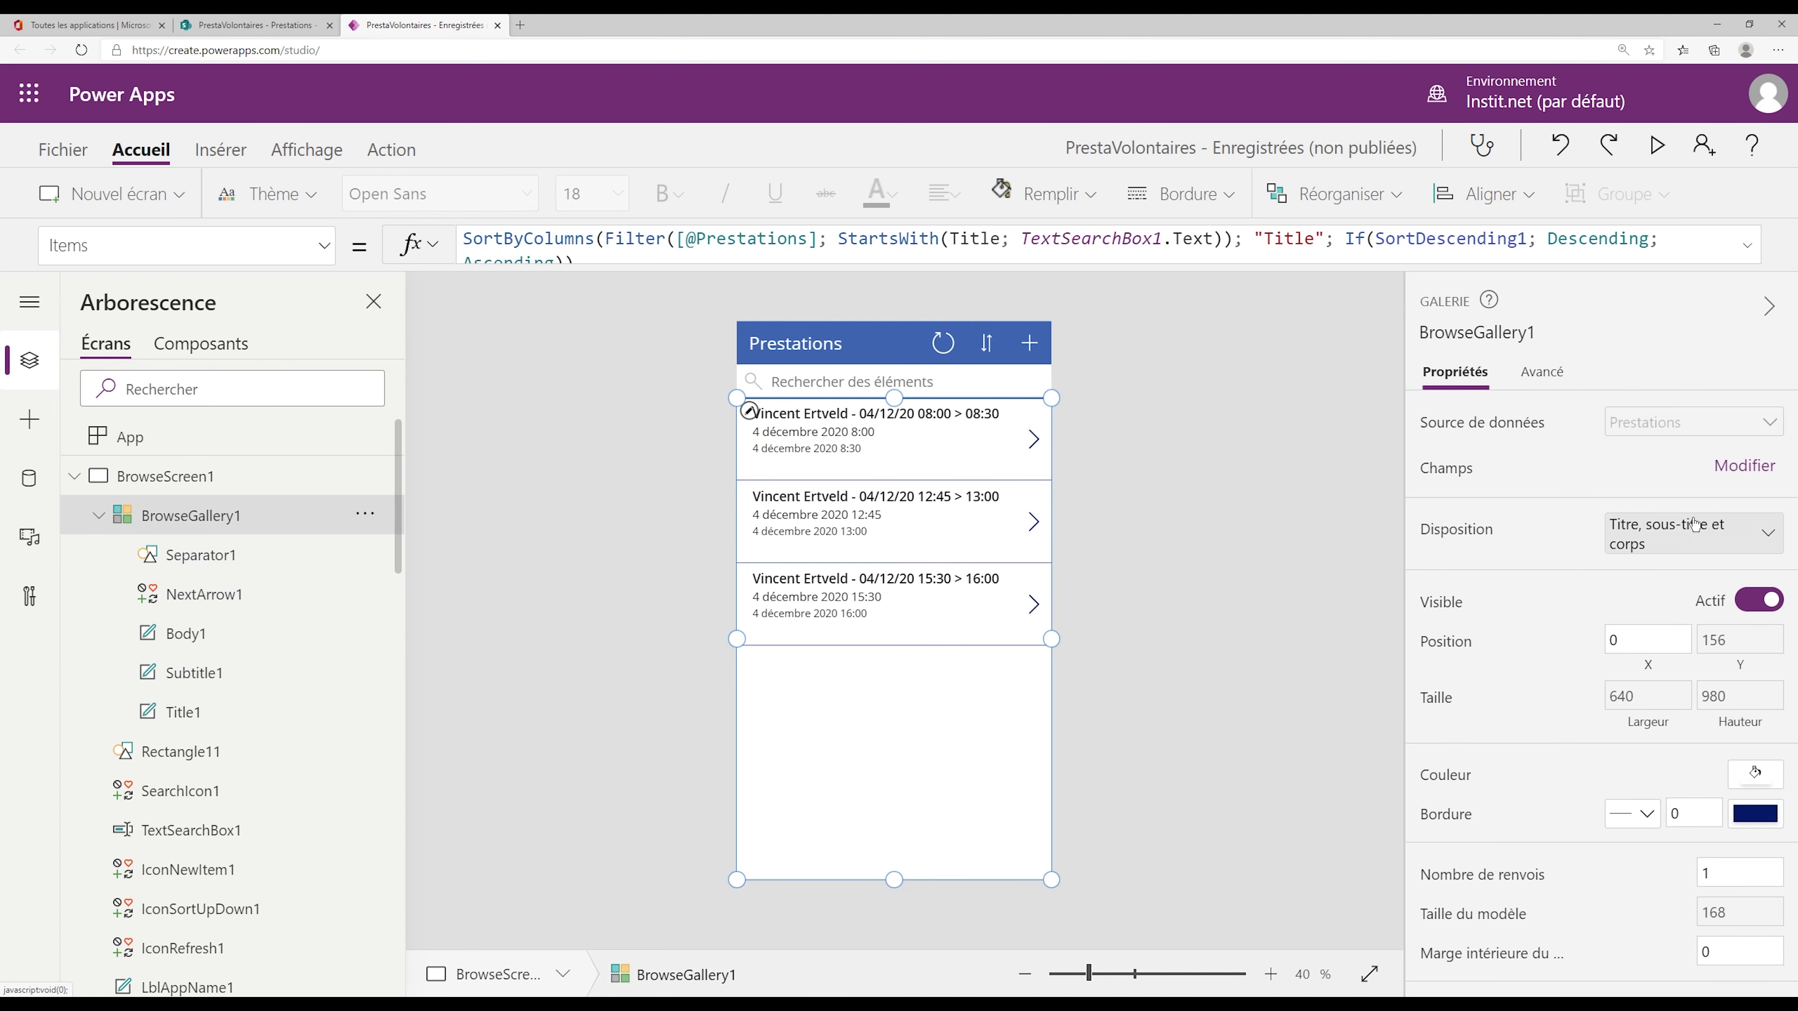
click(1778, 535)
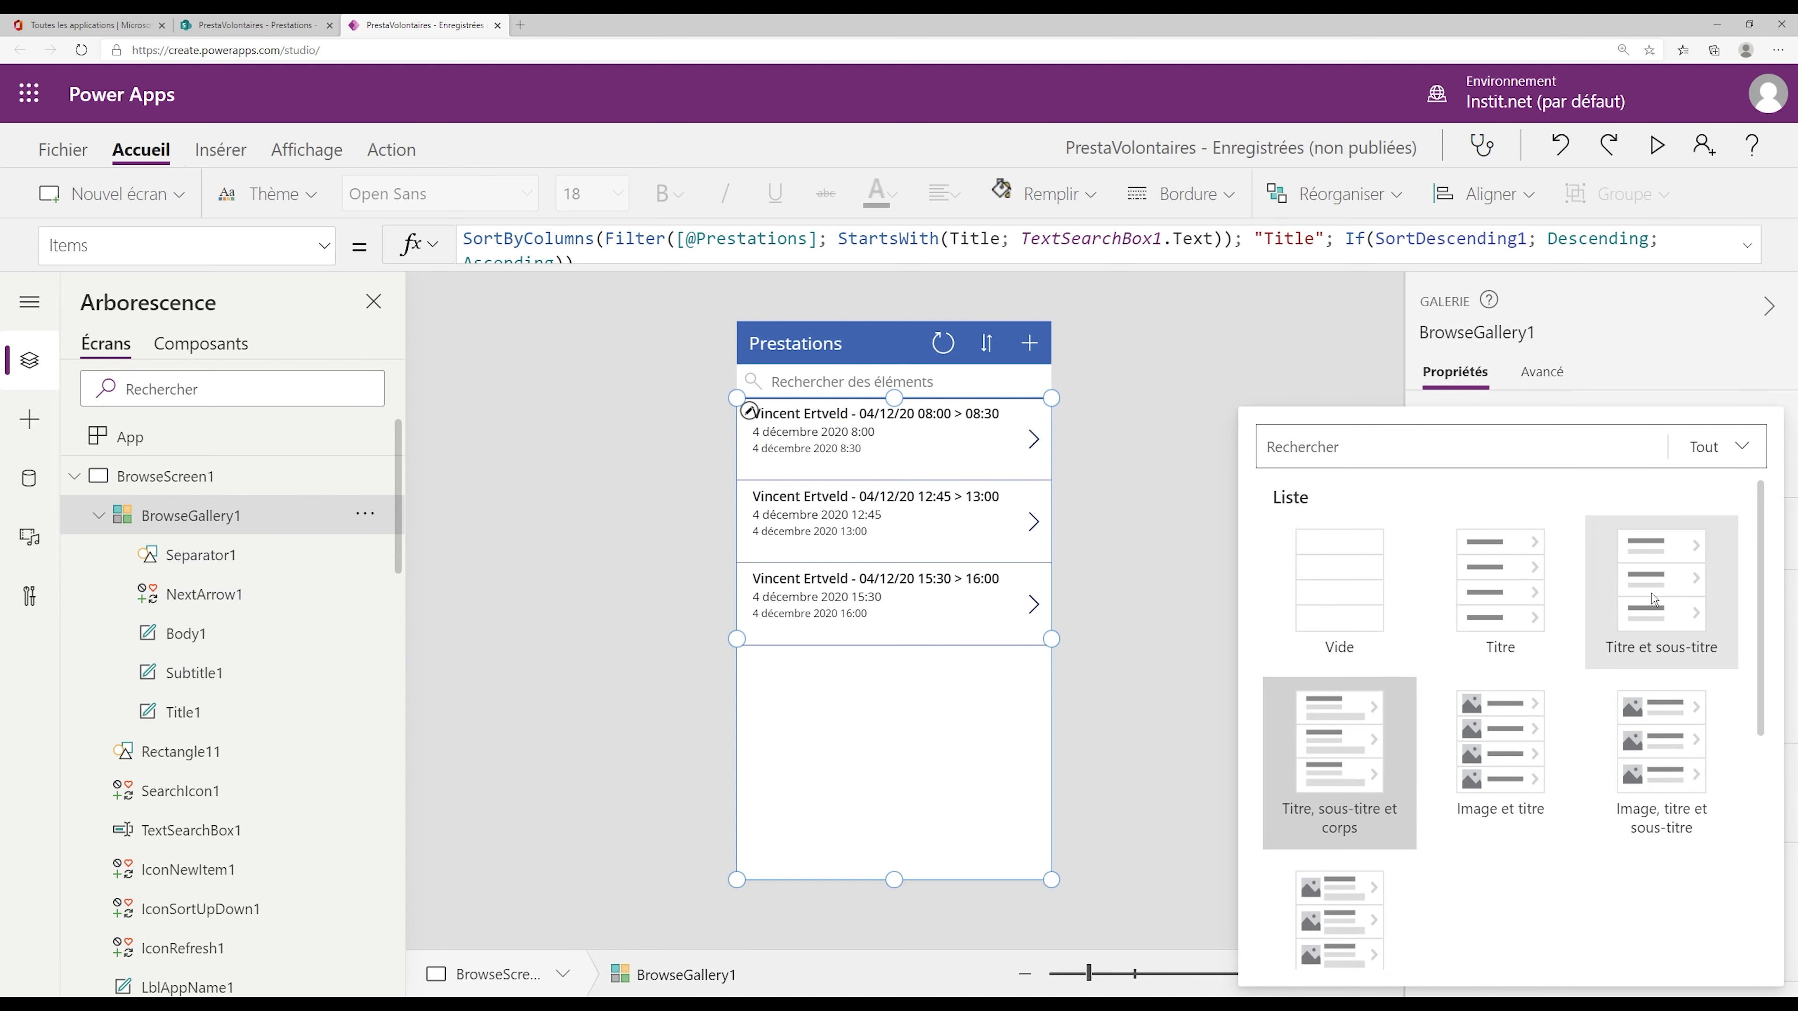
key(Escape)
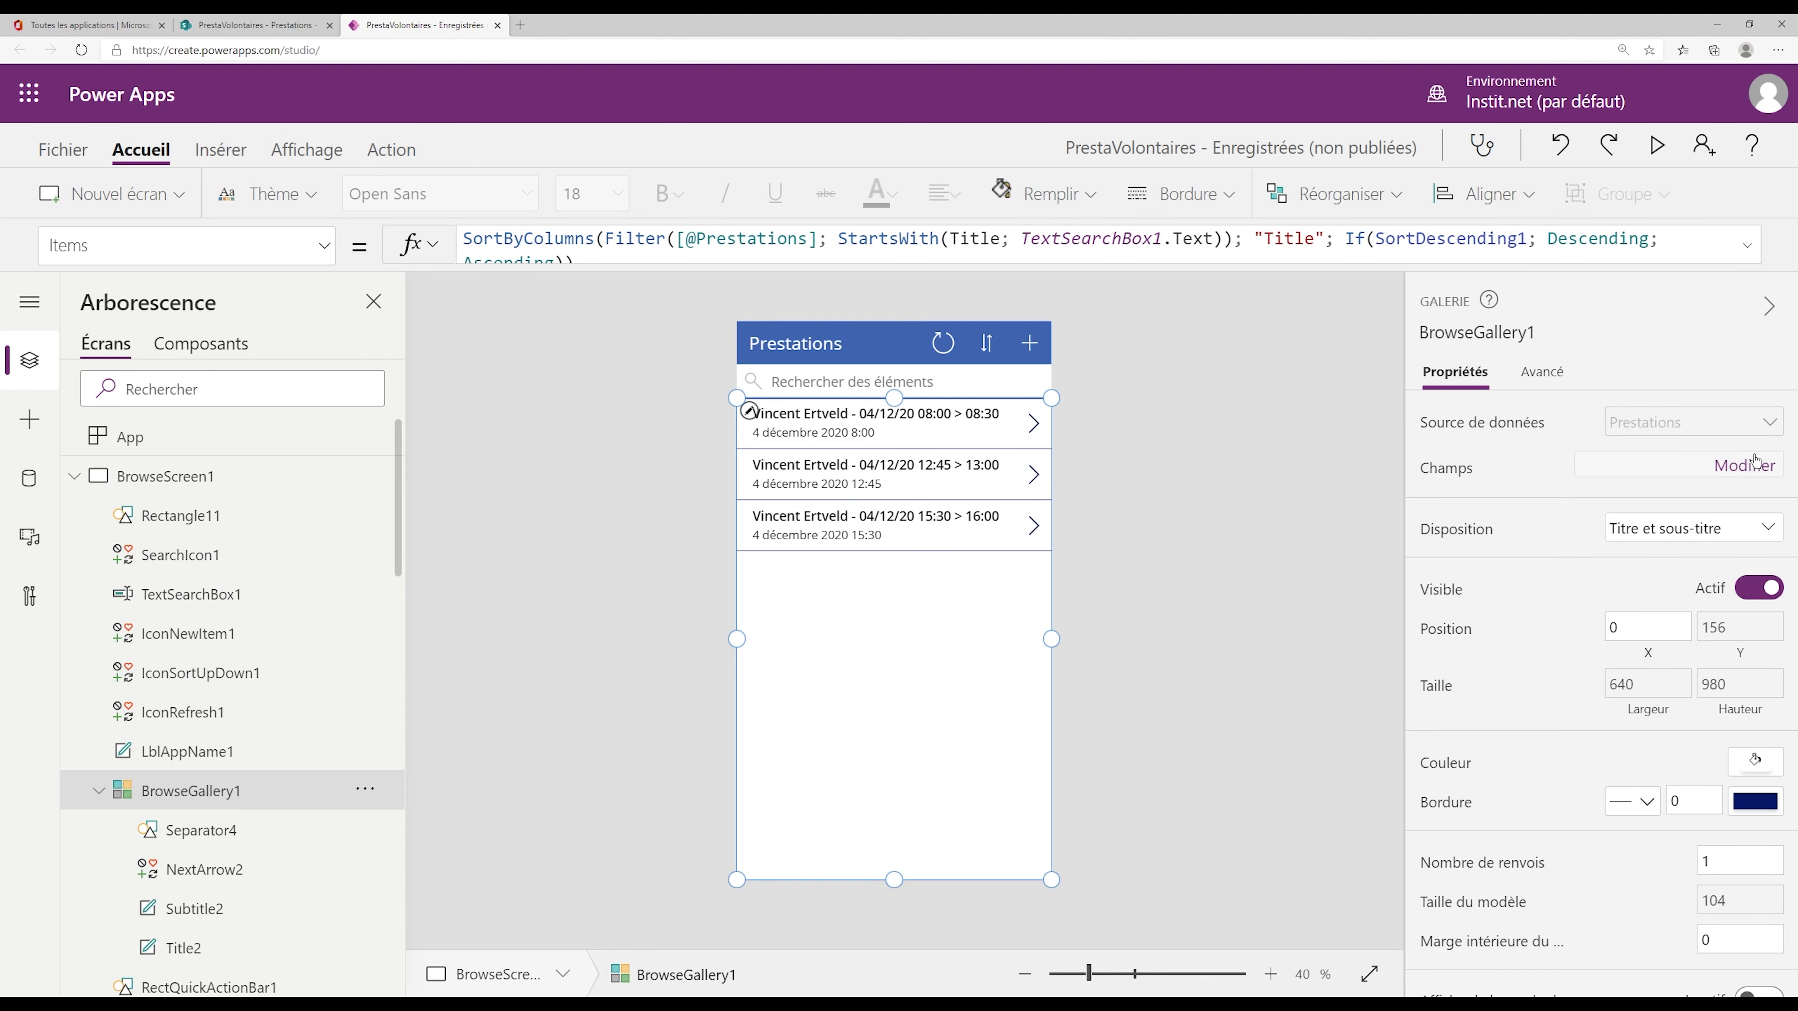
- Edit the gallery's fields so that the subtitle displays Localisation and the title displays Title
click(1741, 471)
click(1323, 448)
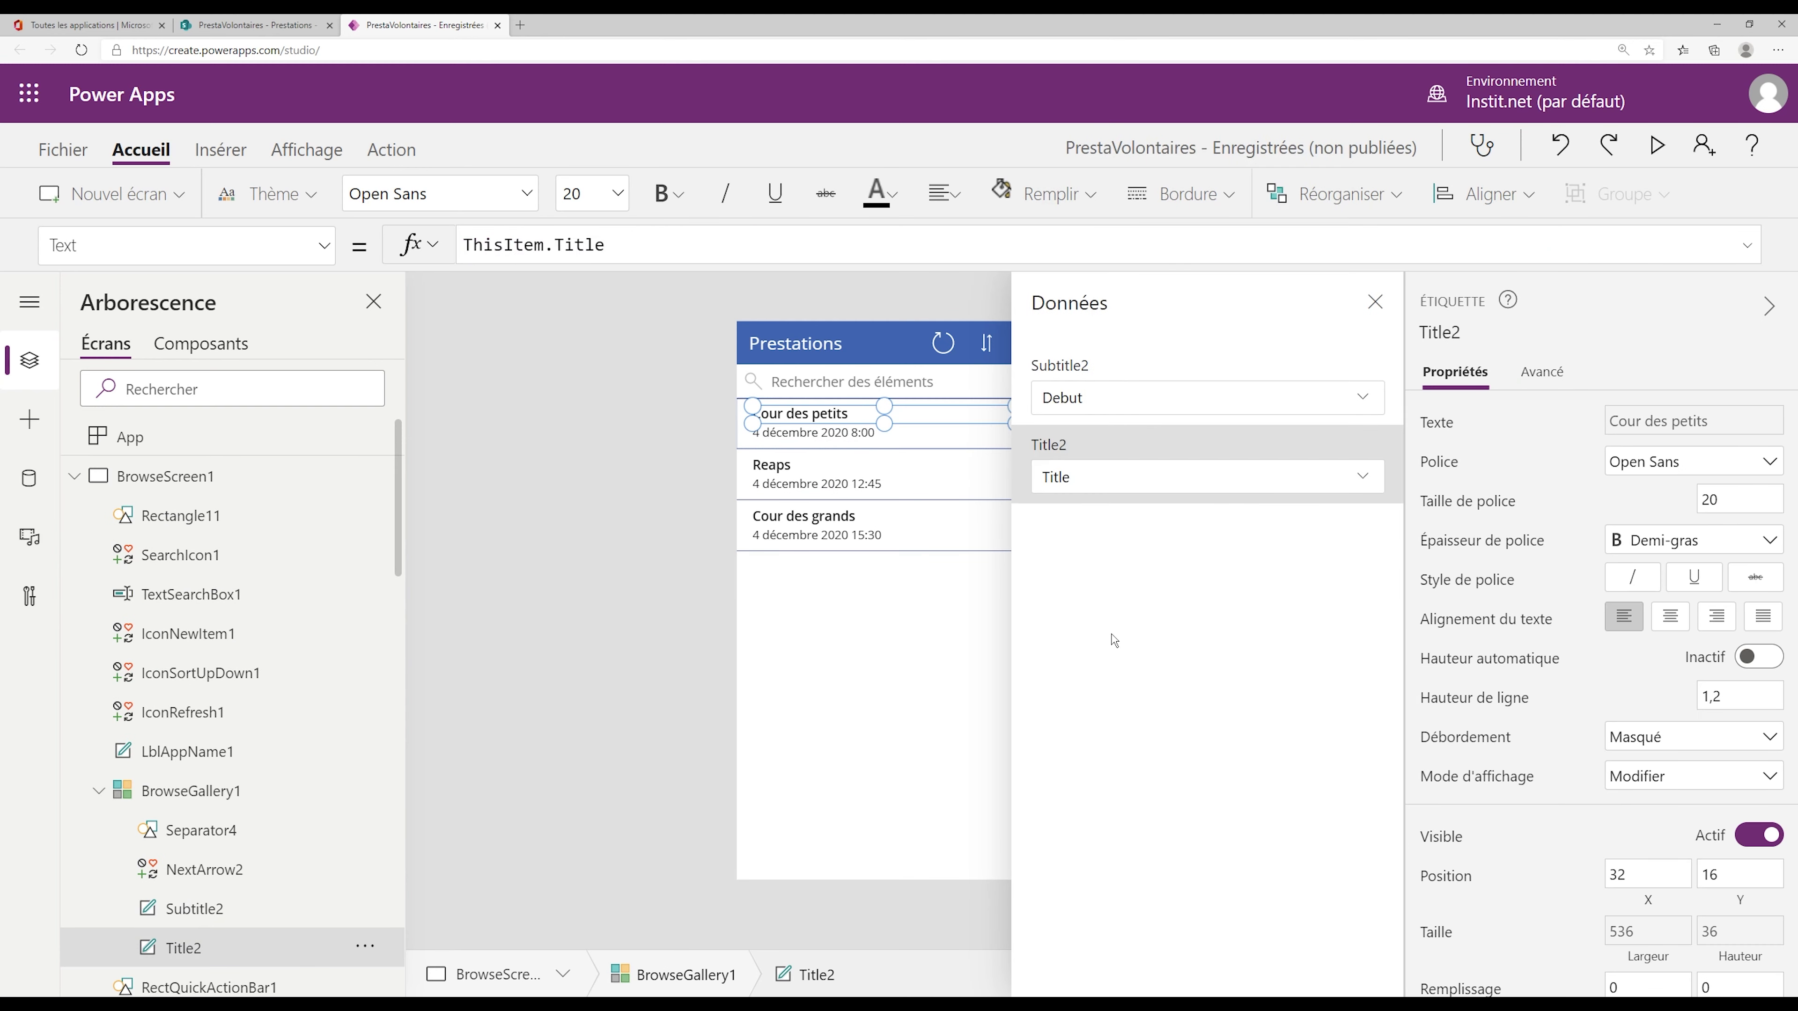
click(1363, 401)
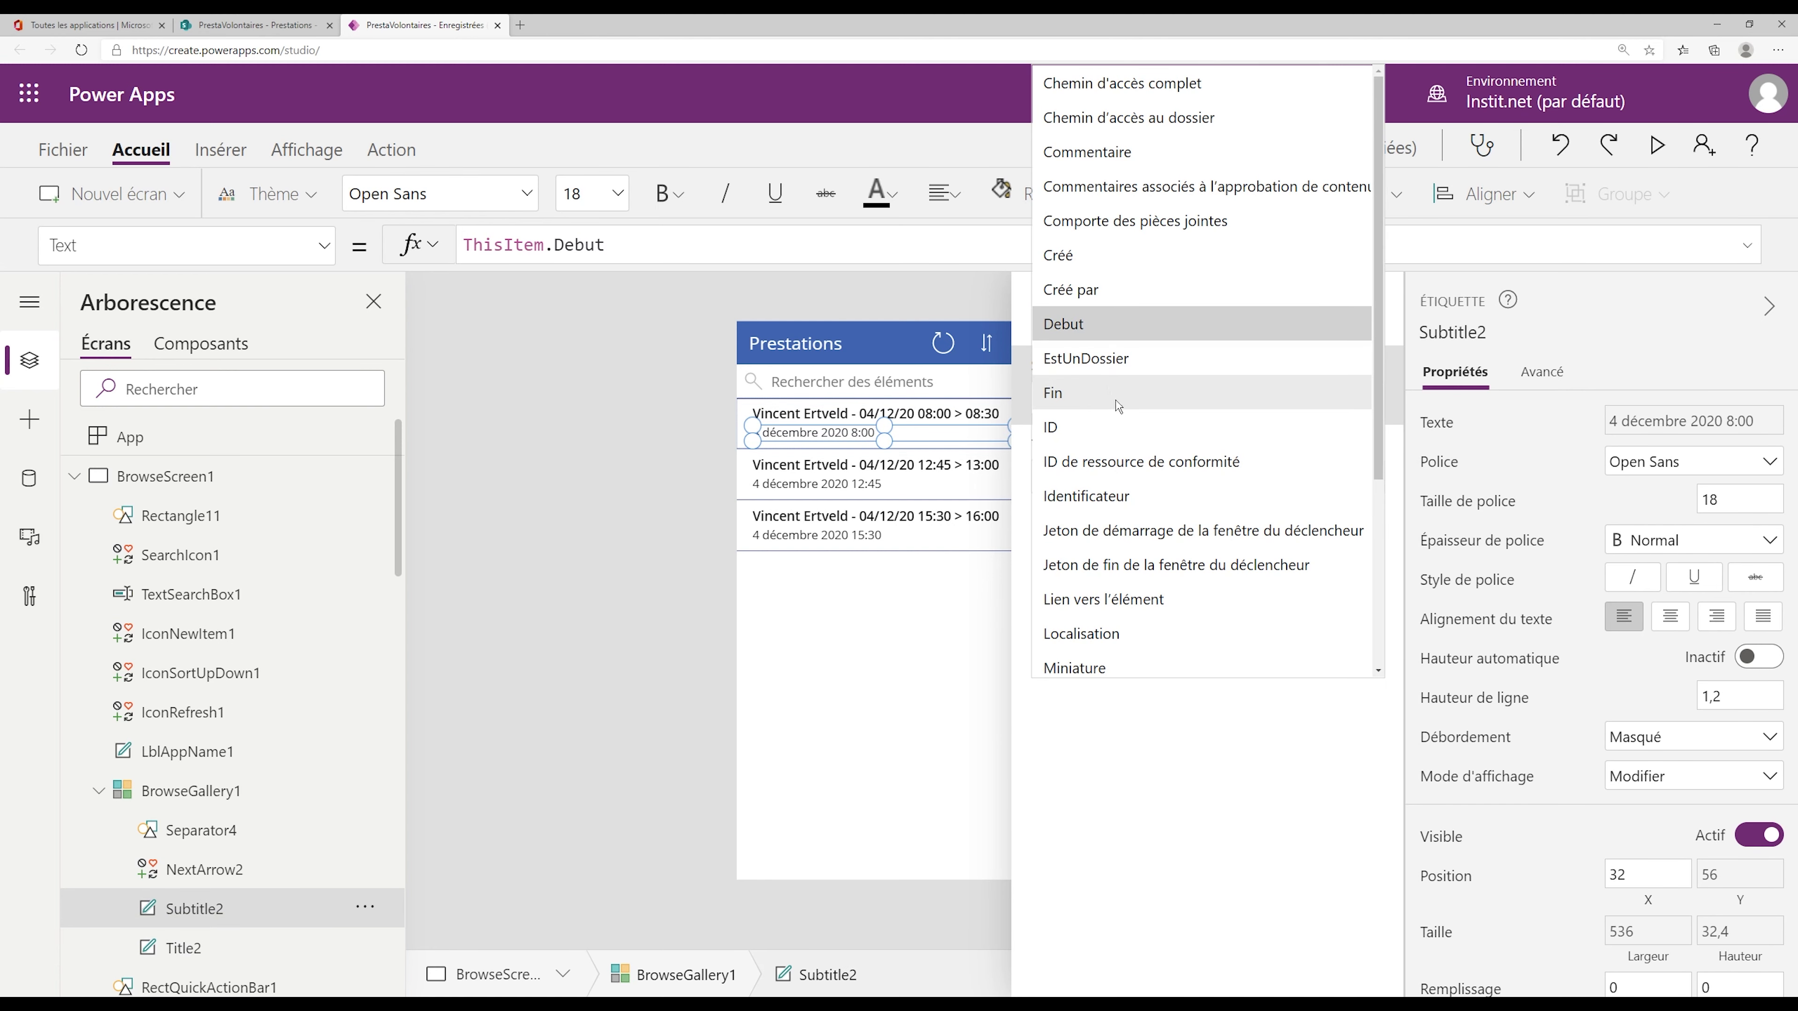
scroll(1138, 508, down, 1)
click(1117, 538)
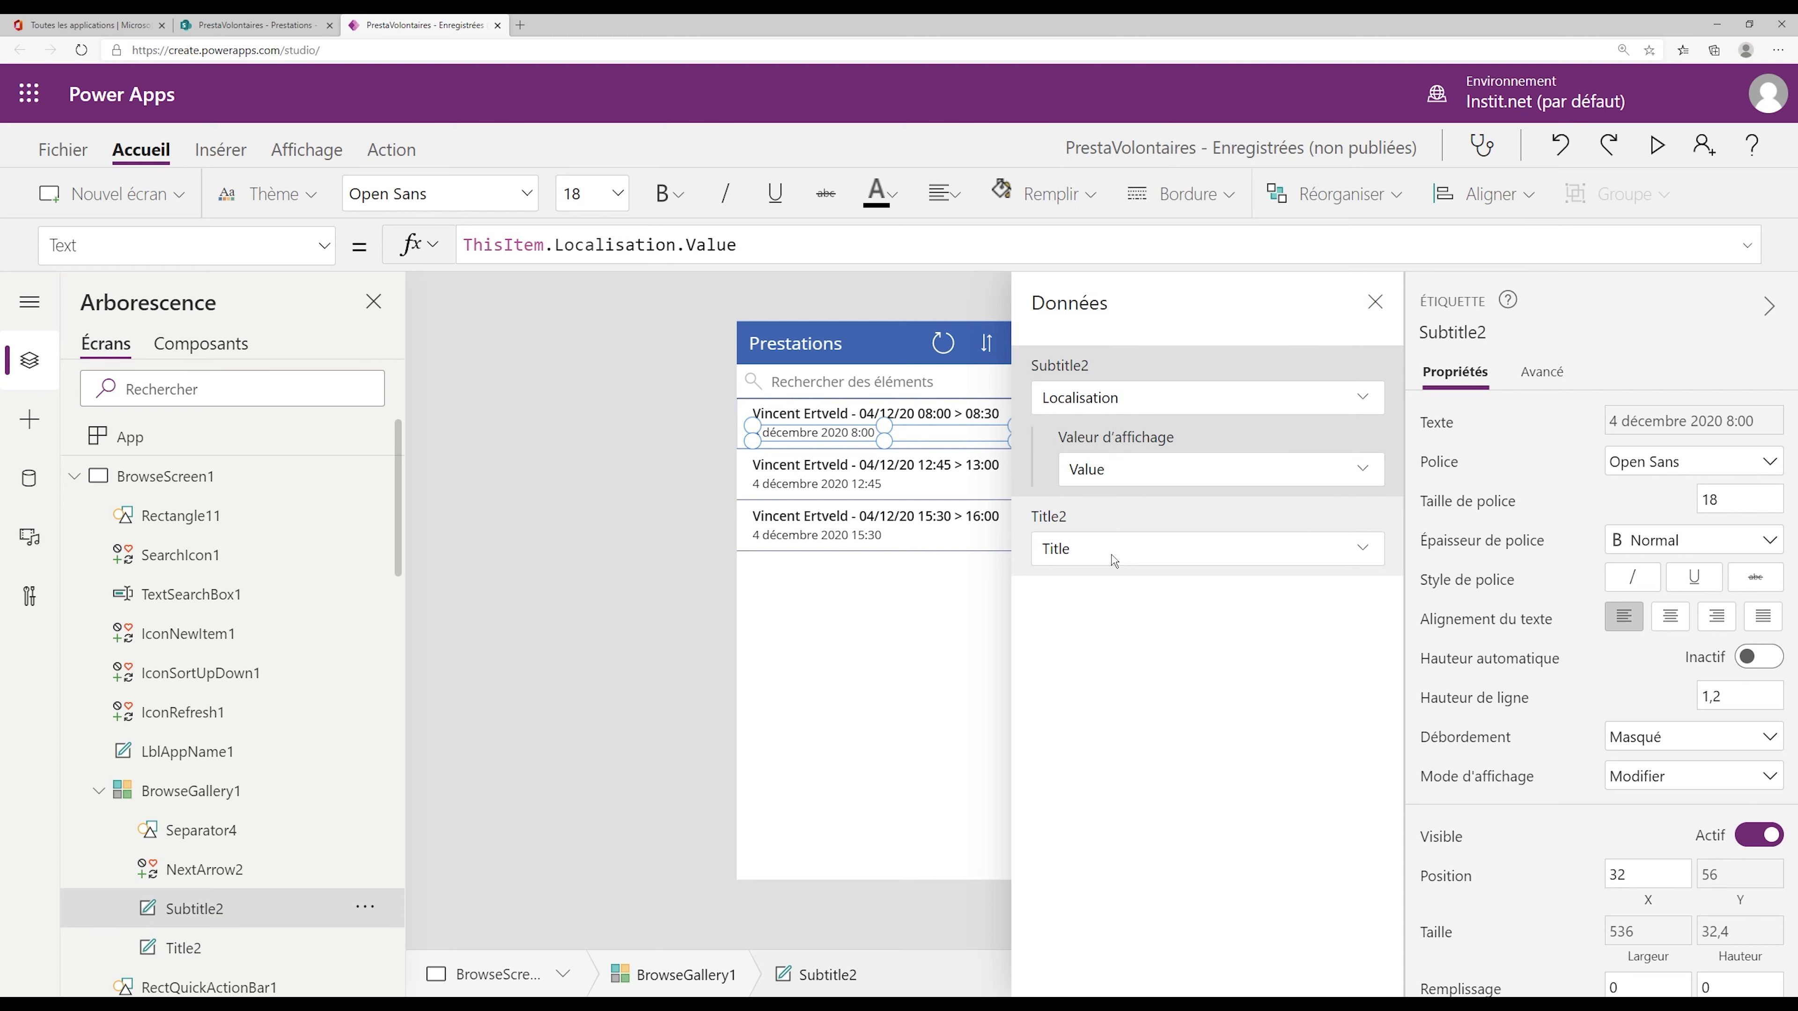
click(885, 615)
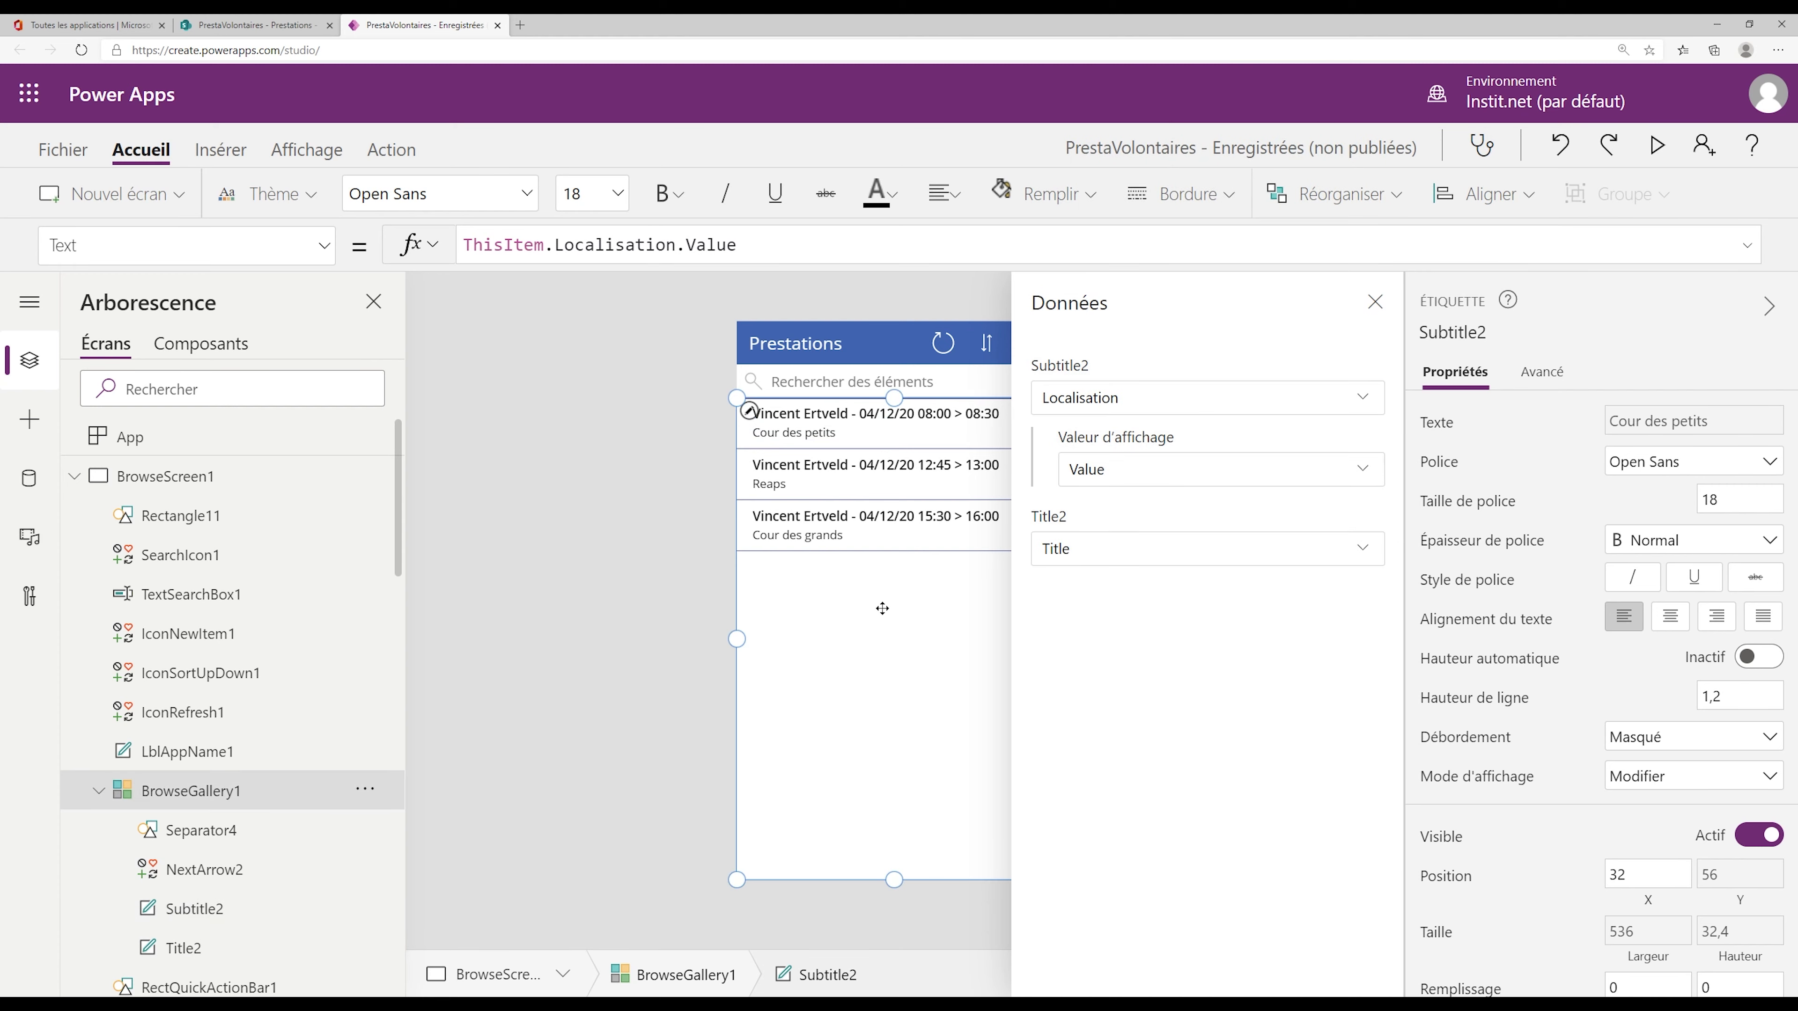
- Switch to the SharePoint Prestations list, correct the Localisation column's choice Reaps to Repas, and save the column
key(ctrl+shift+Tab)
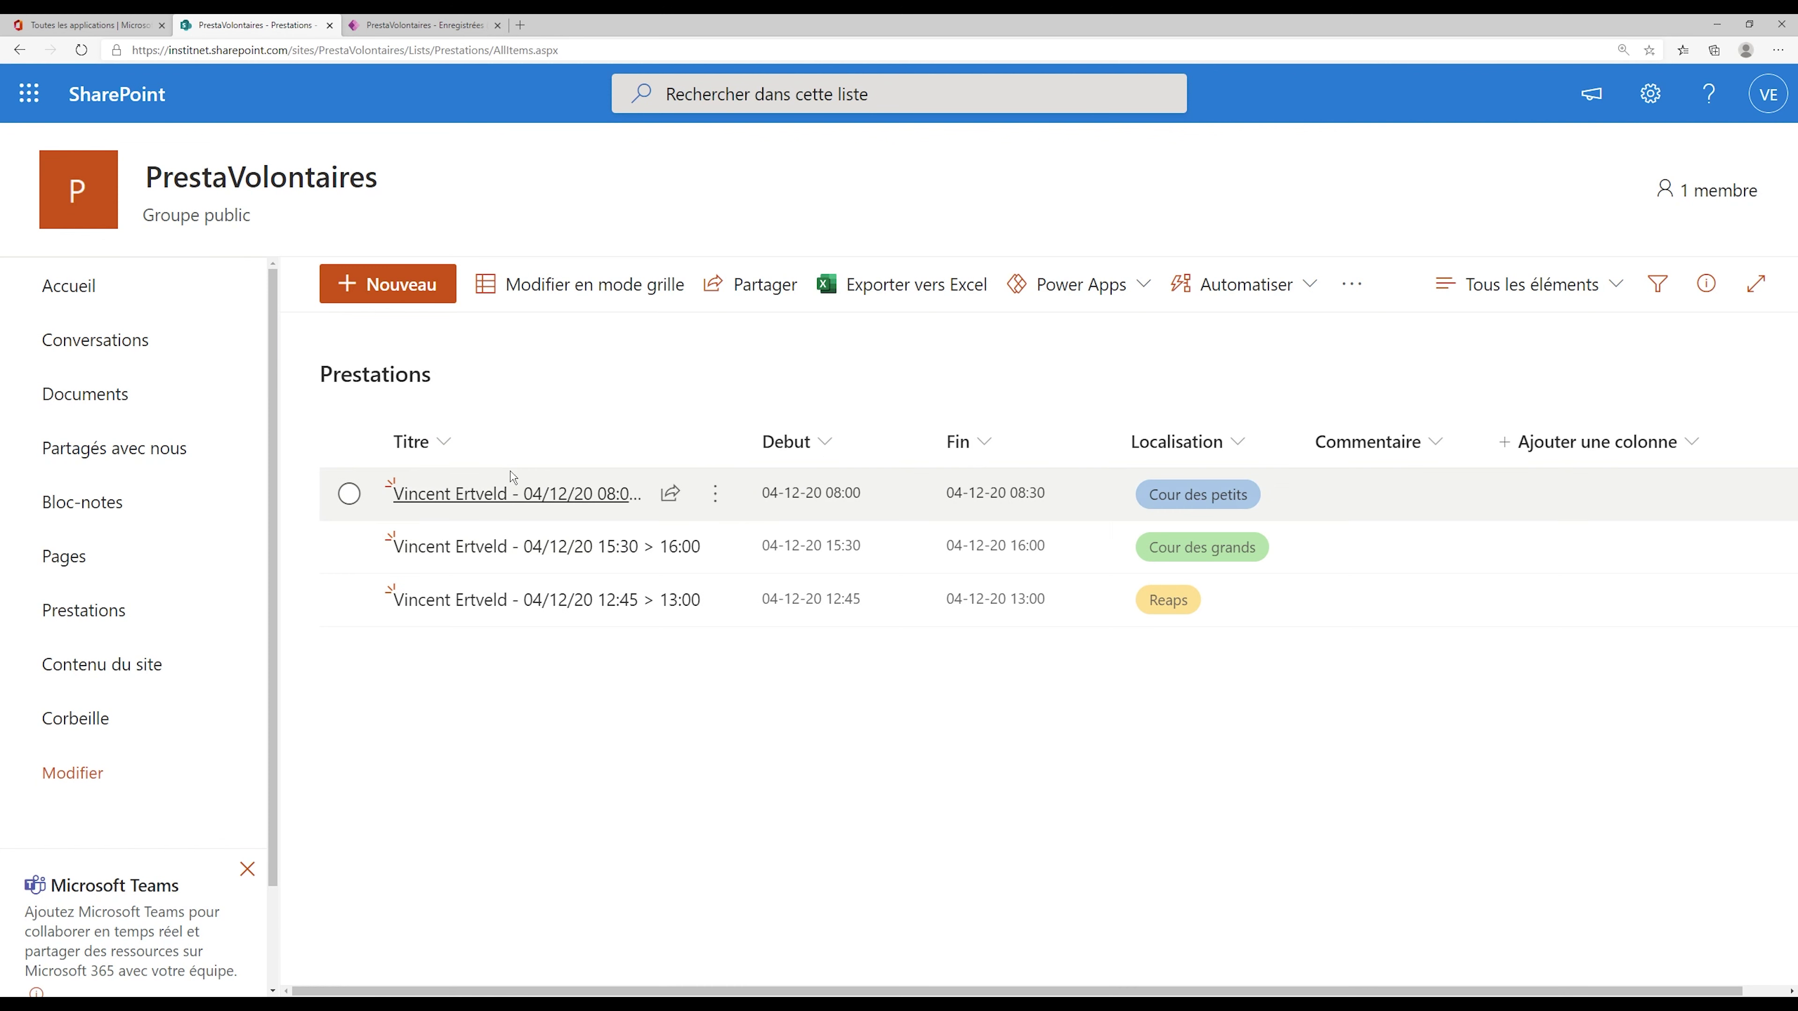
click(1236, 446)
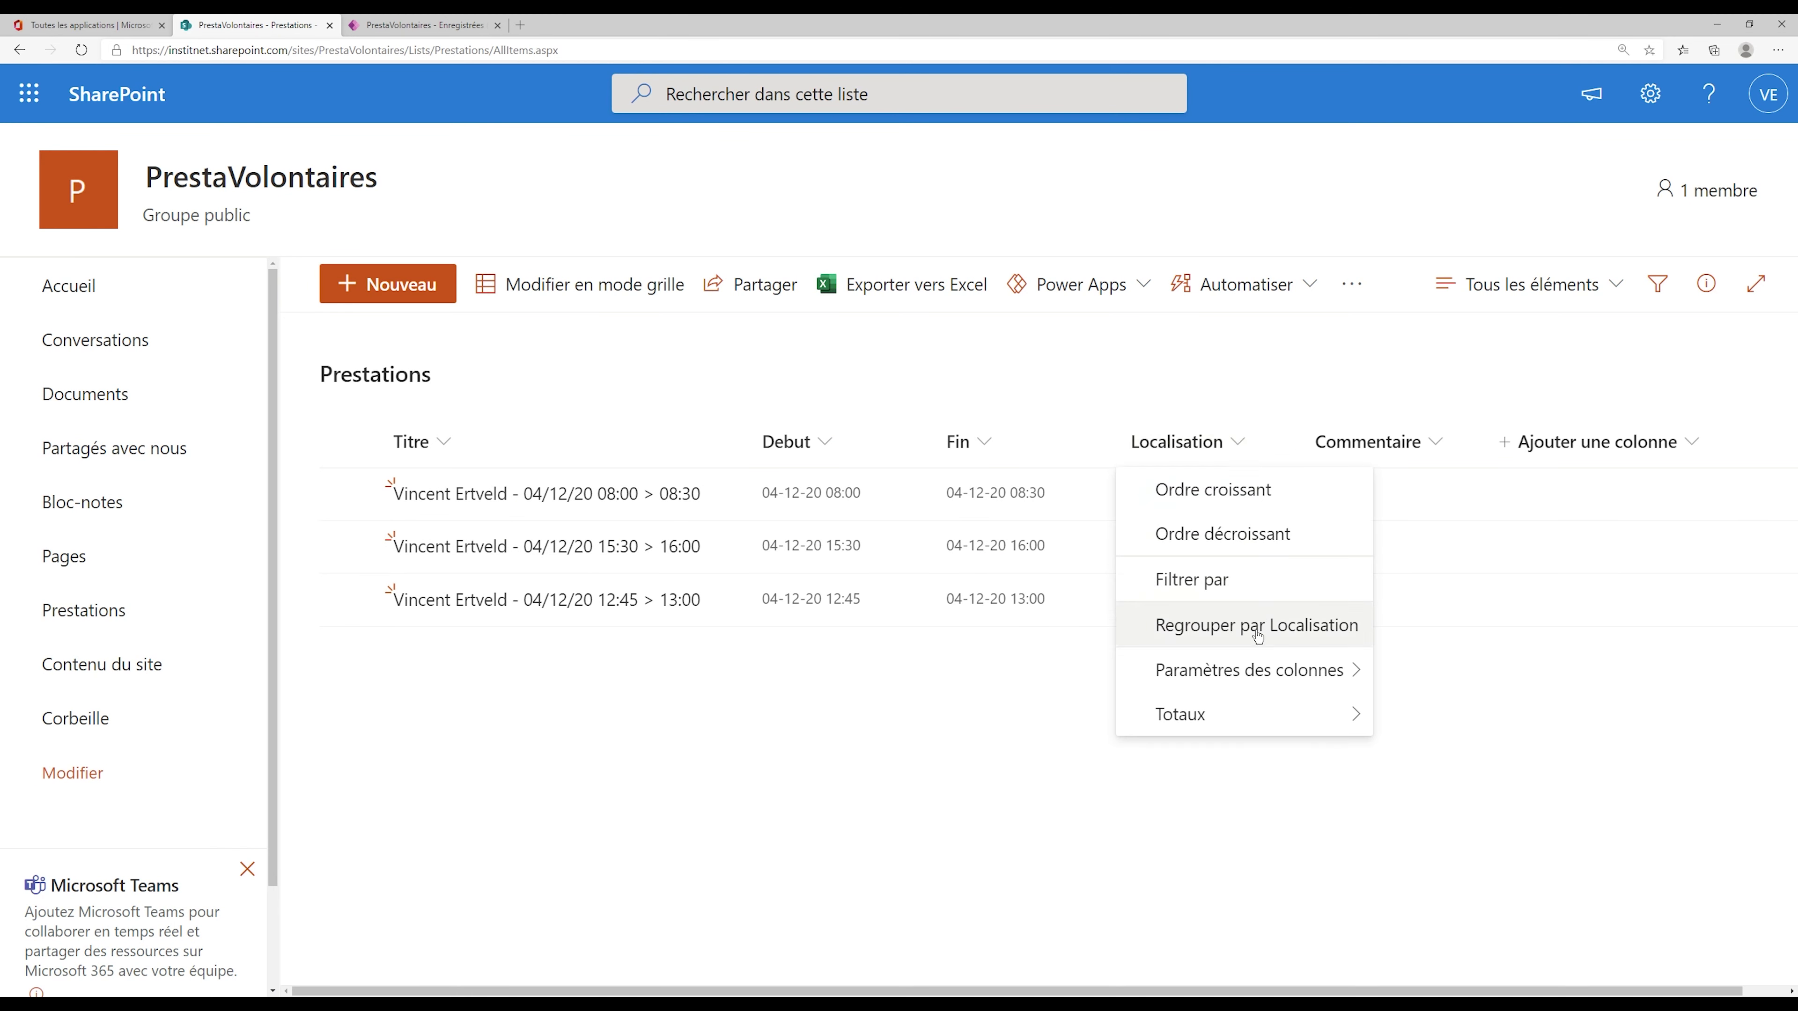
mouse_move(1331, 670)
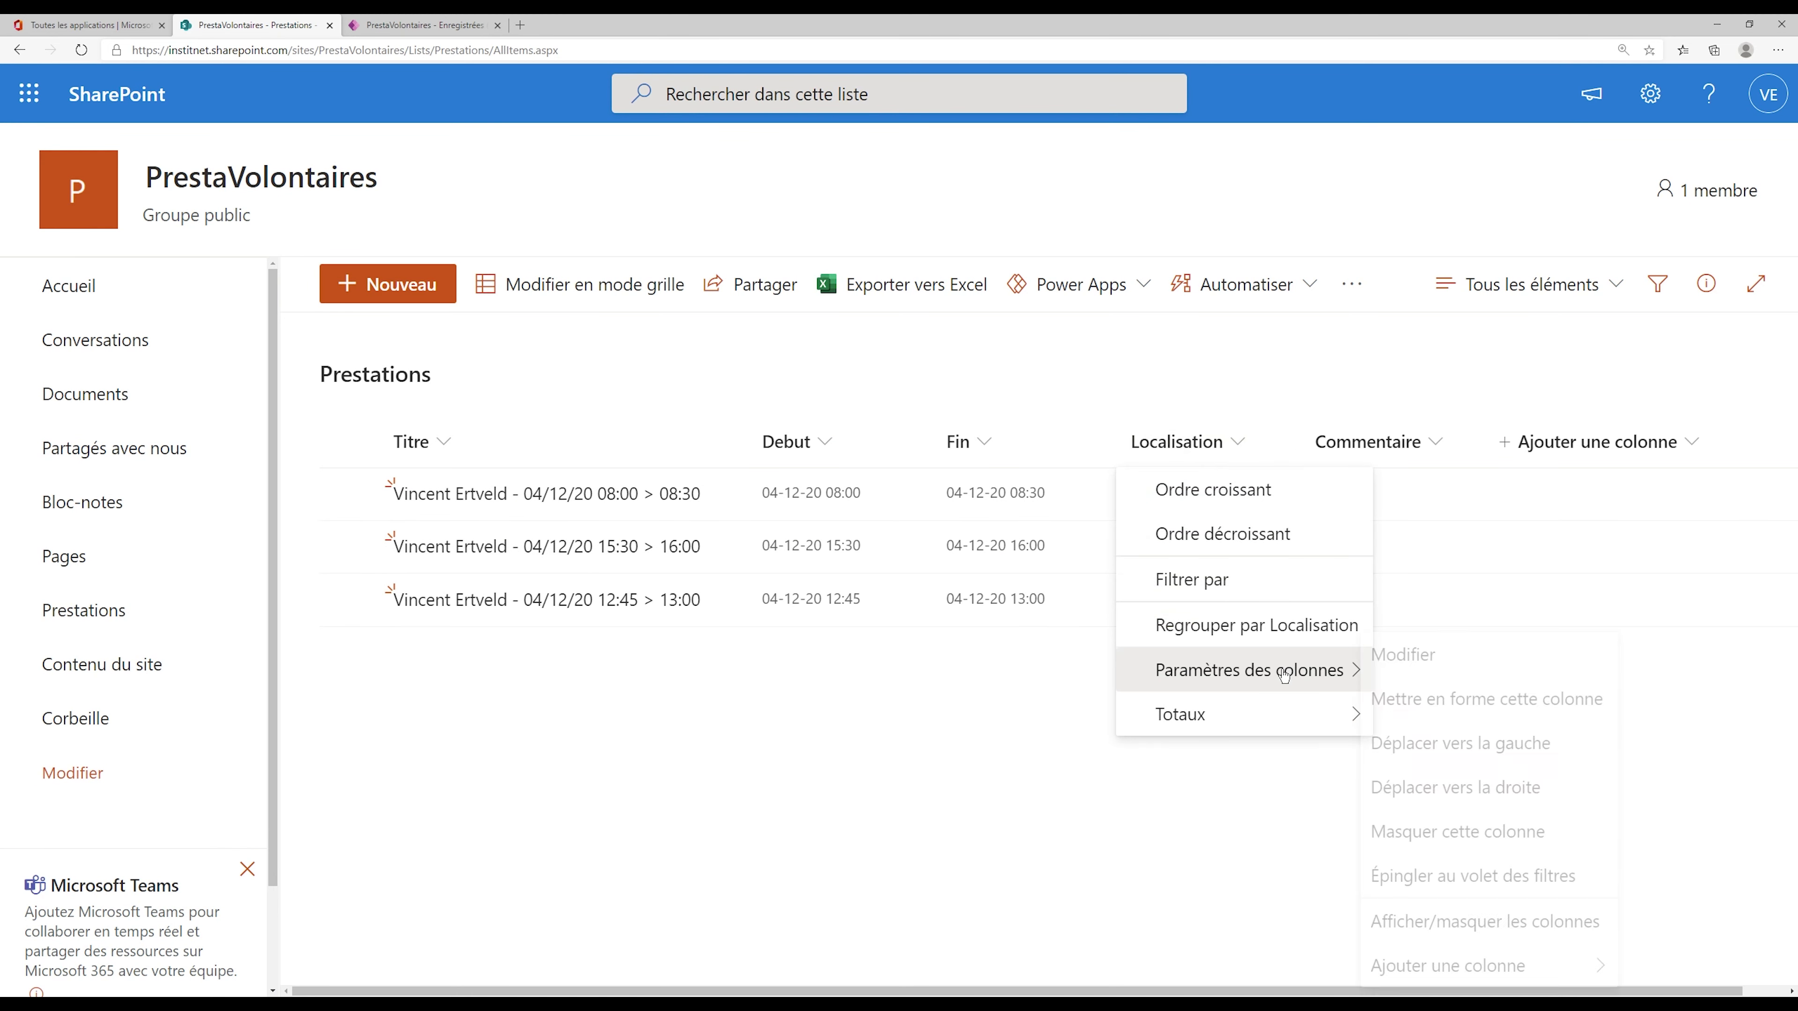
click(1414, 678)
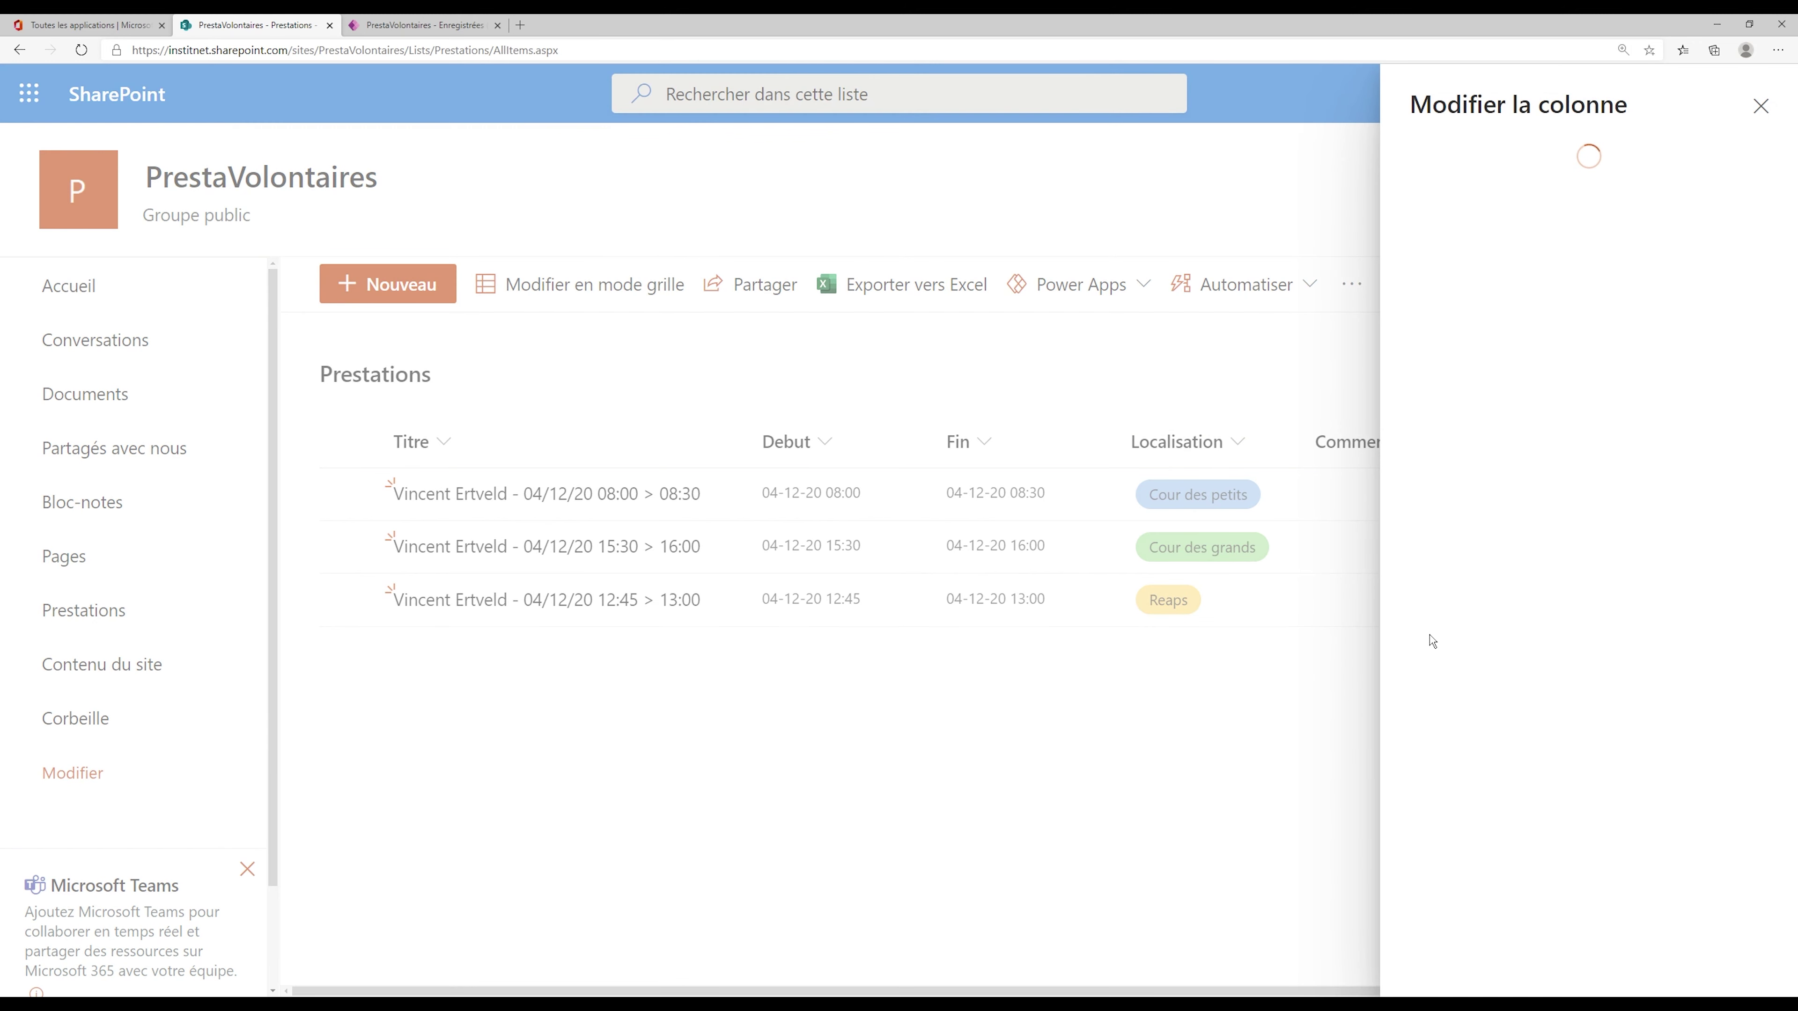
double_click(1447, 639)
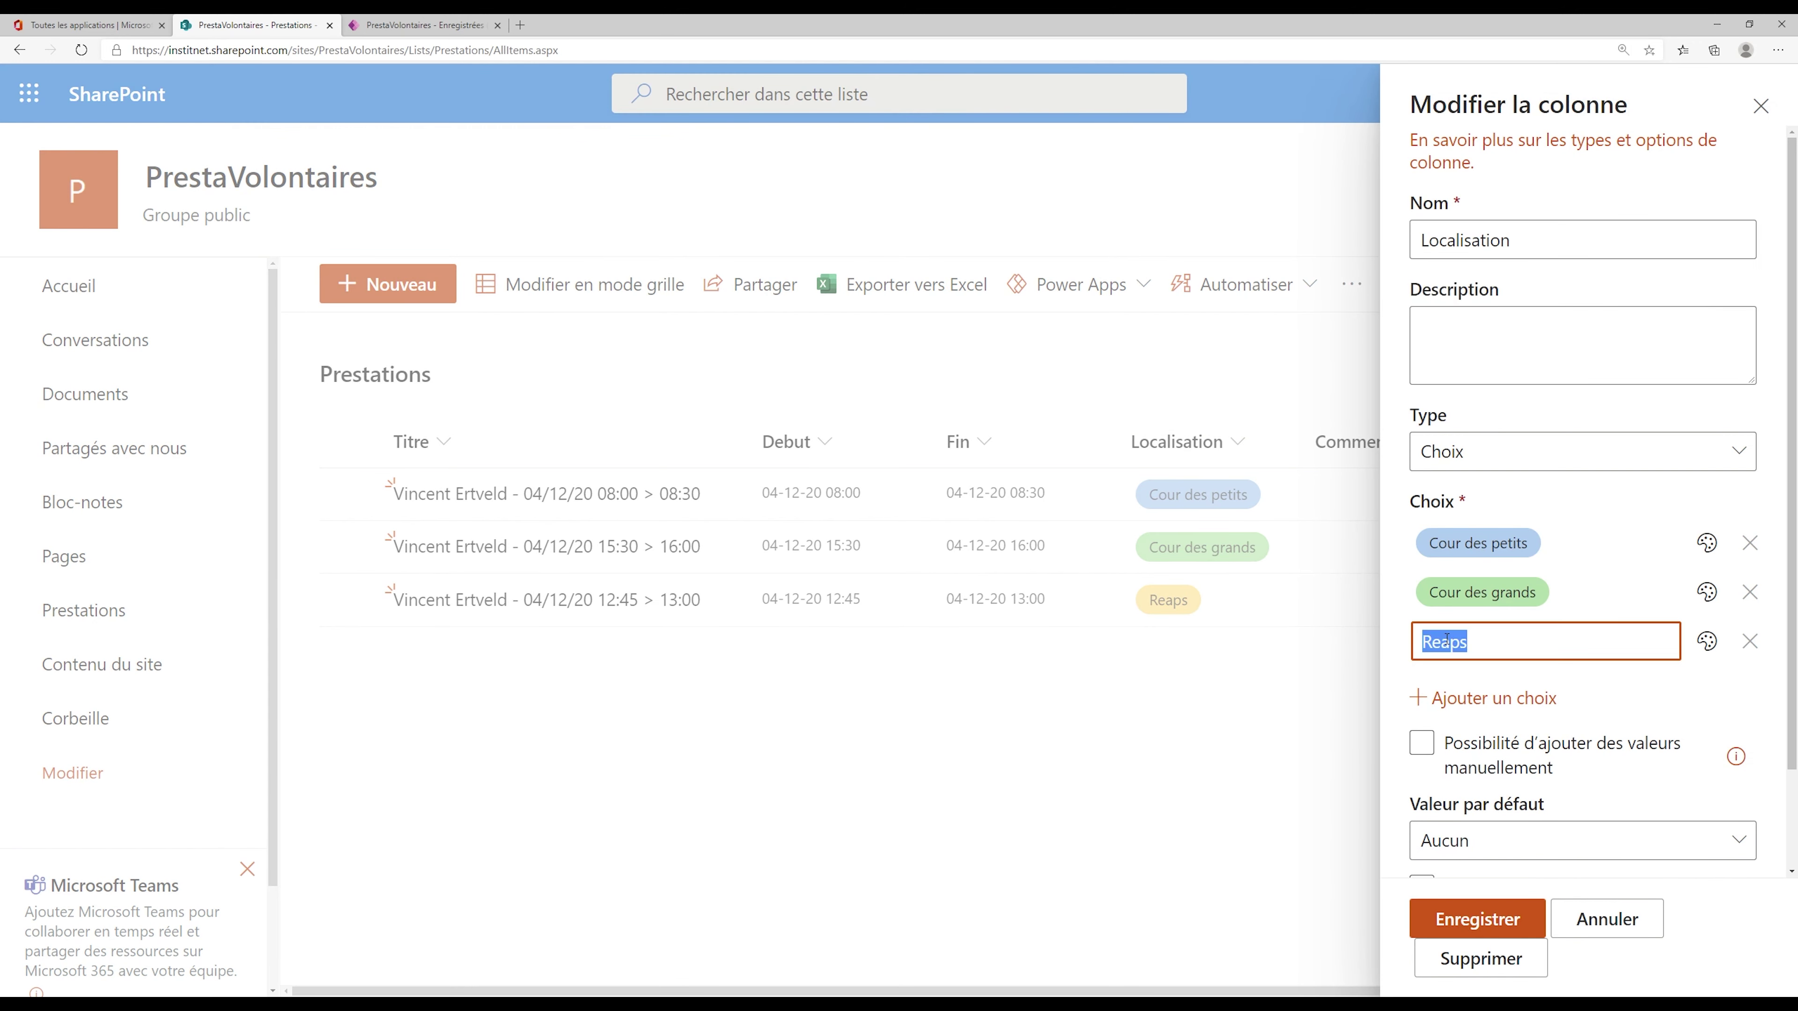
drag(1459, 641, 1445, 638)
text(pa)
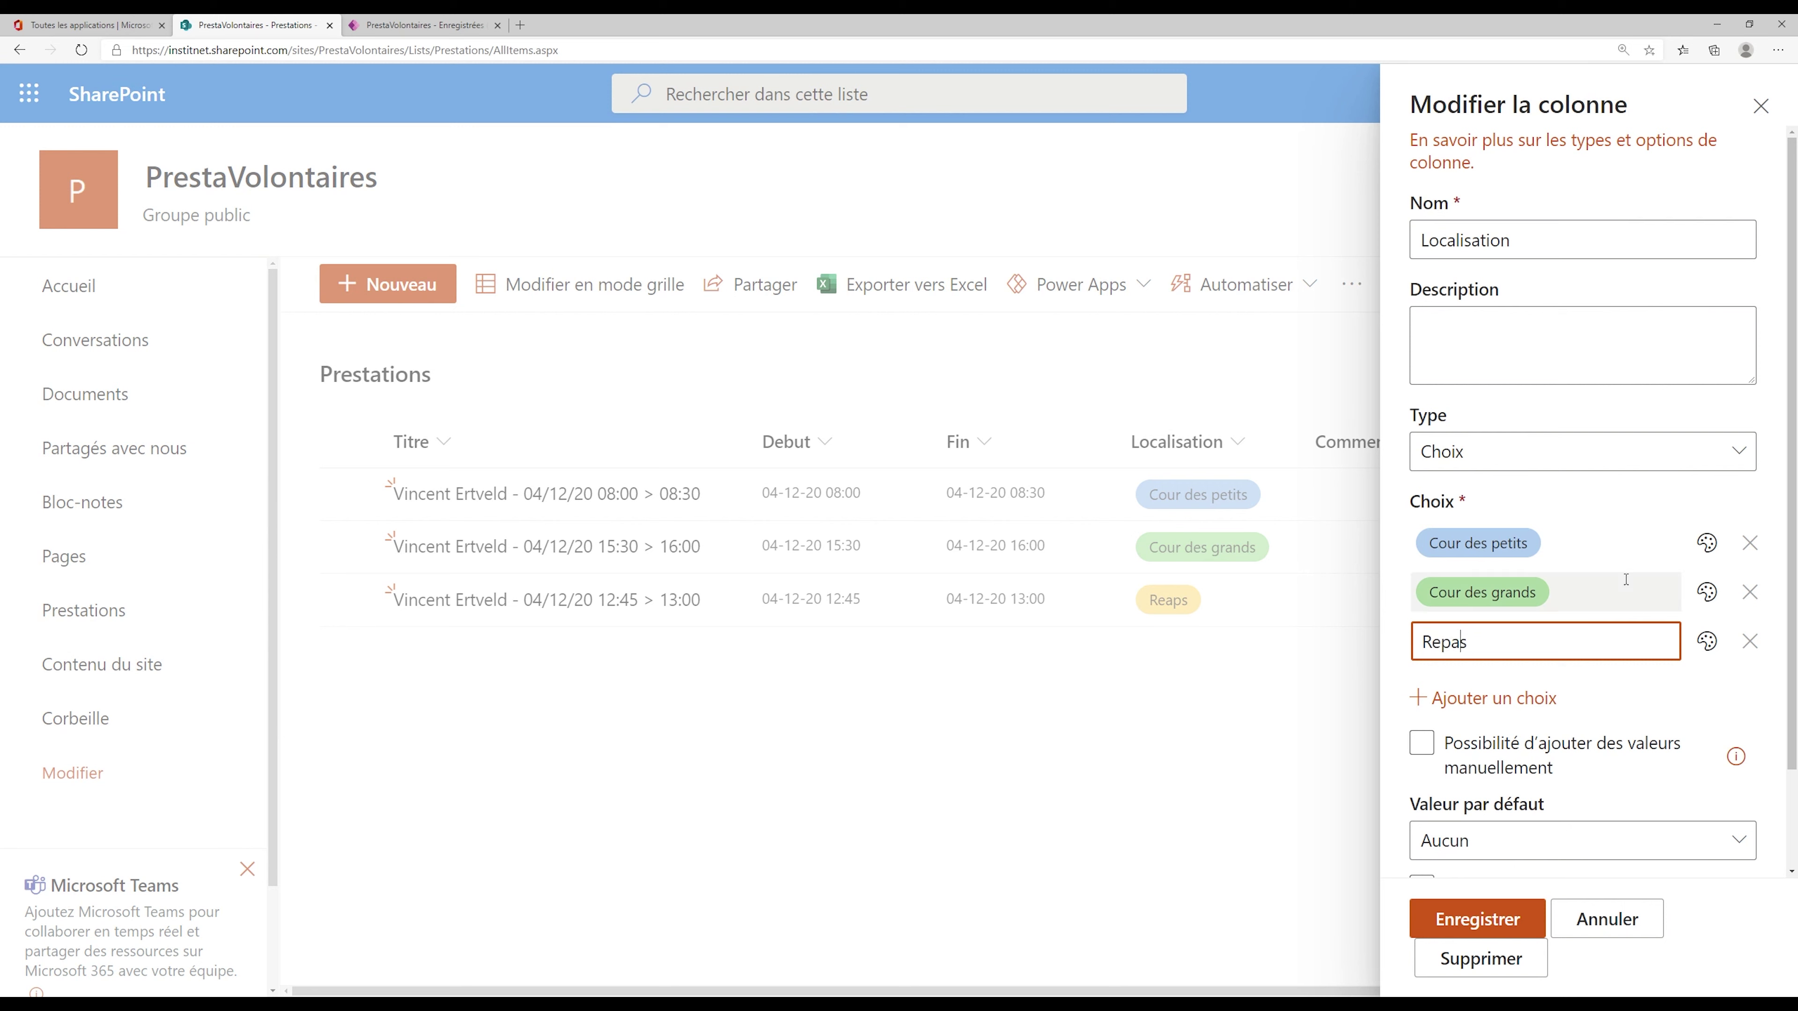
click(1710, 710)
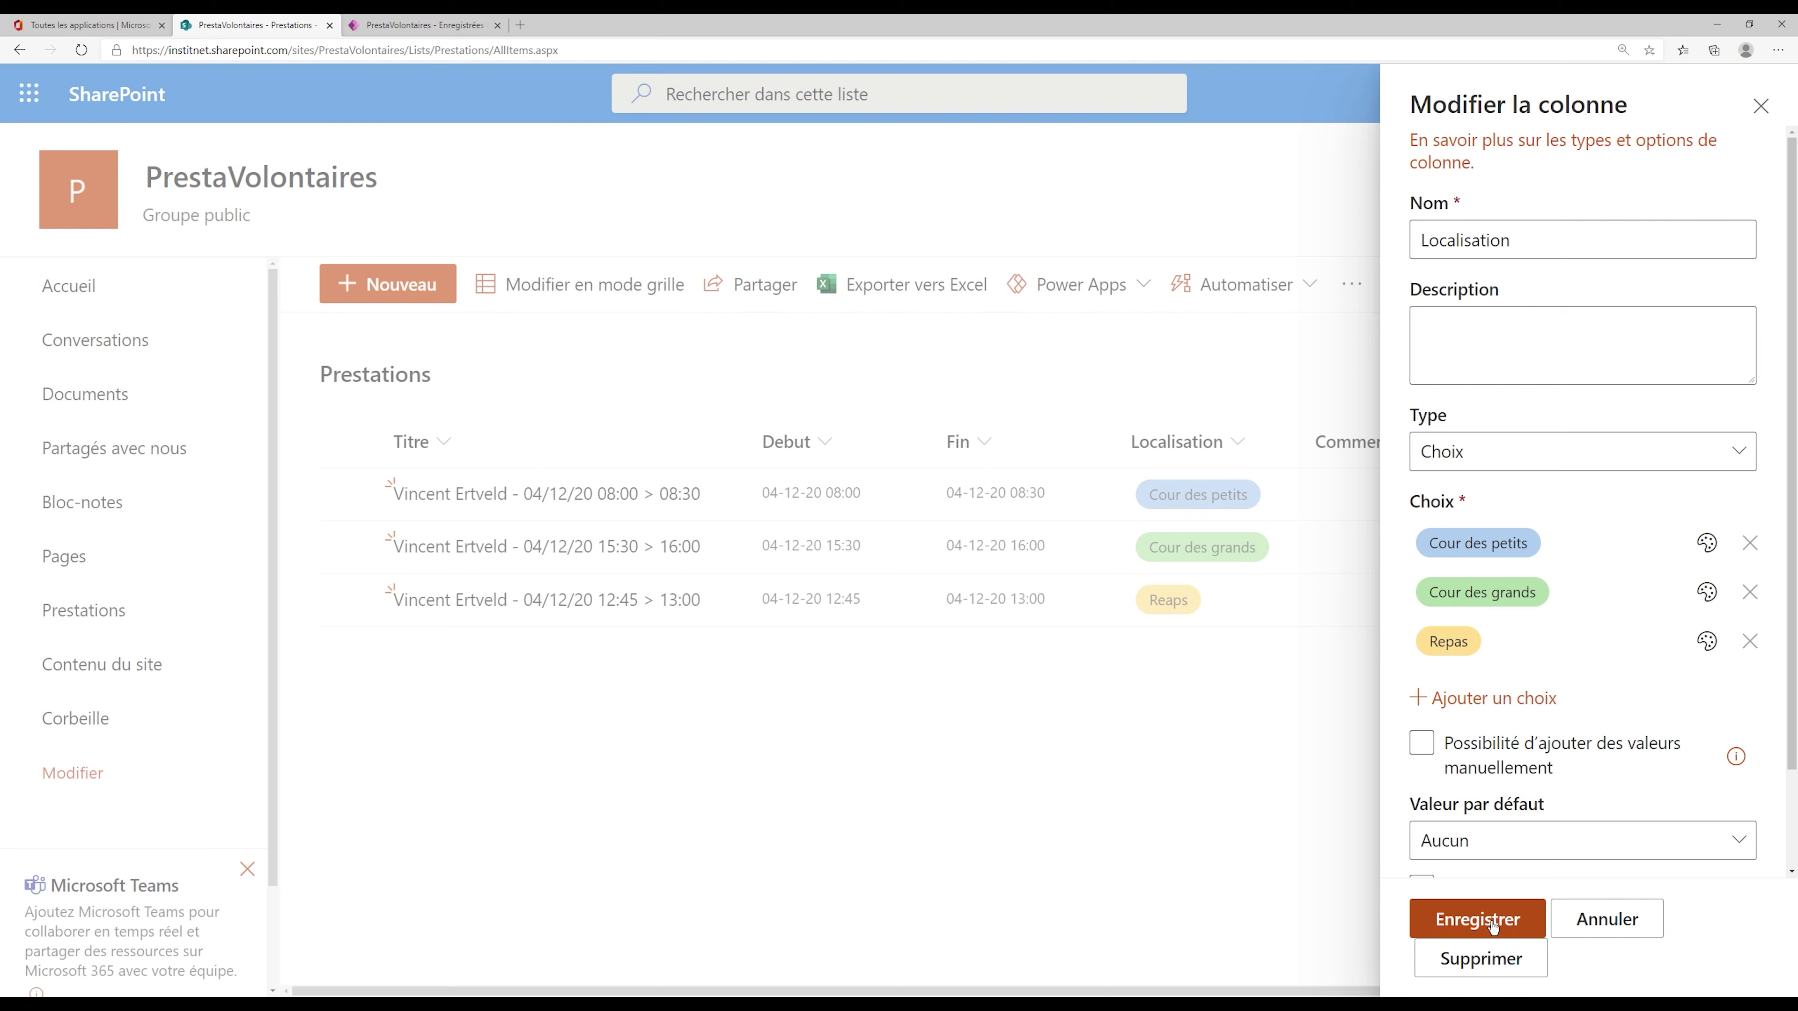
click(1469, 919)
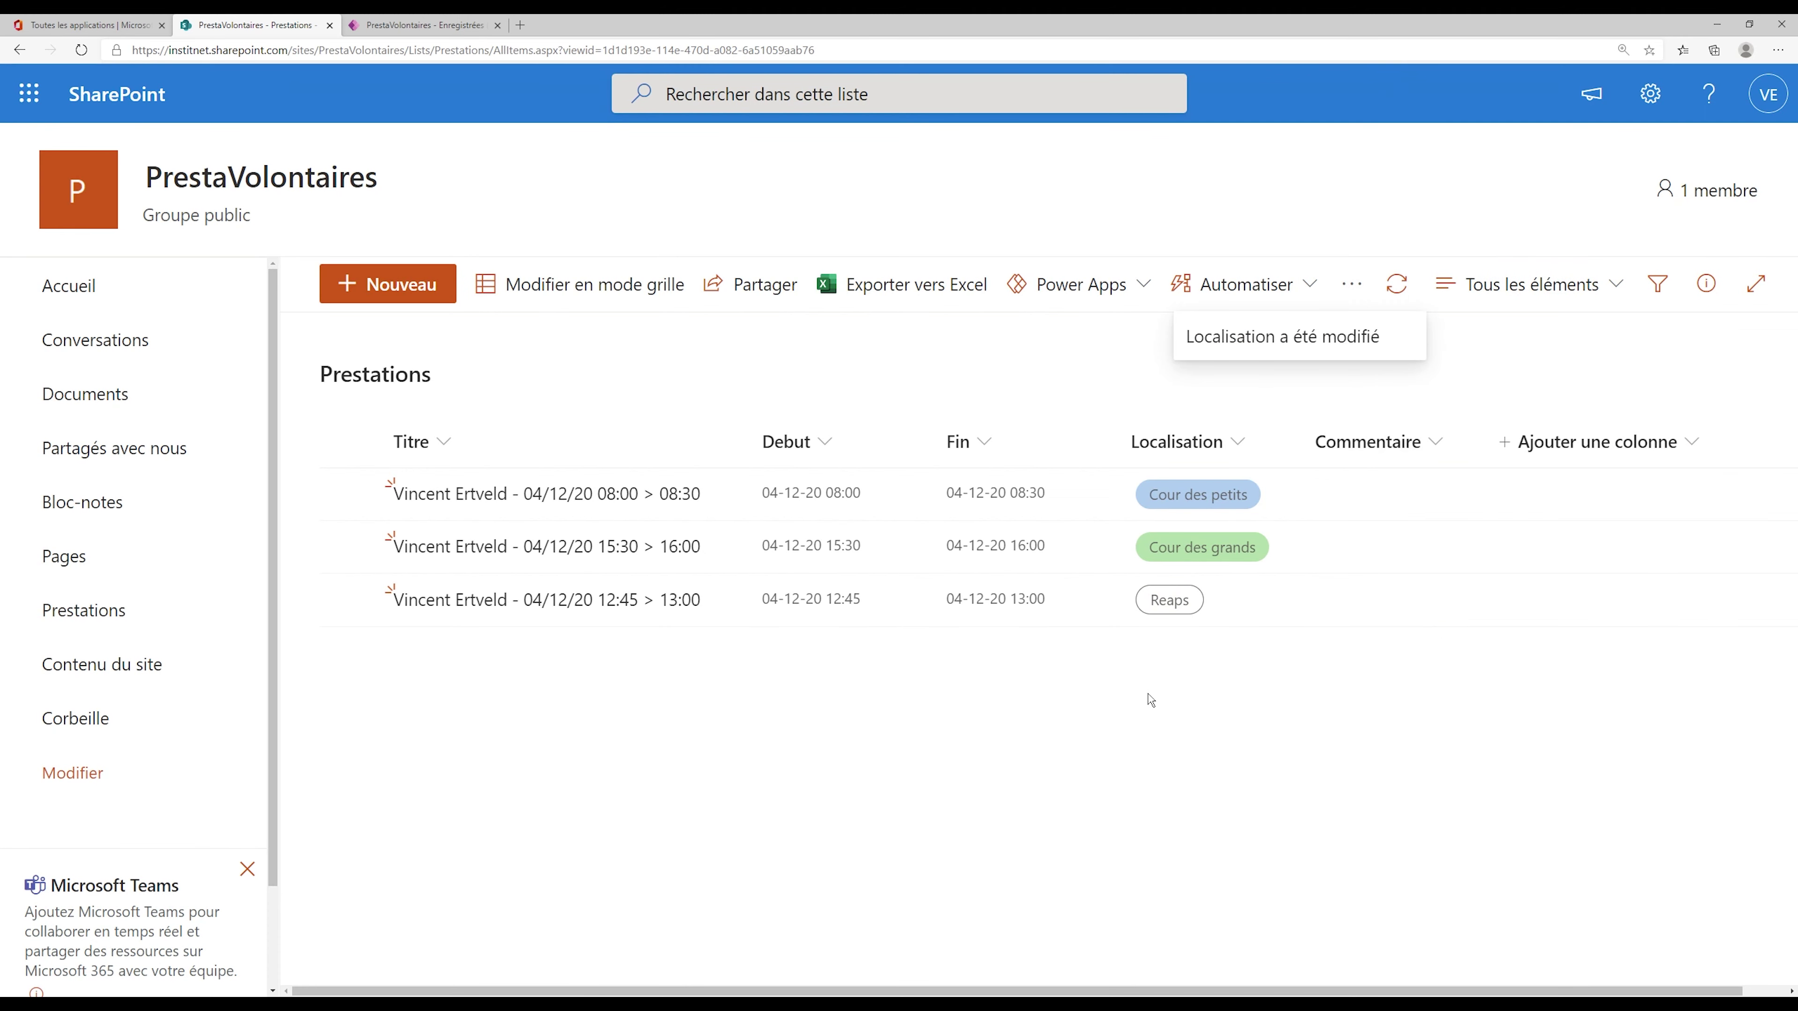
- Set the Localisation of the 12:45 > 13:00 entry to Repas in grid editing mode, then leave that mode
click(1173, 613)
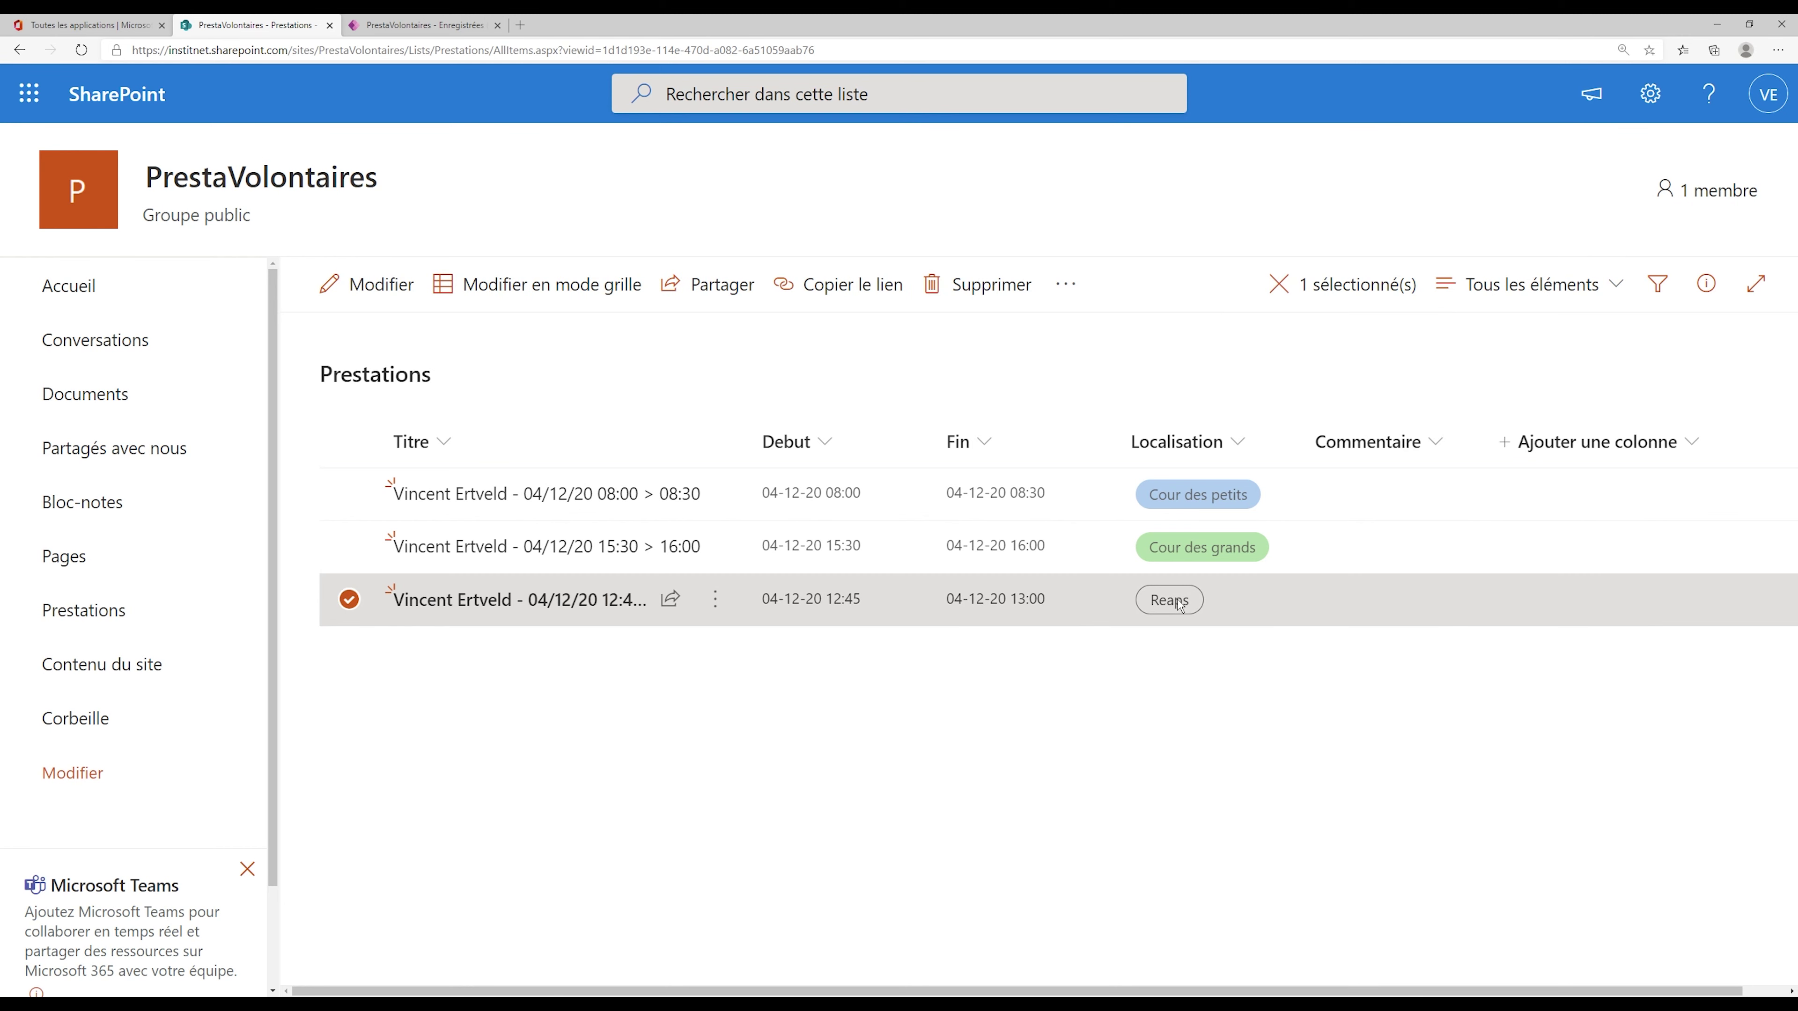
click(606, 290)
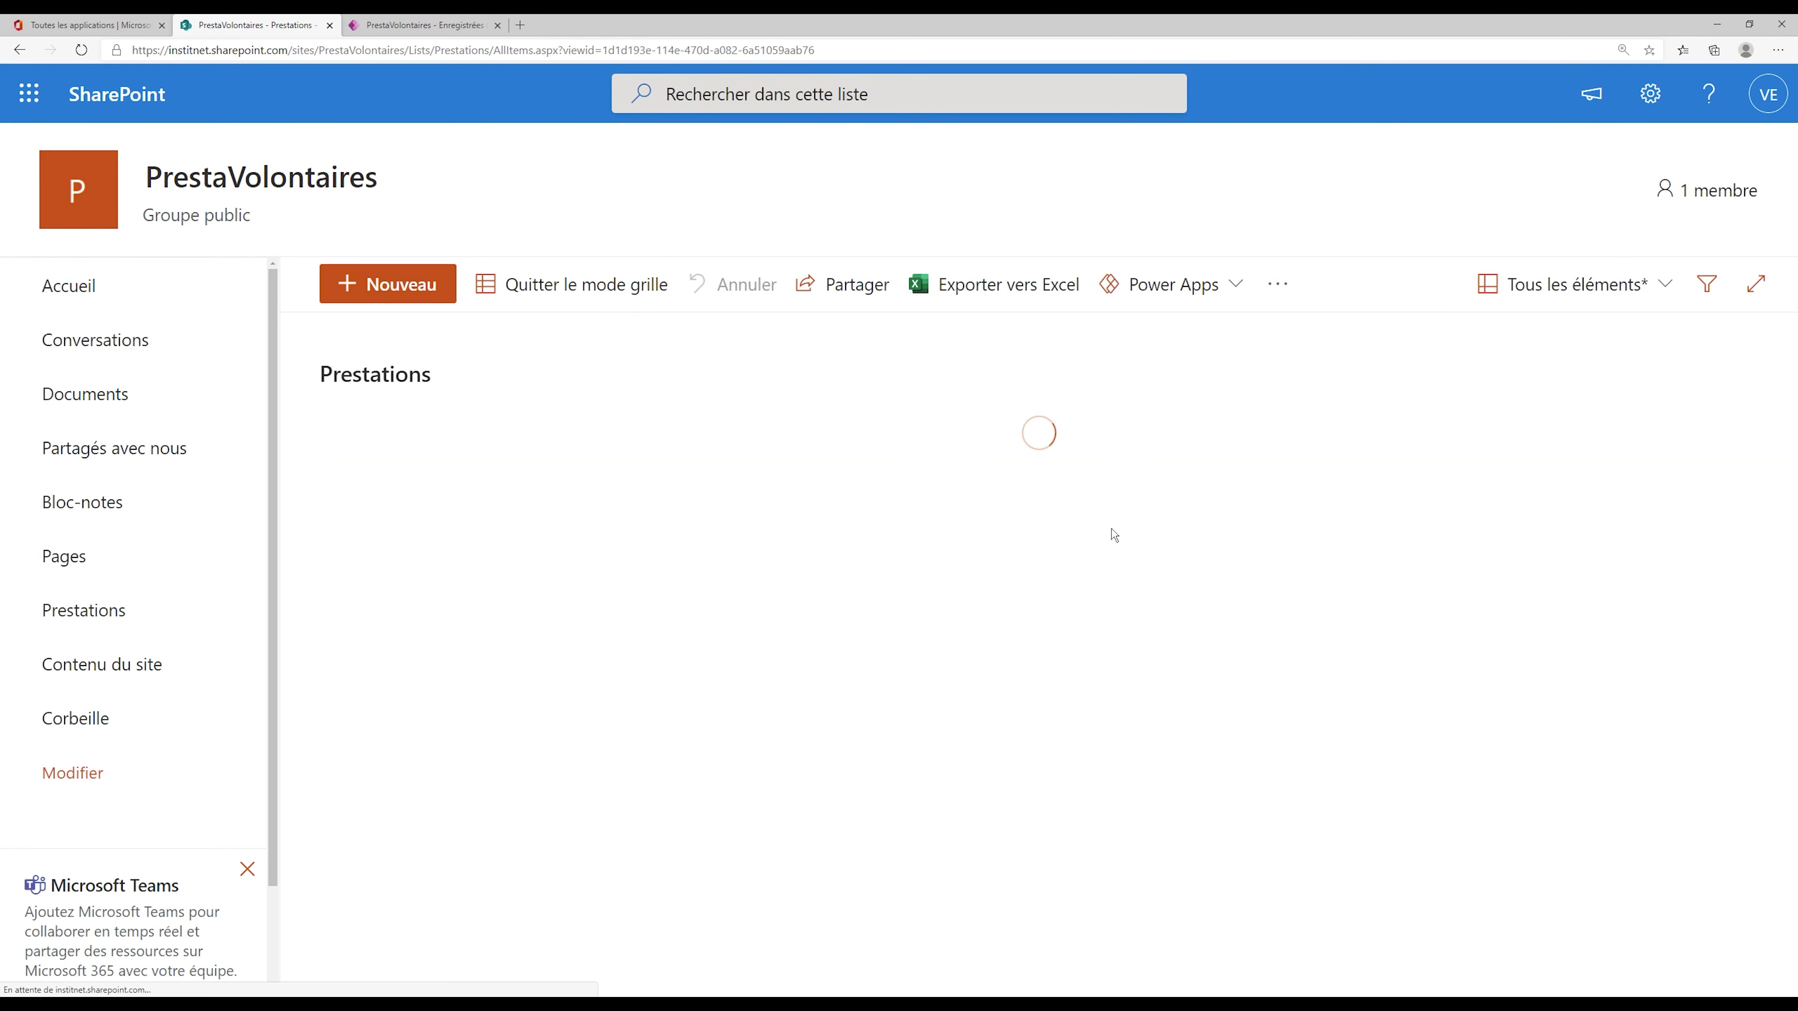
click(880, 776)
click(880, 776)
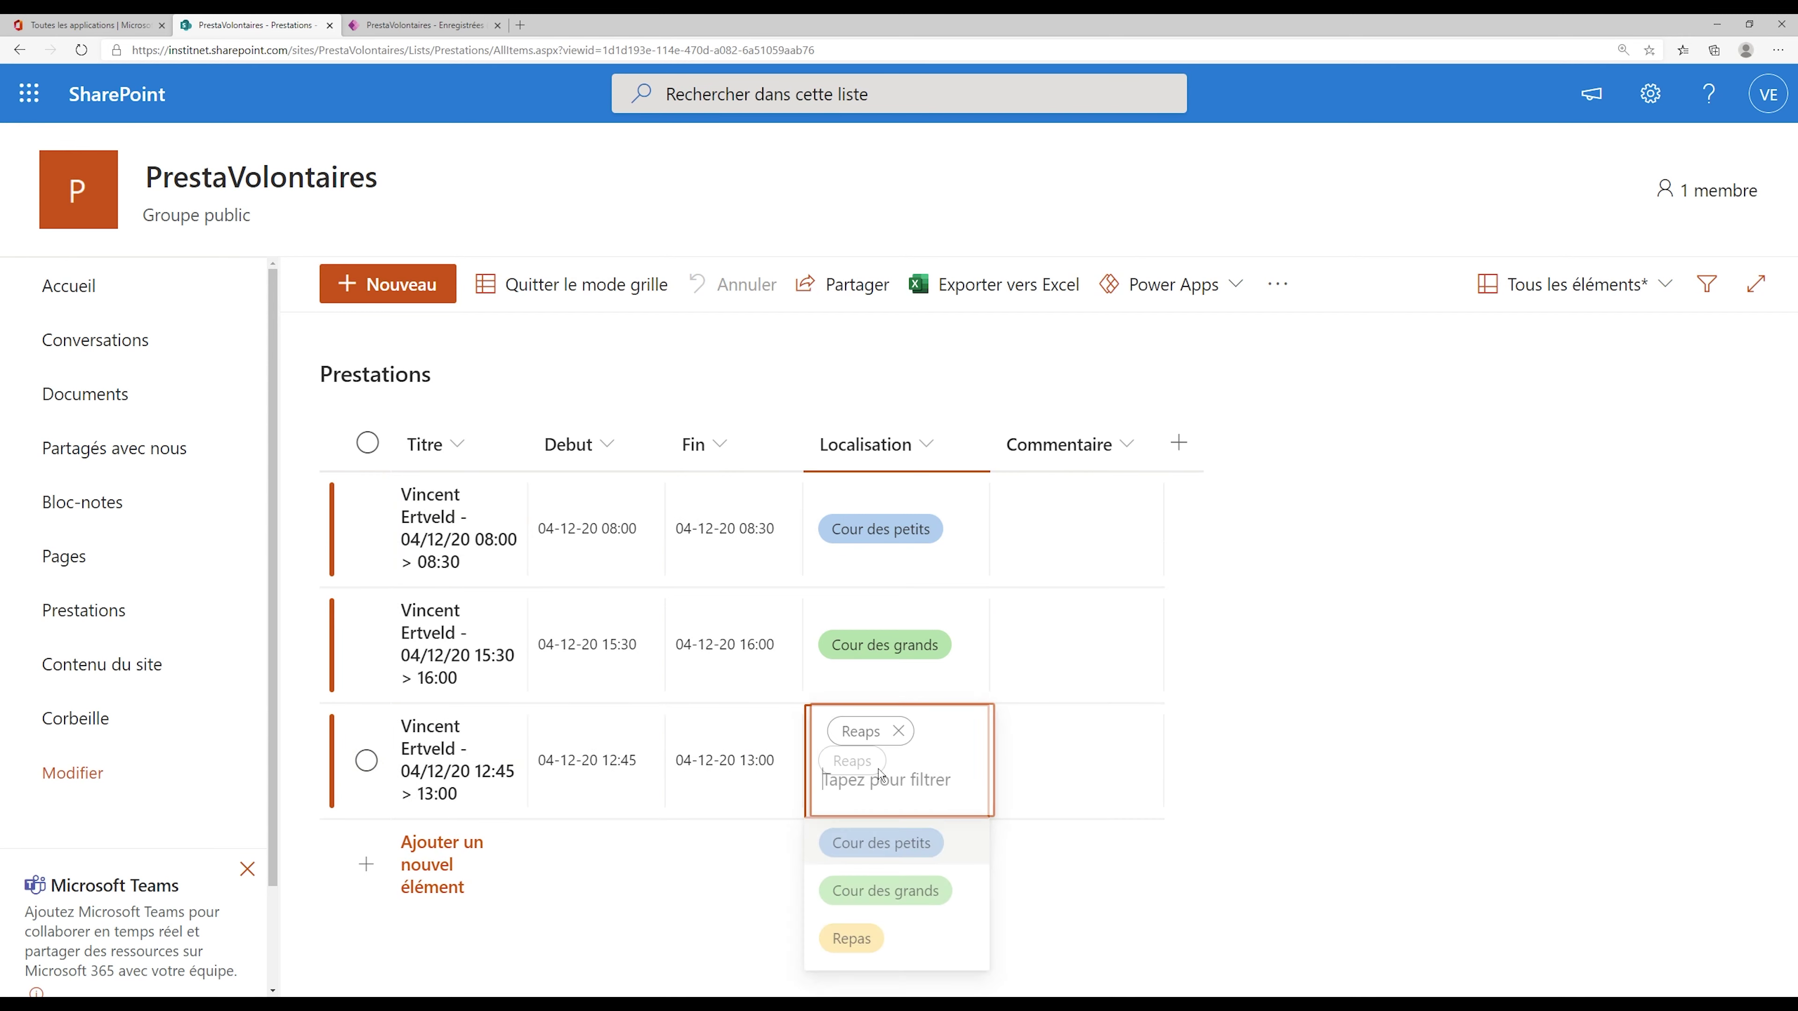
click(852, 938)
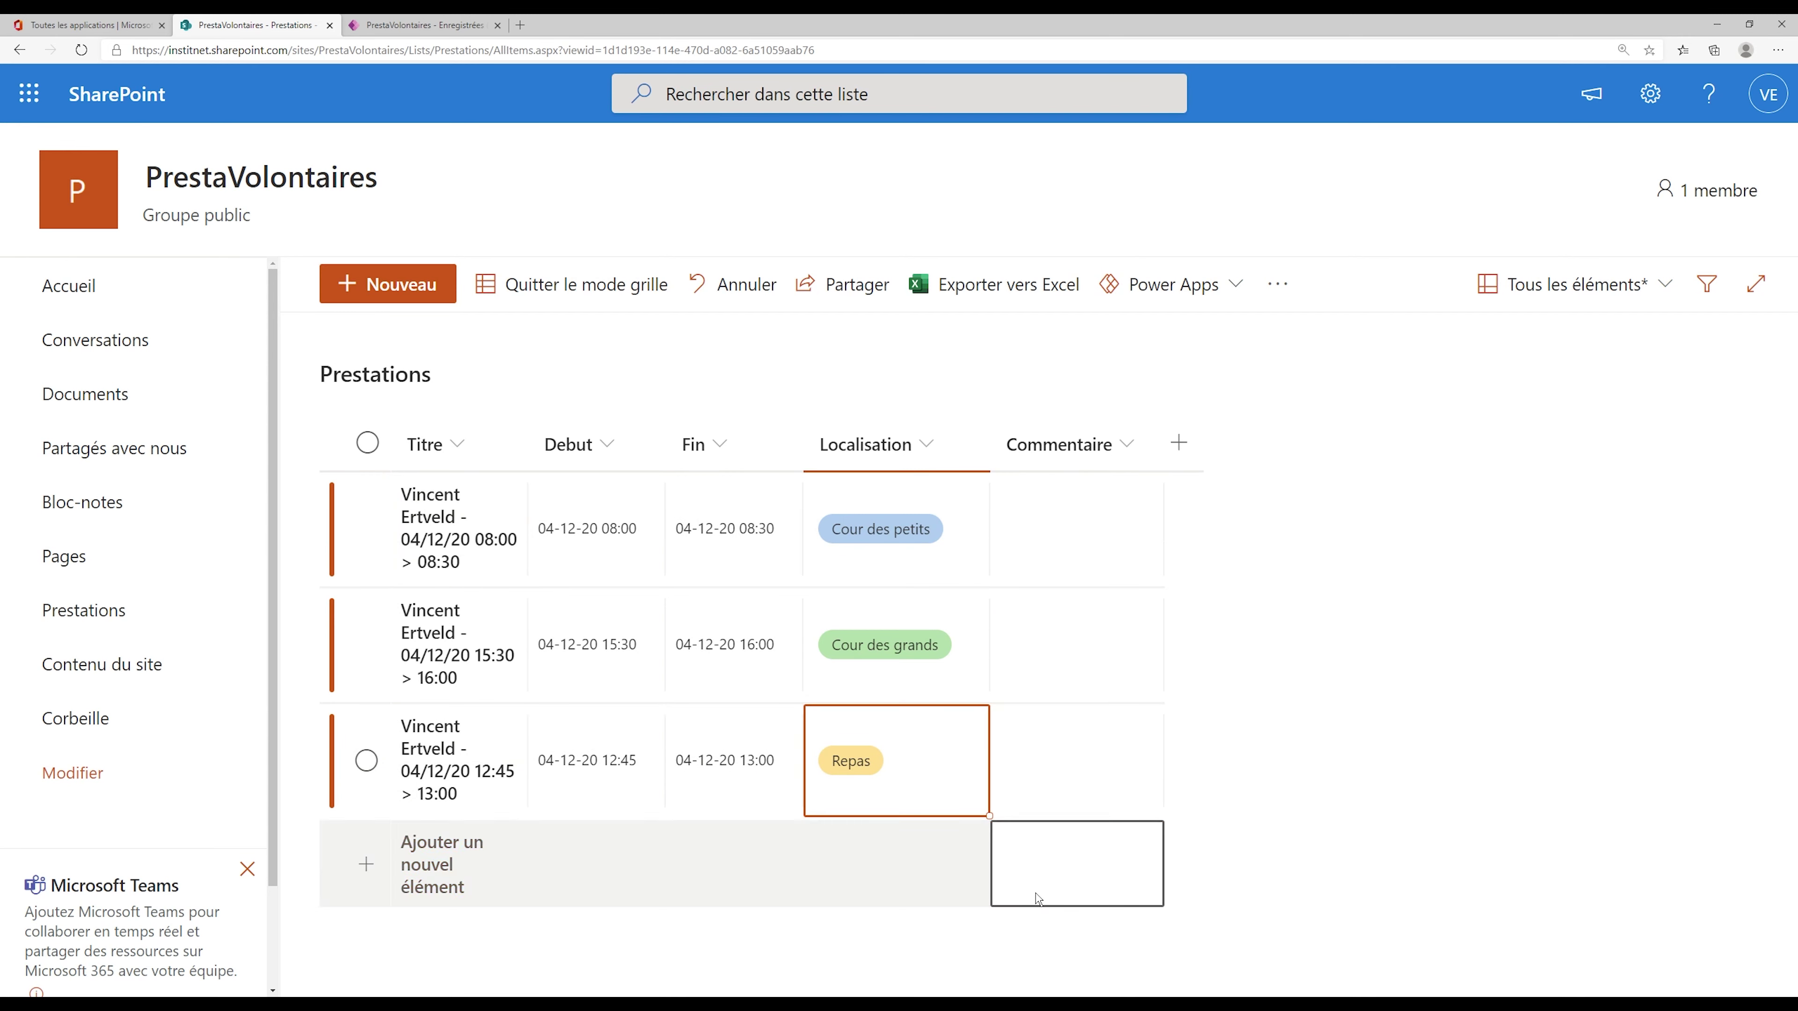
click(1038, 898)
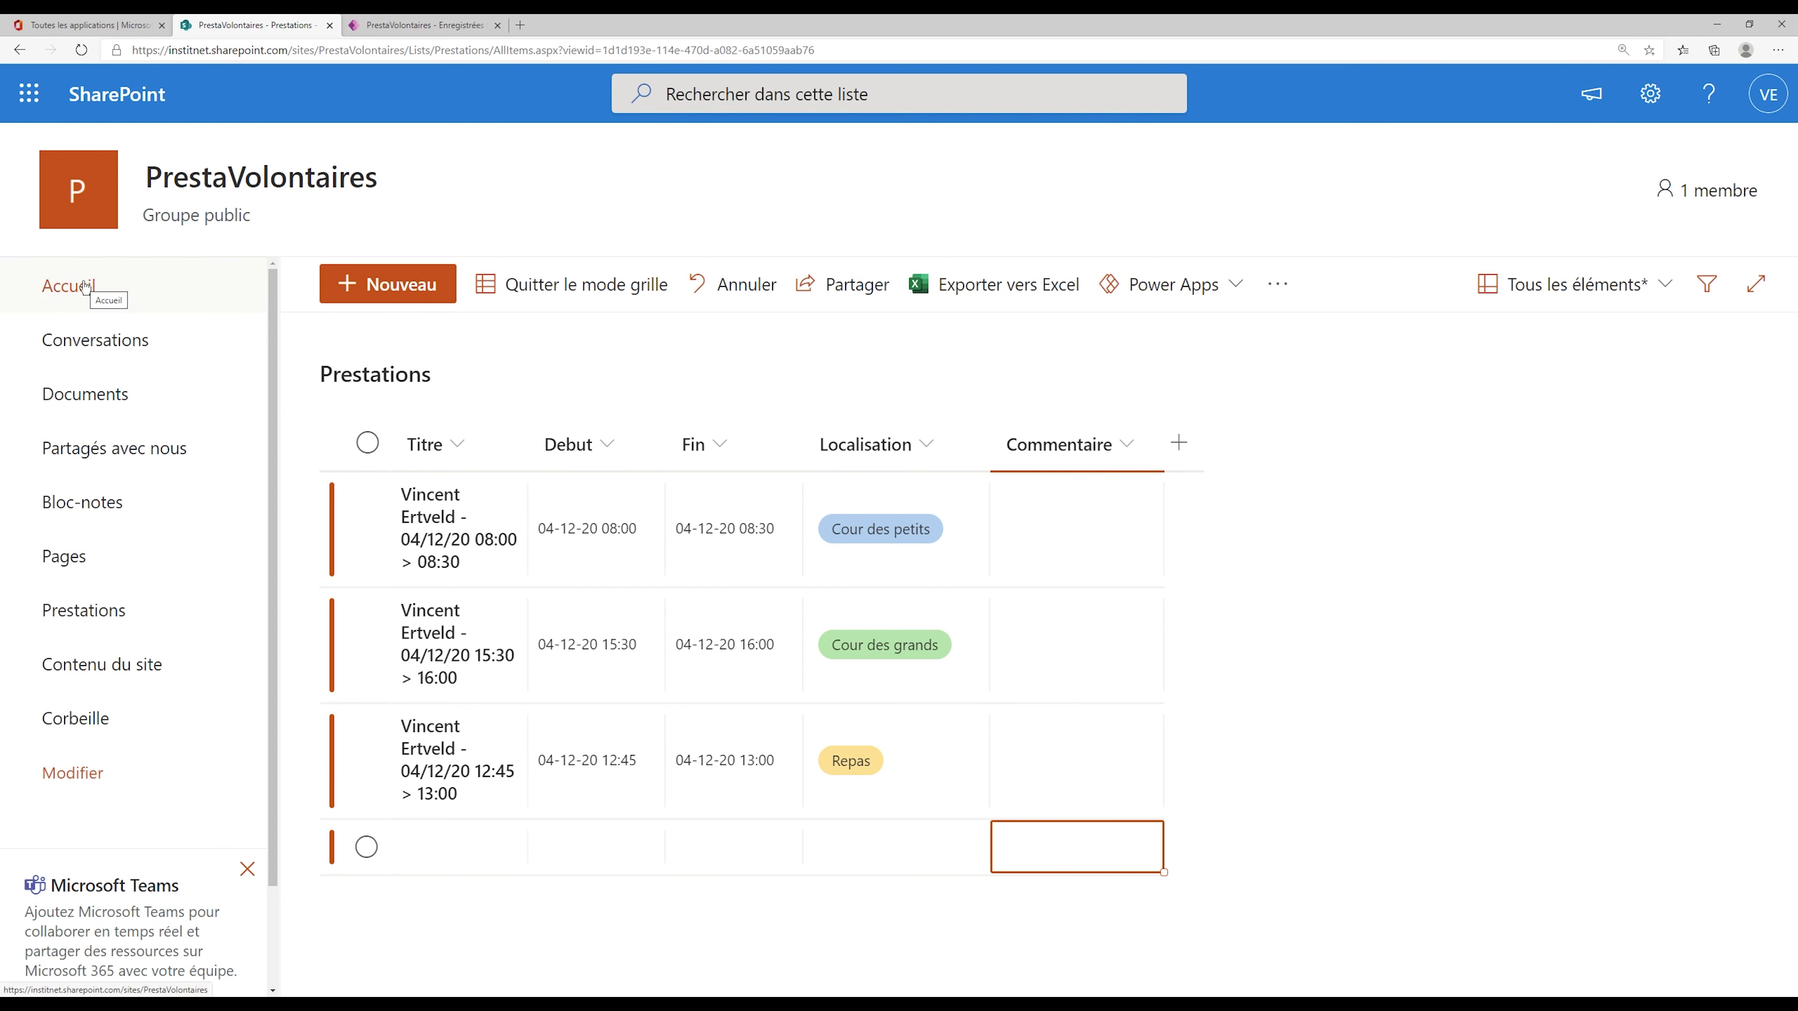
click(547, 296)
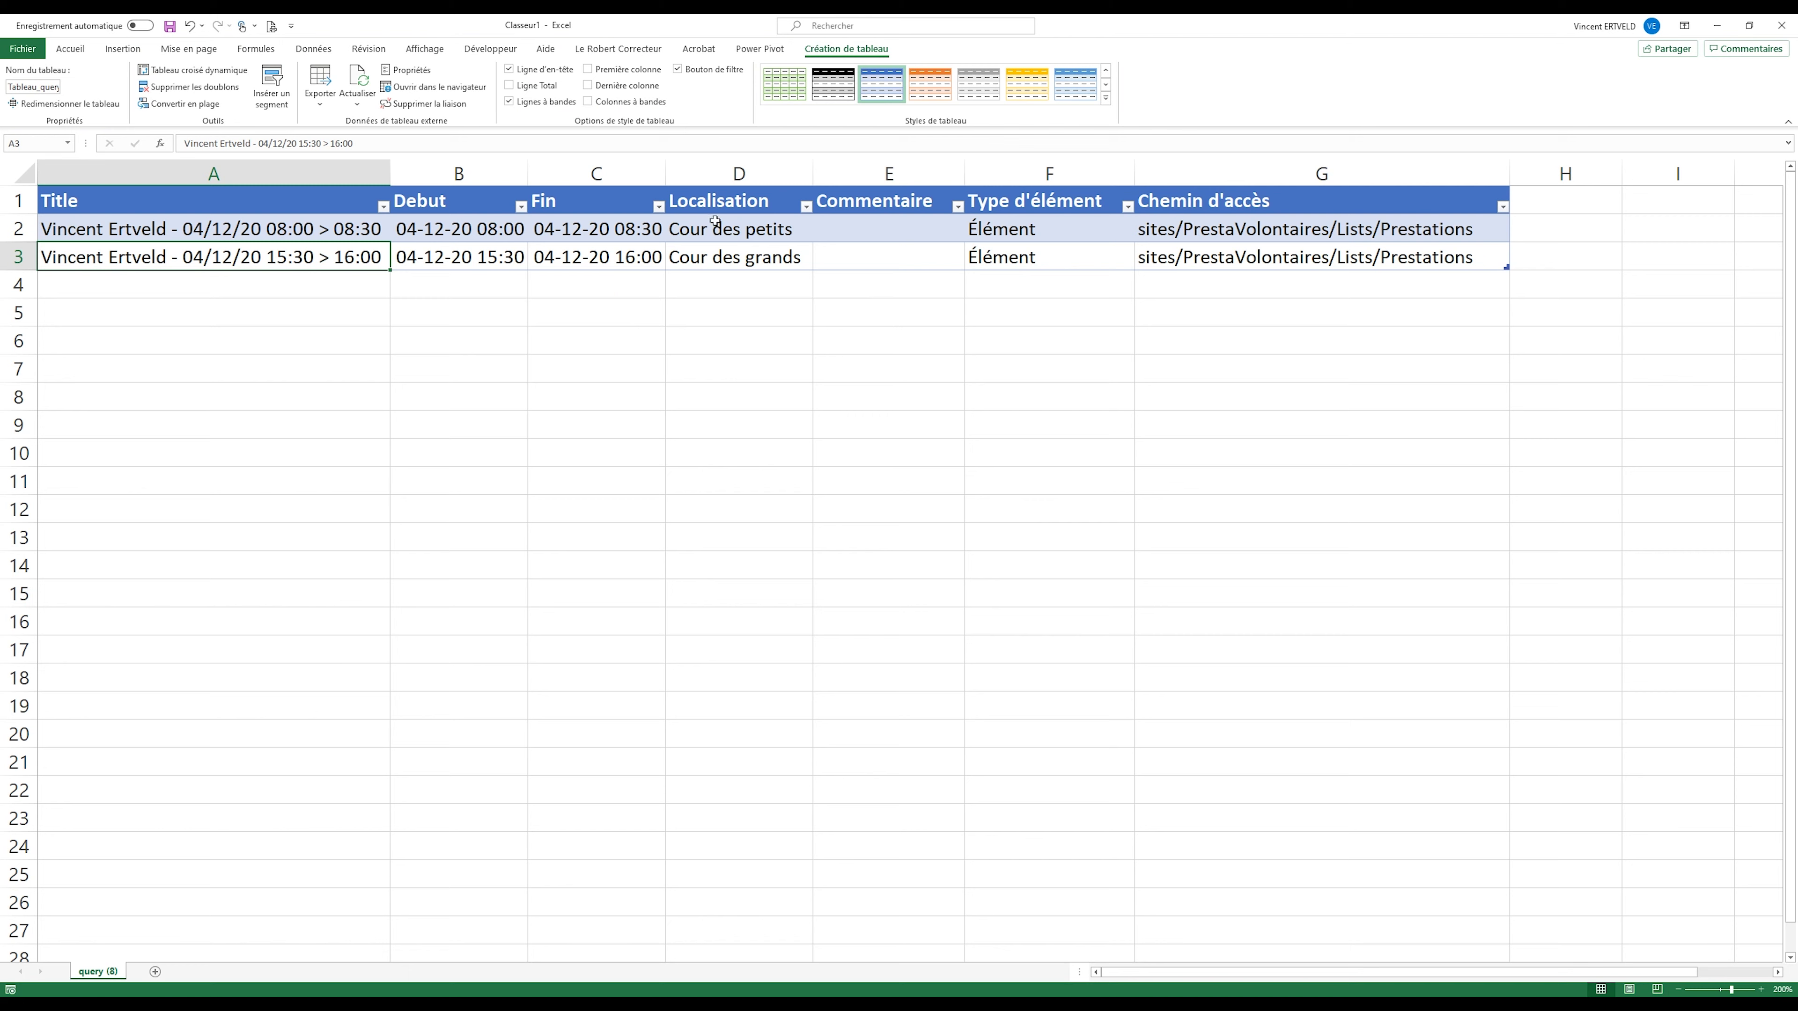
- Switch to the Excel workbook, refresh the linked table, and delete its Type d'élément and Chemin d'accès columns
click(356, 78)
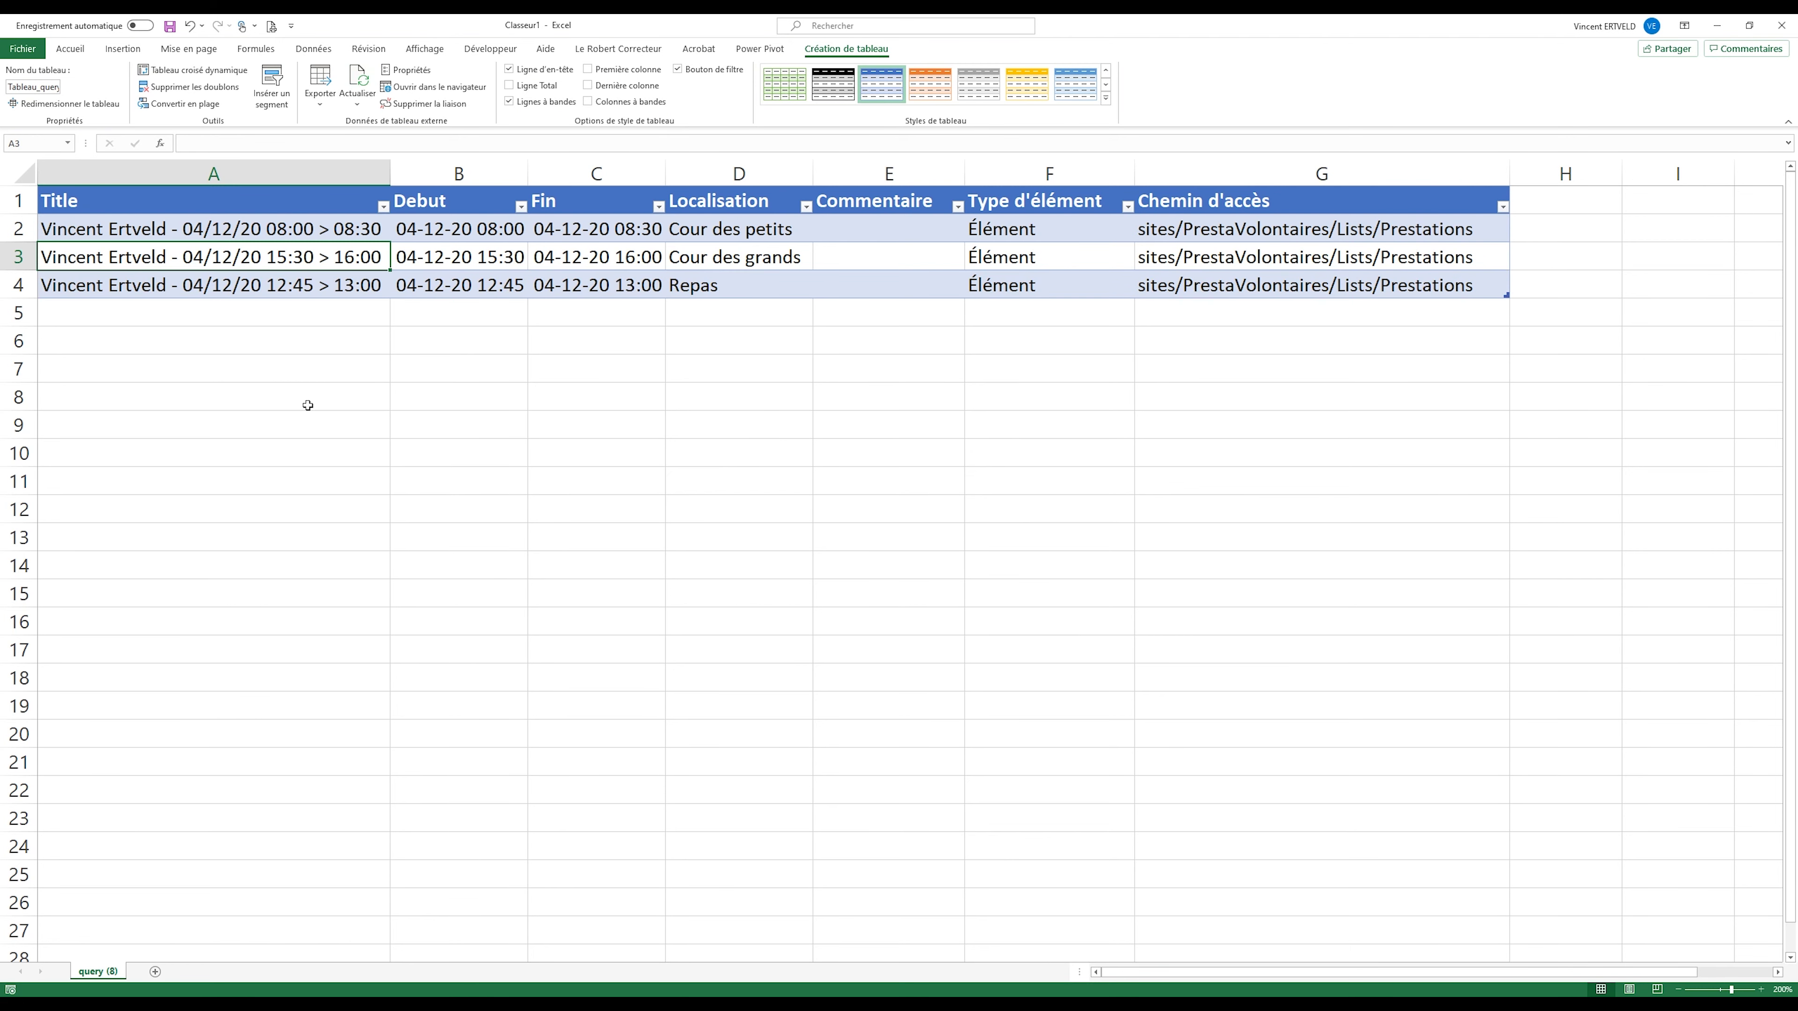
click(256, 292)
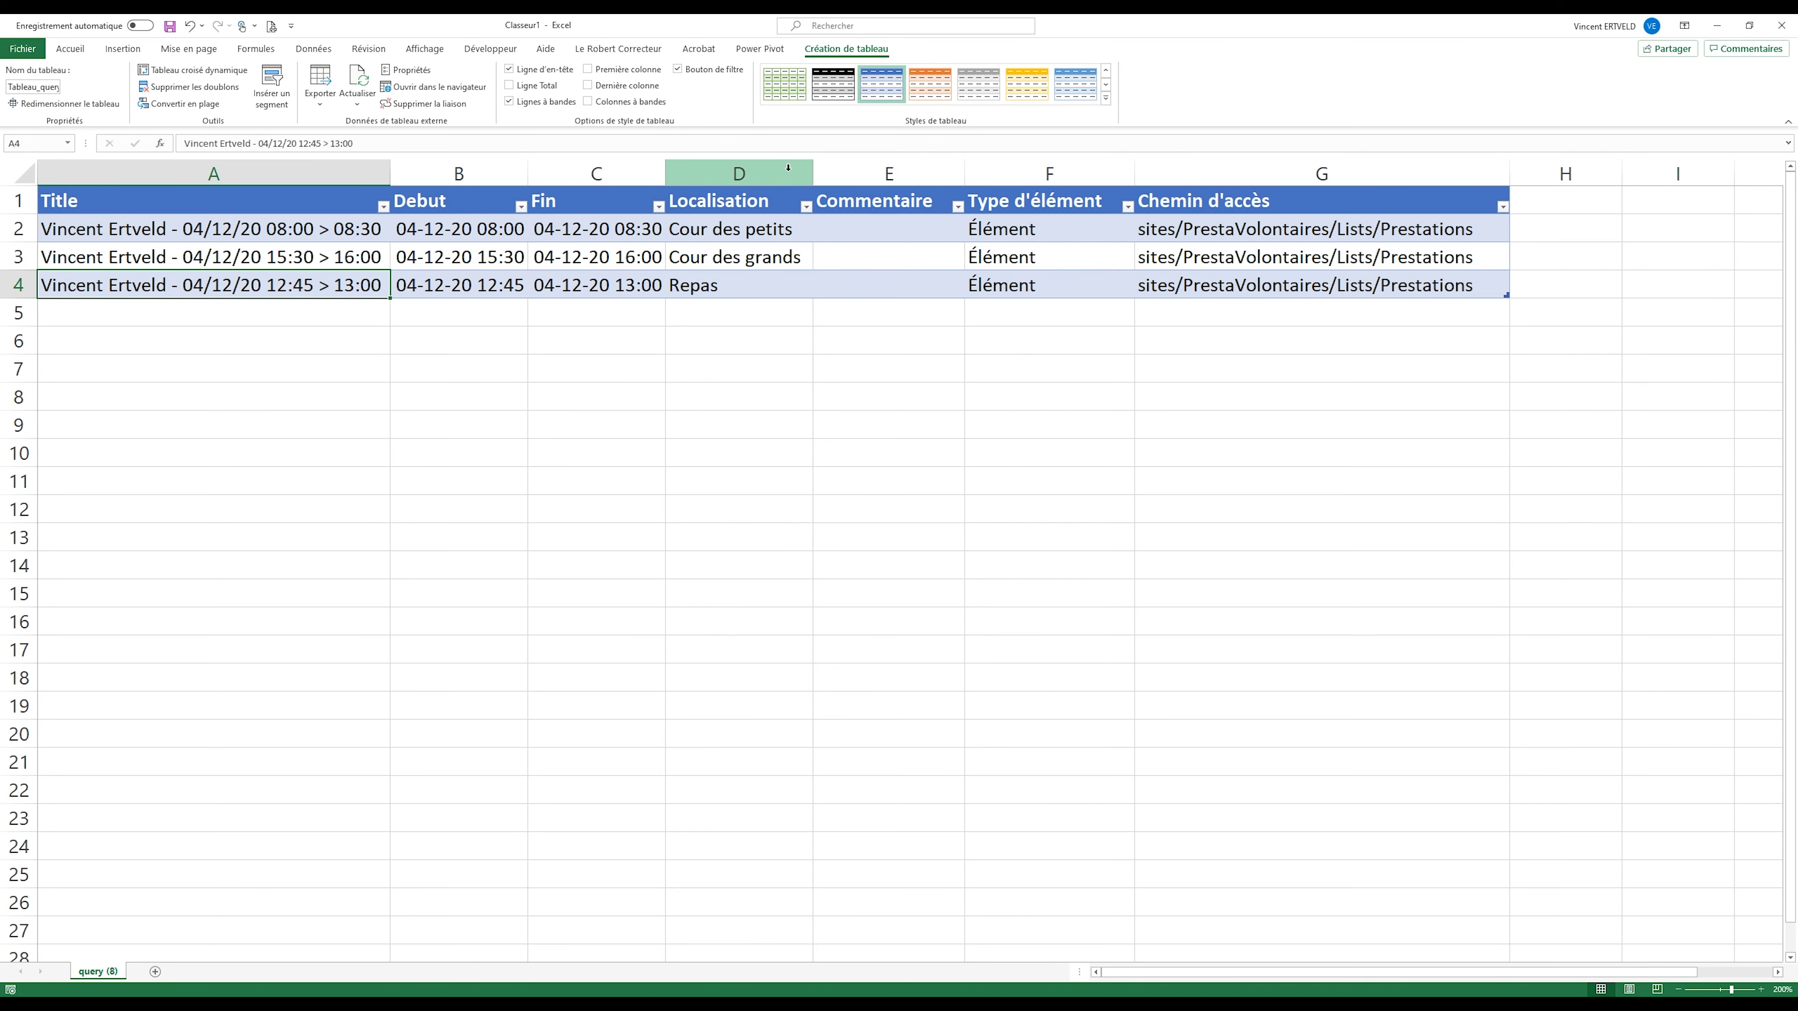
click(846, 169)
drag(1104, 169, 1224, 170)
right_click(1226, 170)
click(1281, 304)
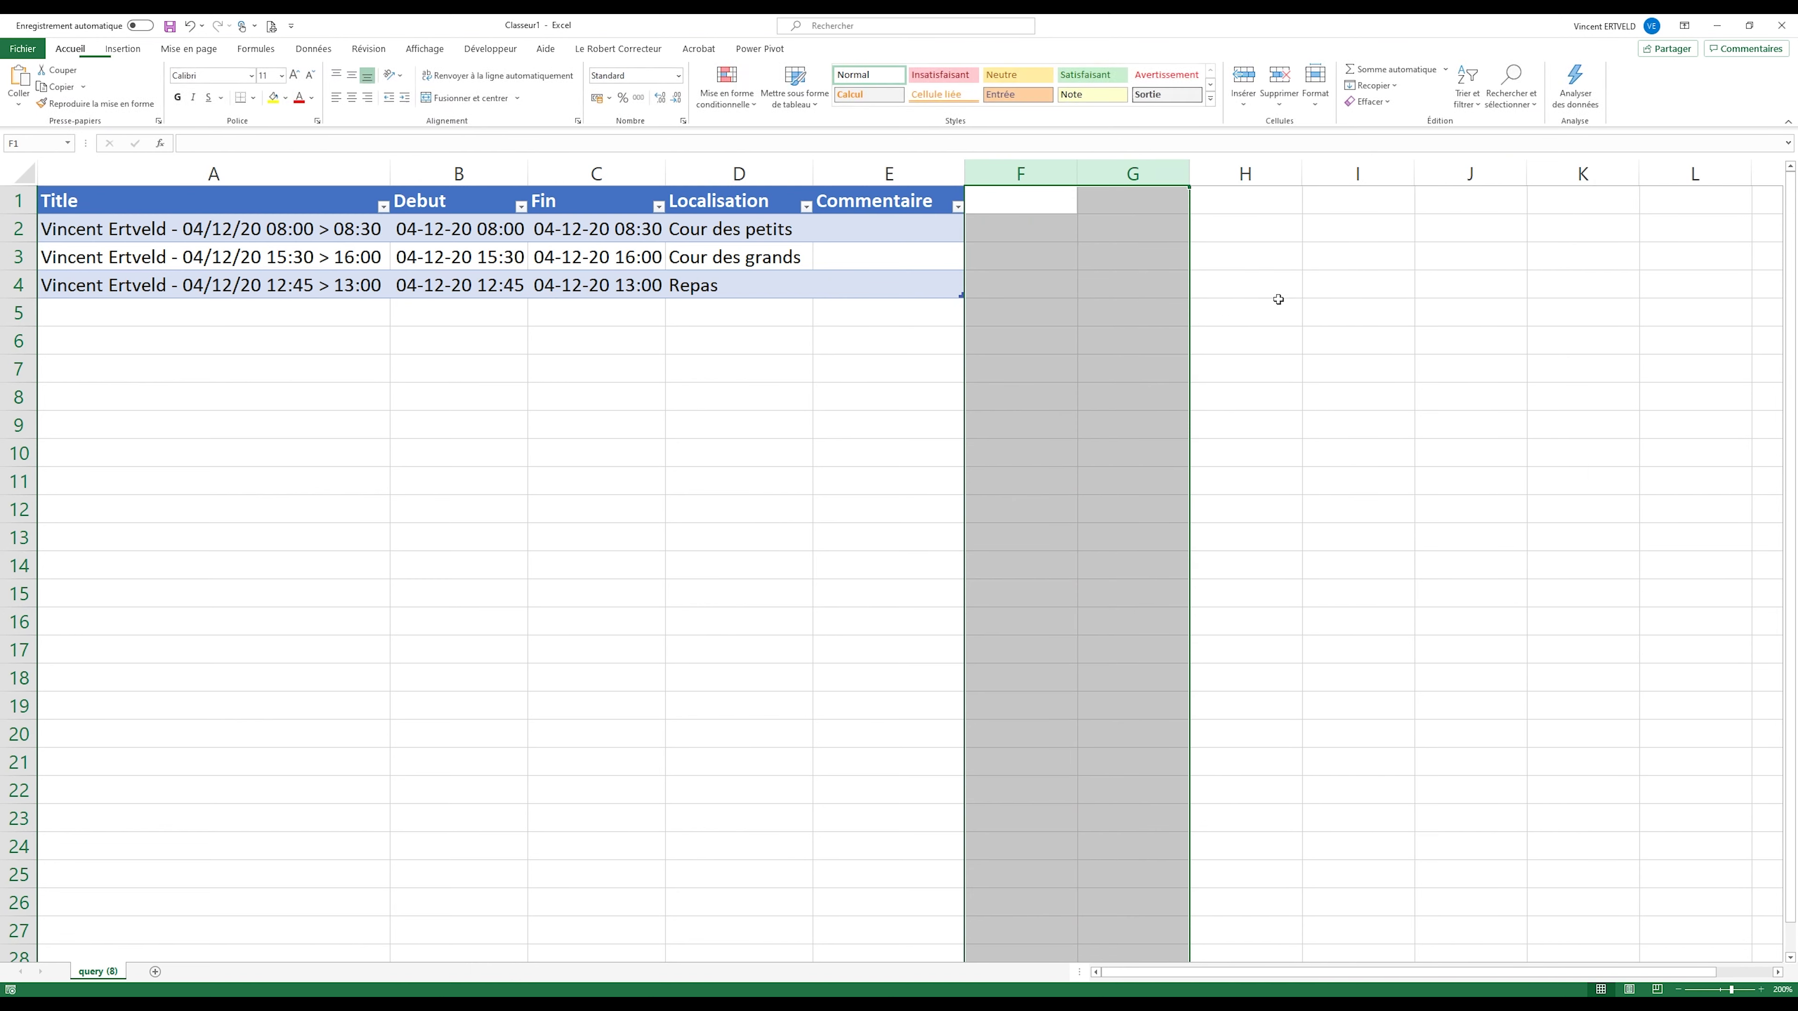
click(1104, 338)
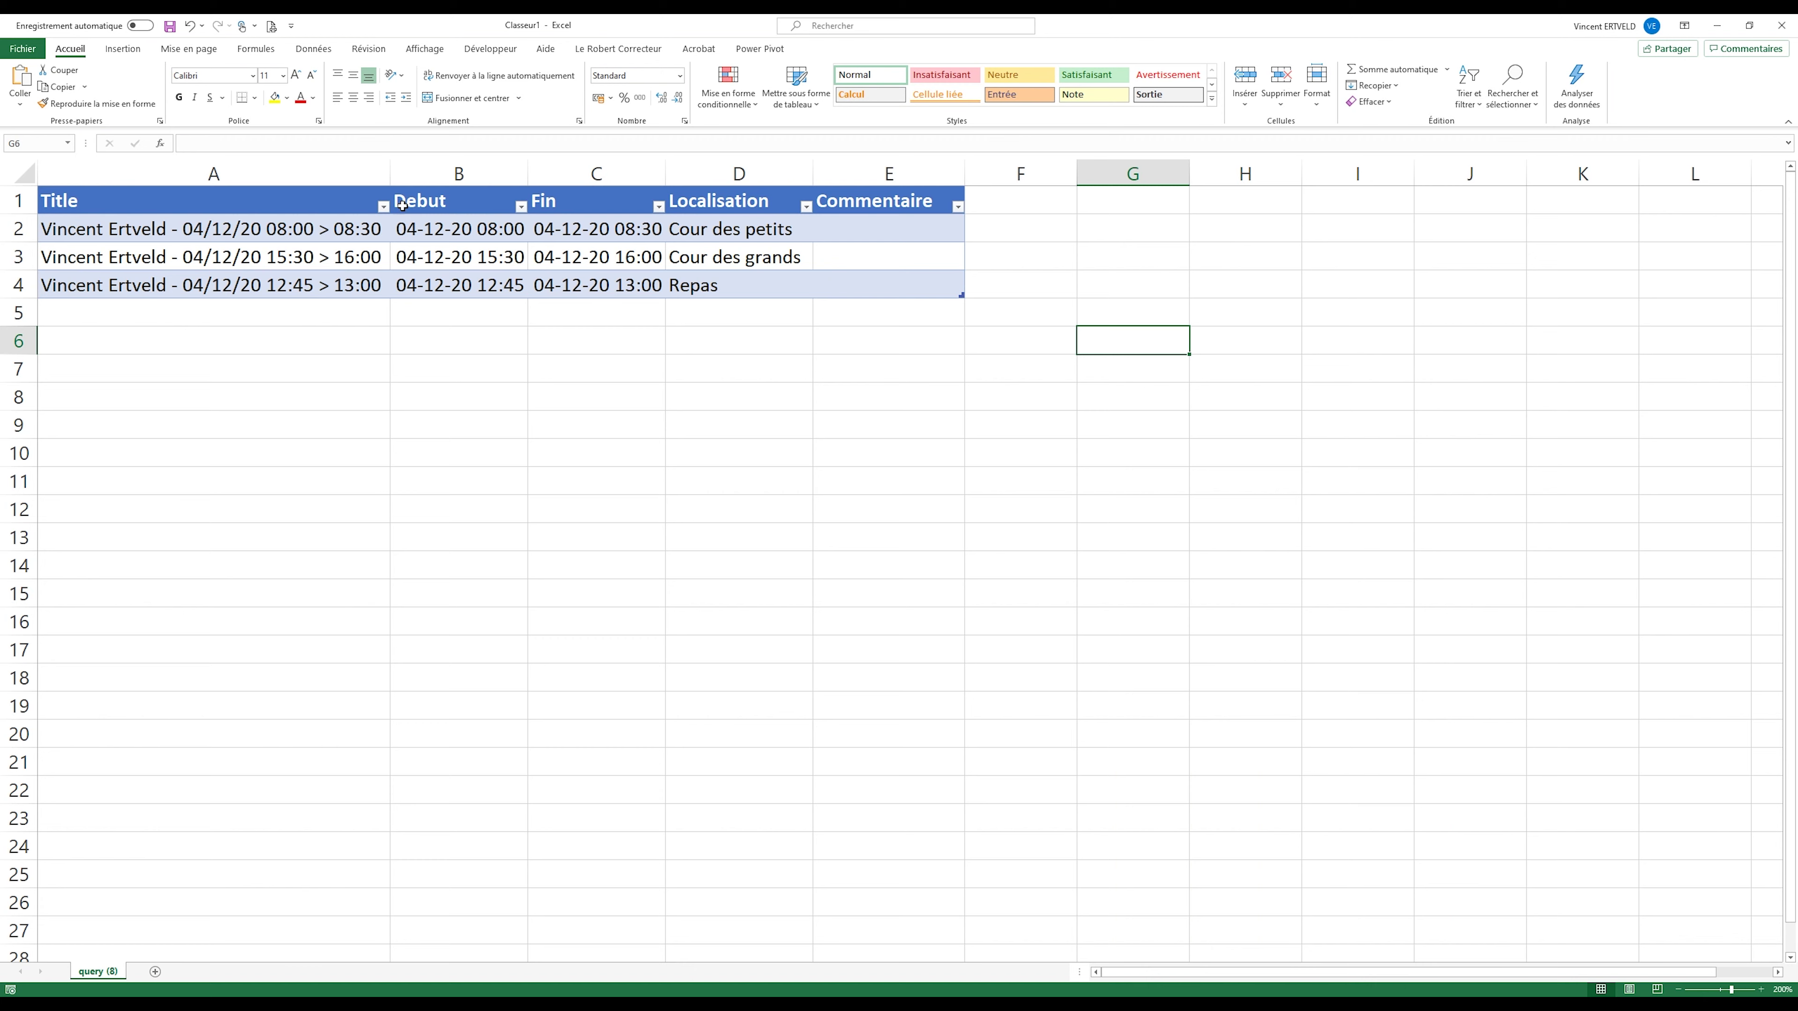
right_click(723, 175)
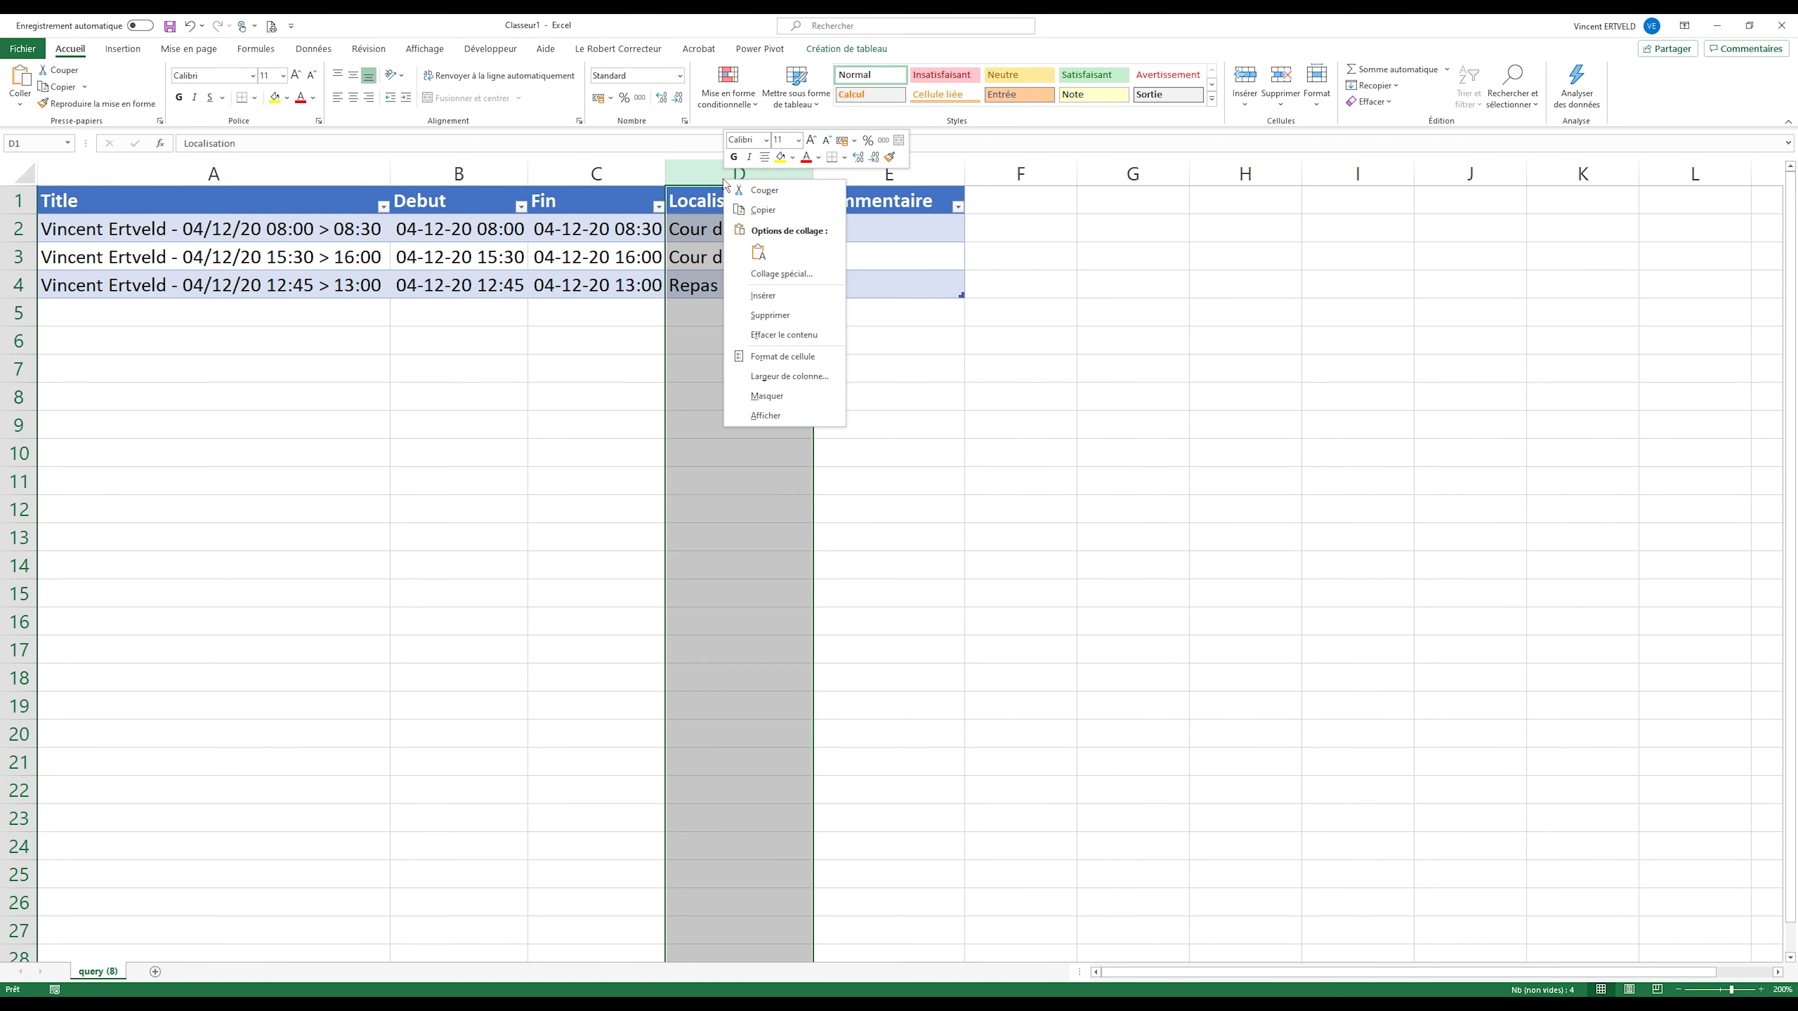
click(777, 296)
click(745, 233)
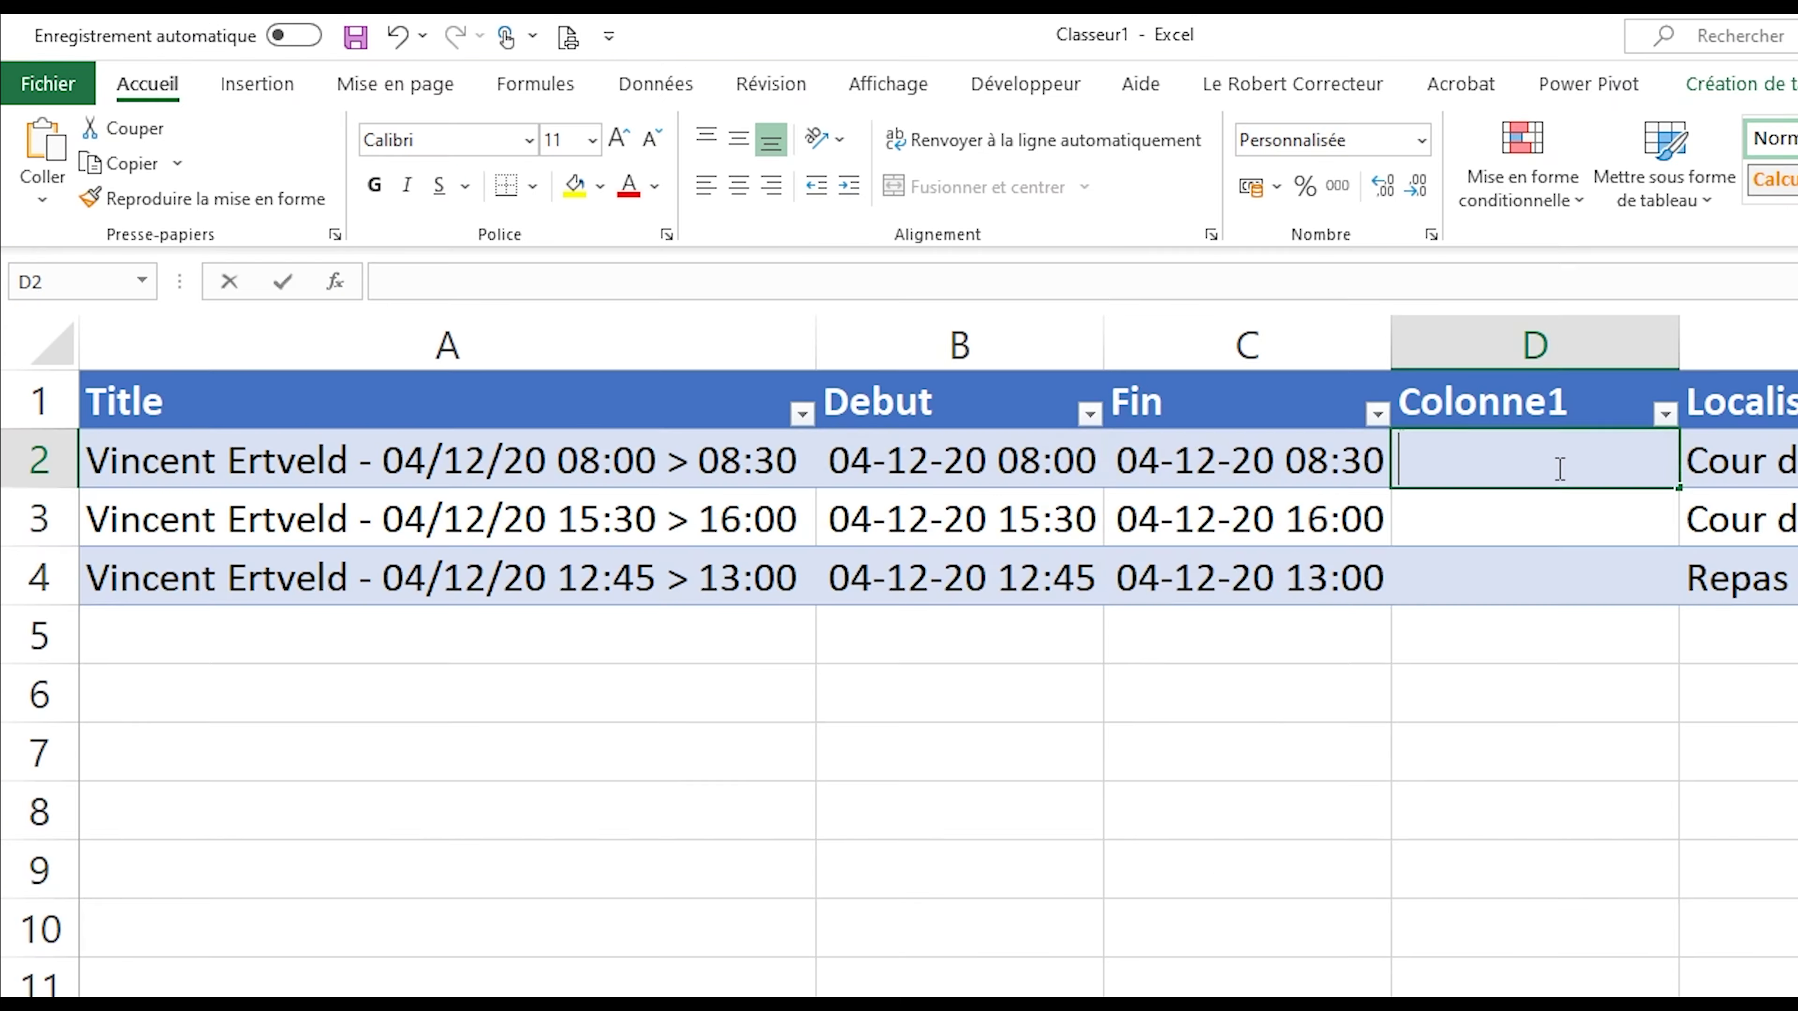
text(=)
click(608, 238)
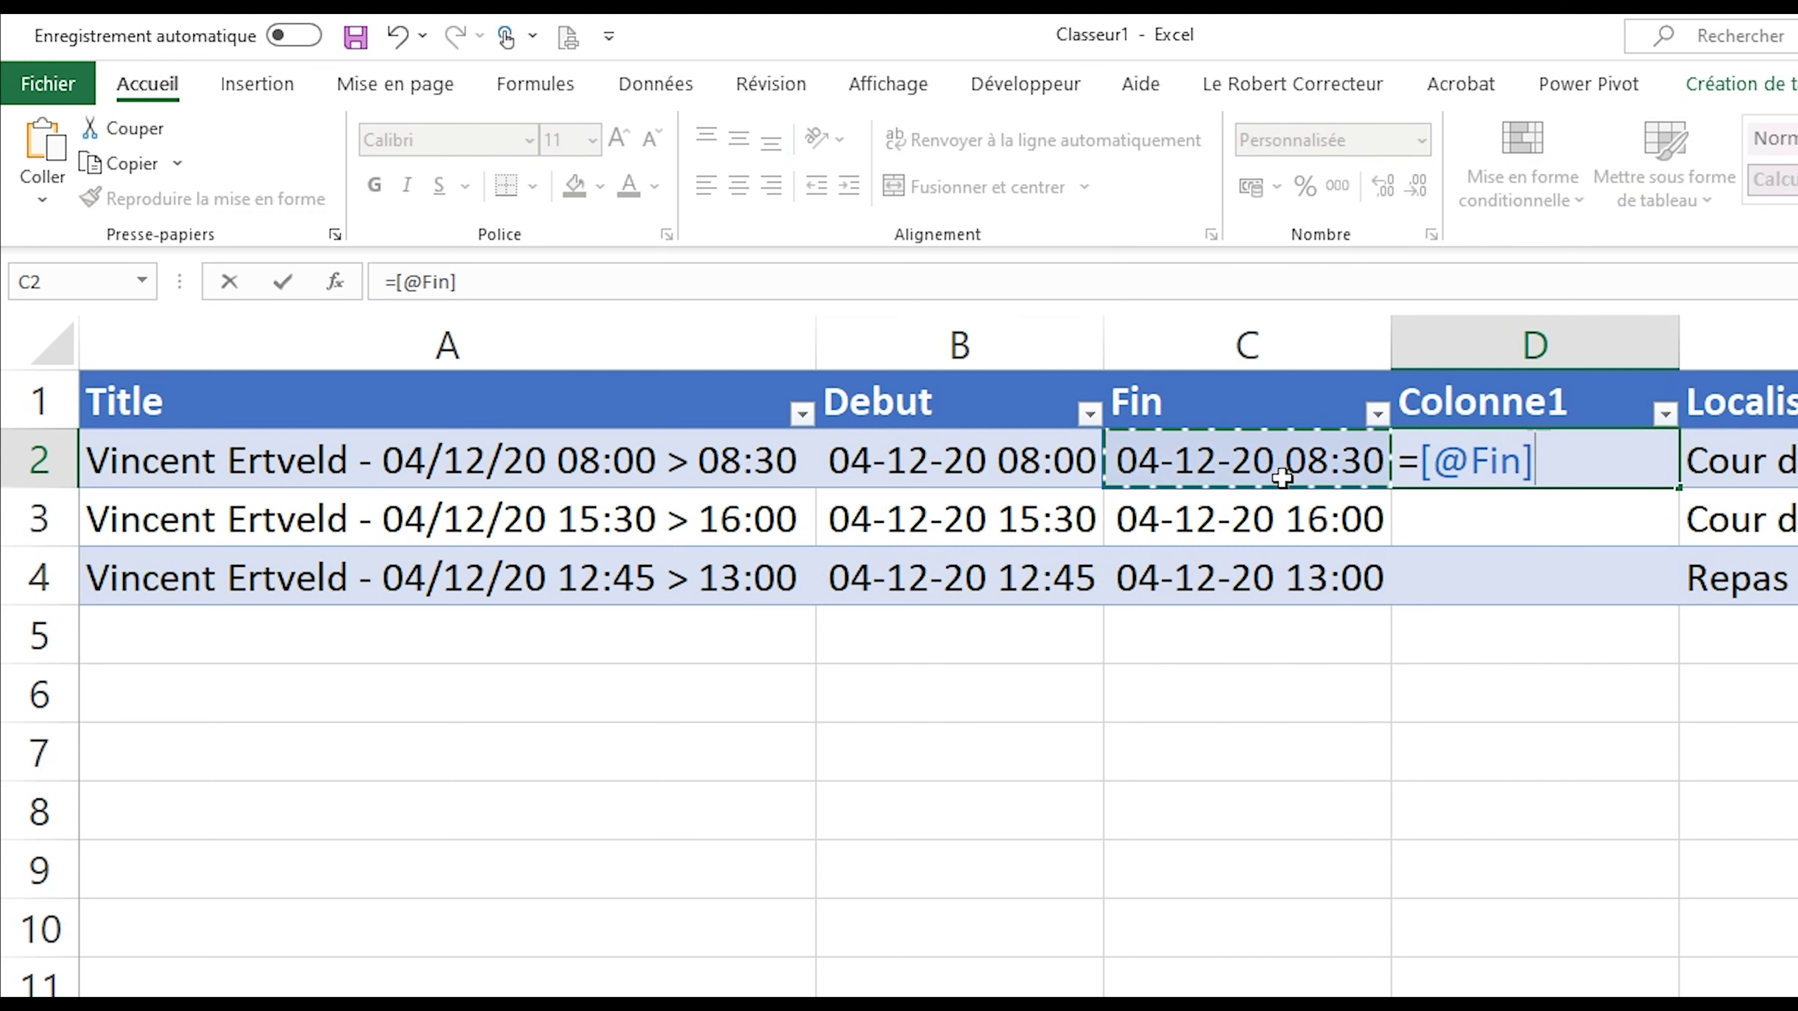
text(-)
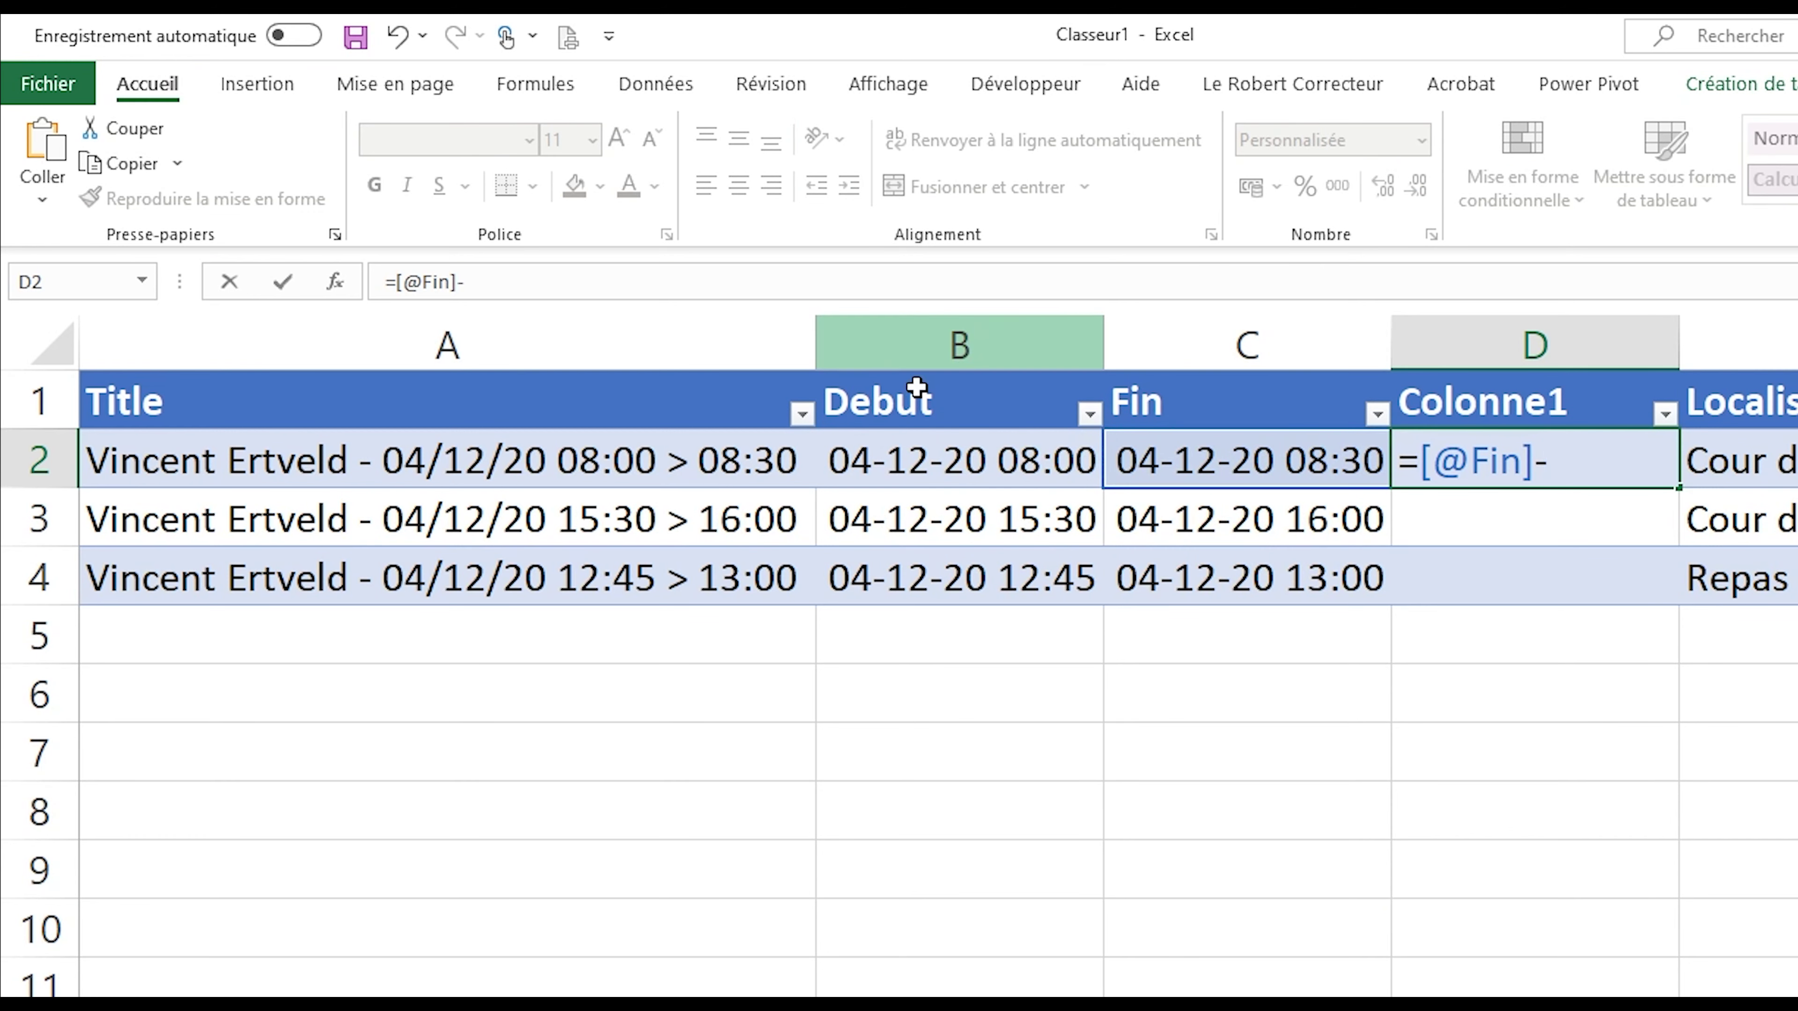
click(966, 480)
key(Return)
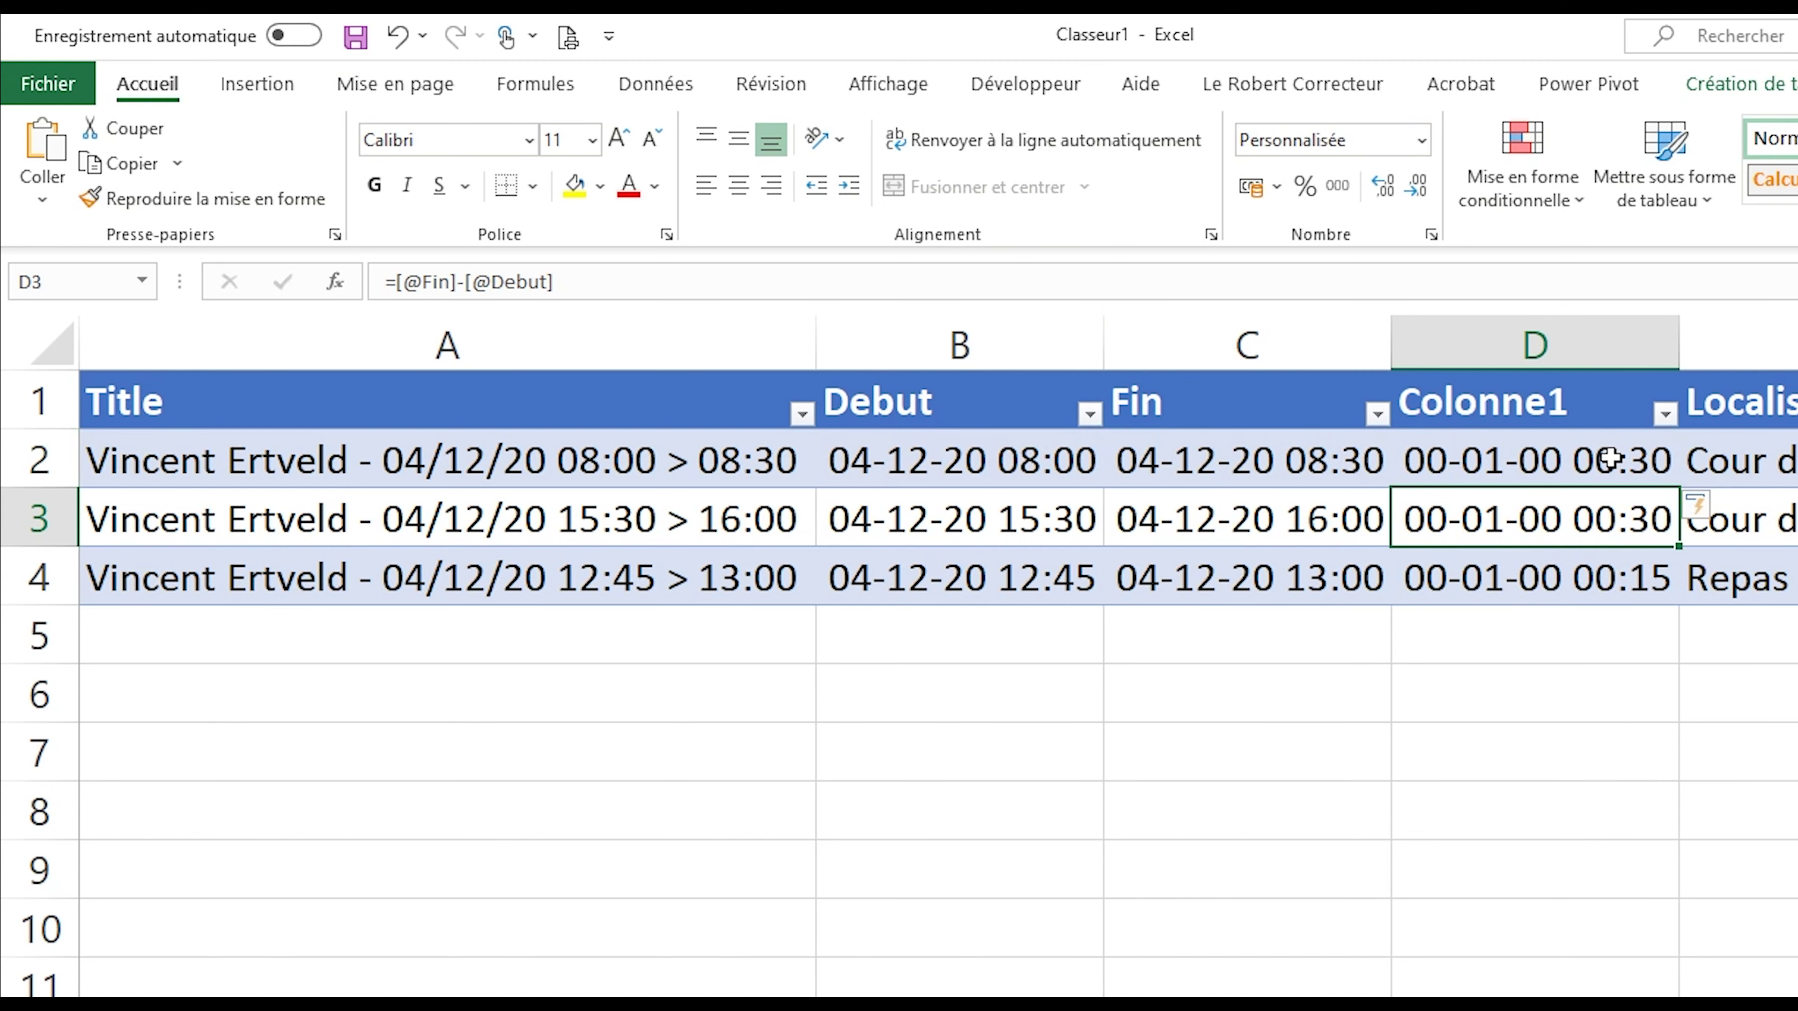
- Format the calculated column D as Heure with the second type, 13:30:55, and rename its header Durée
click(1610, 459)
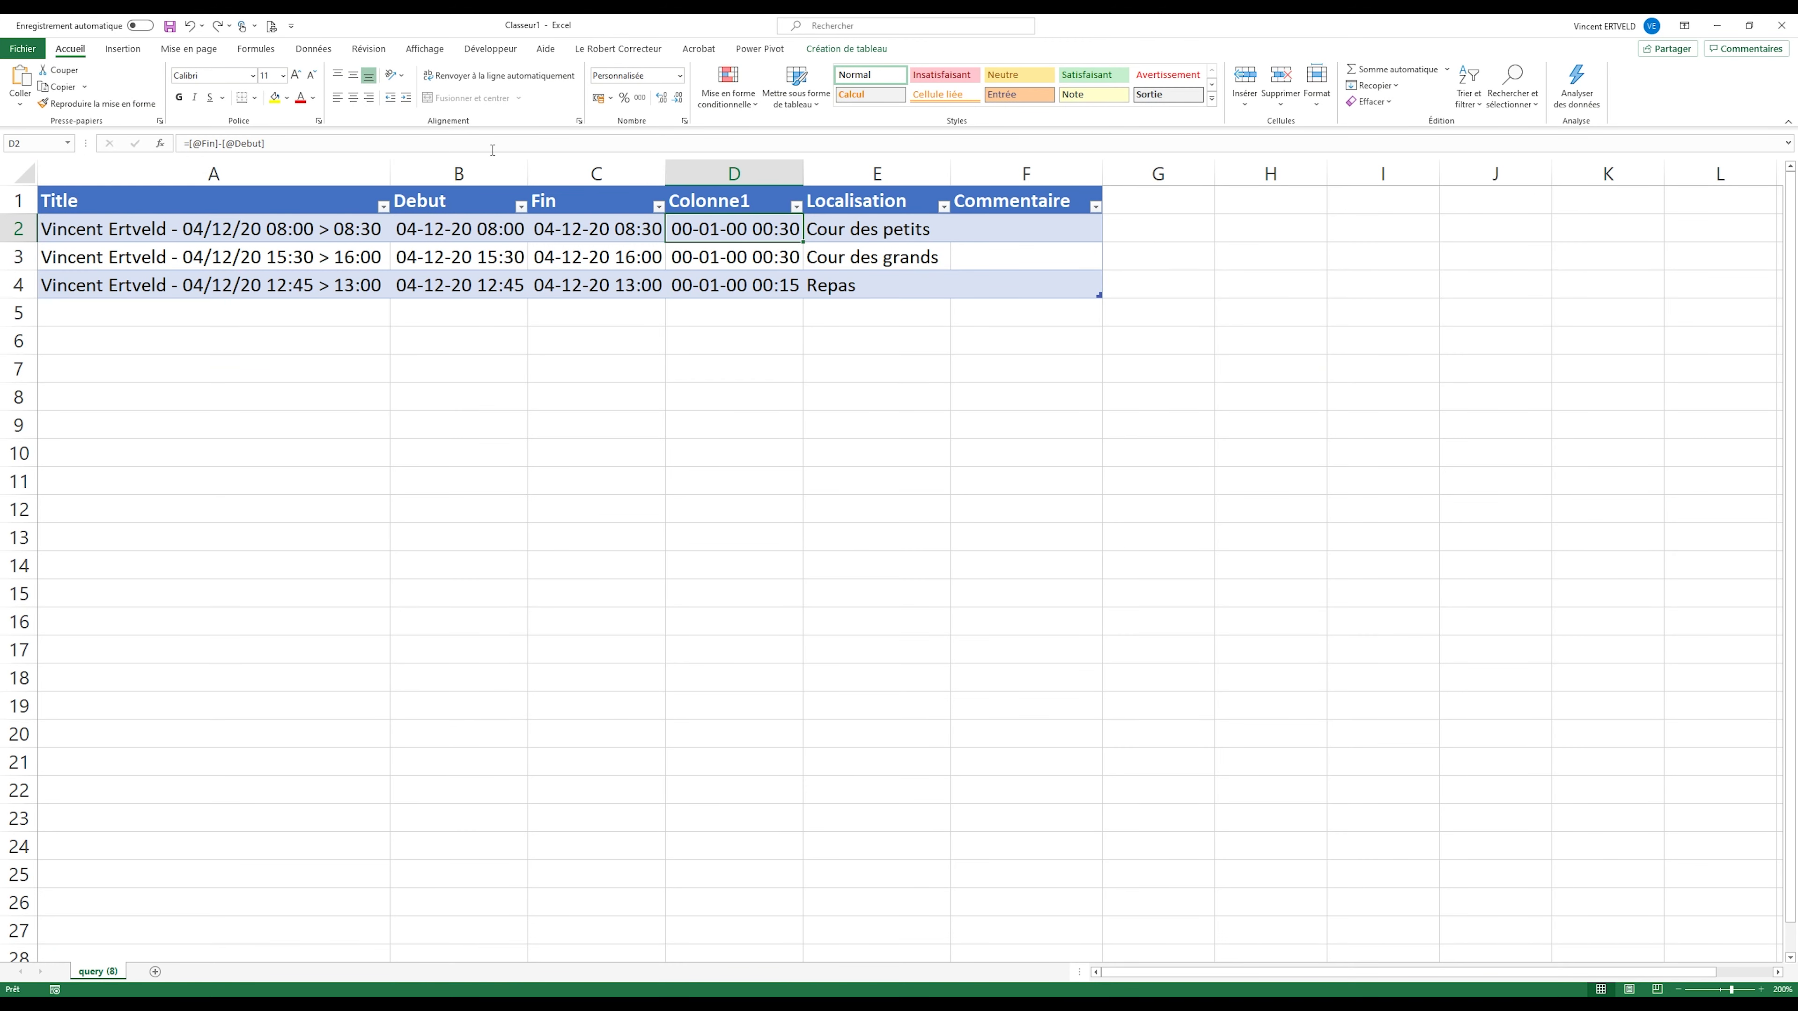
click(734, 173)
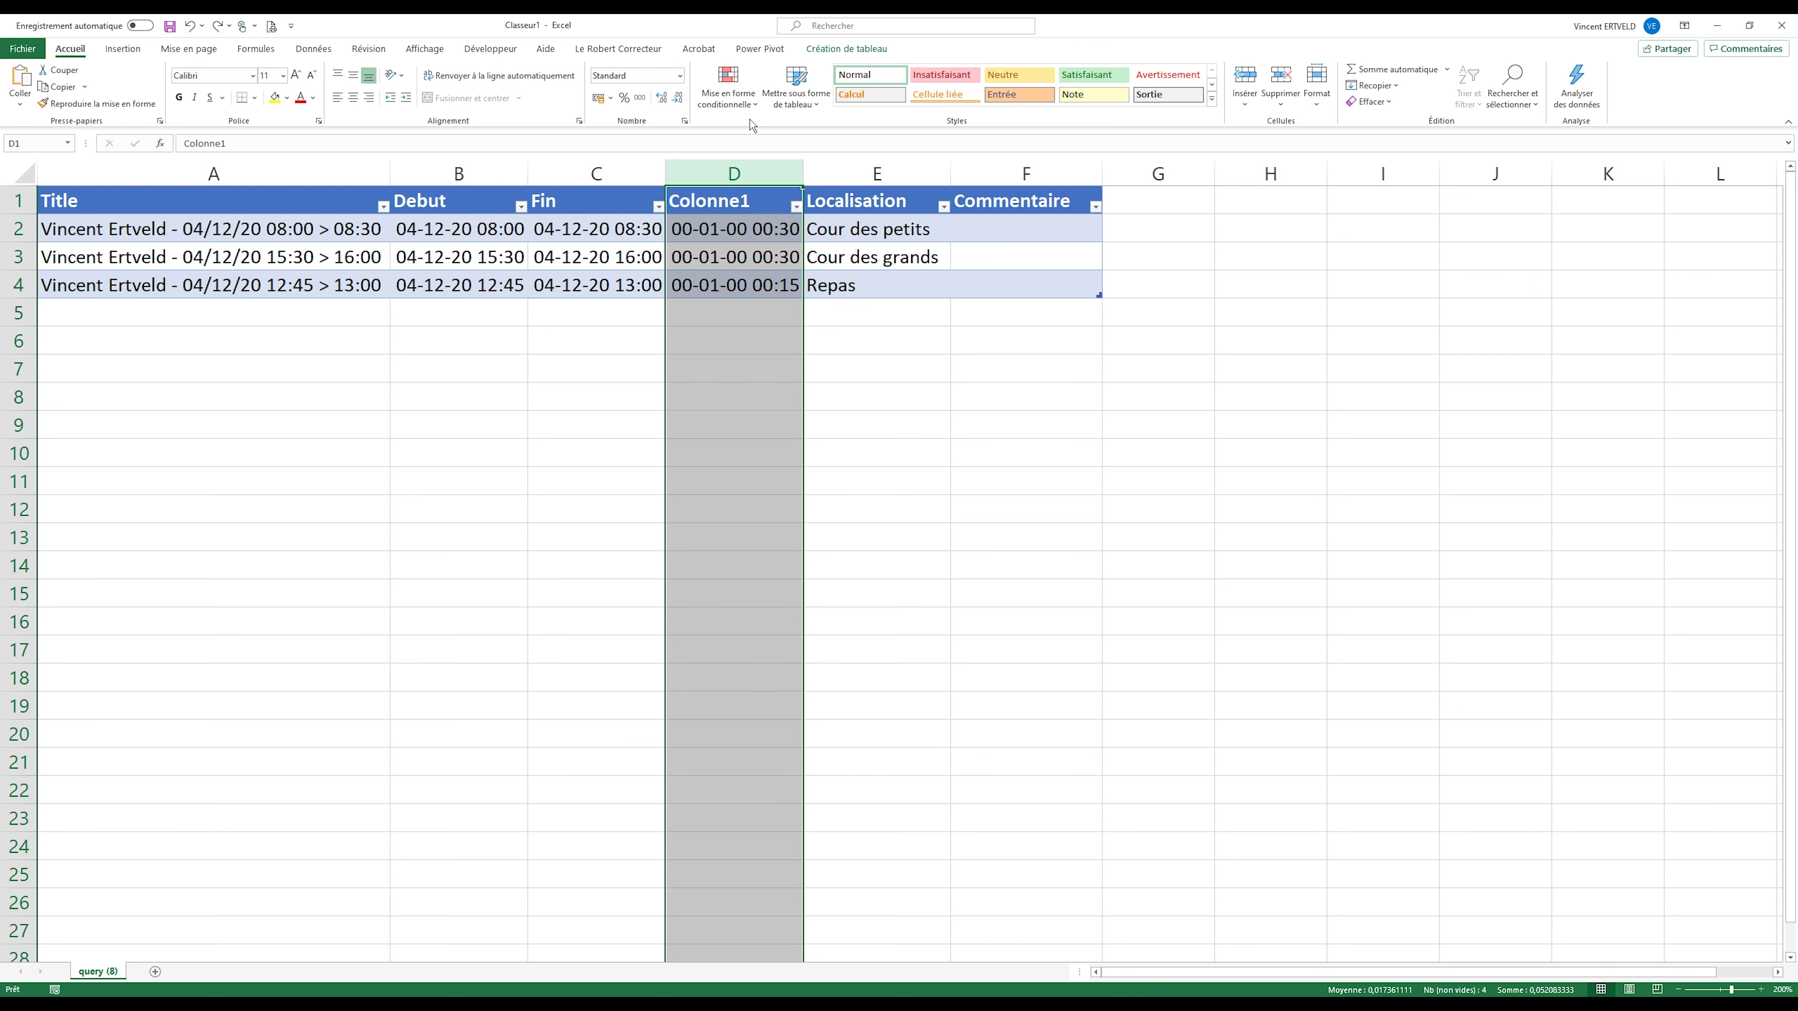
click(684, 121)
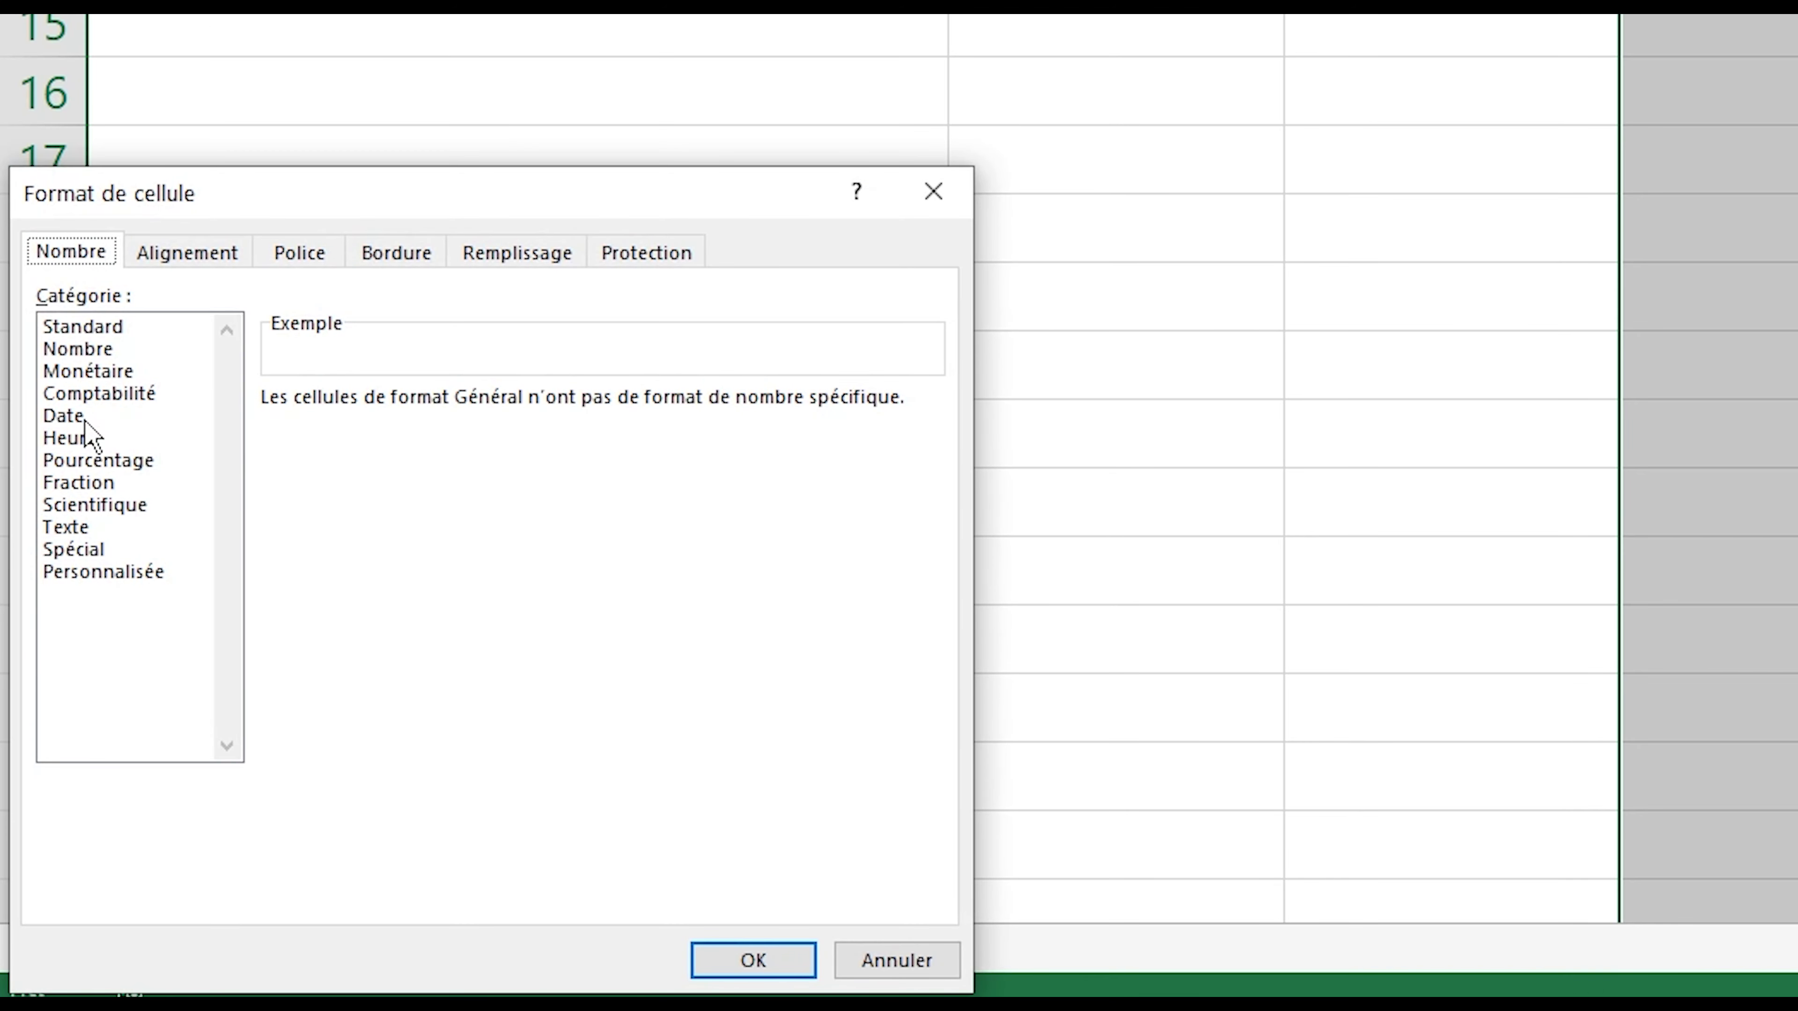
click(92, 424)
click(94, 440)
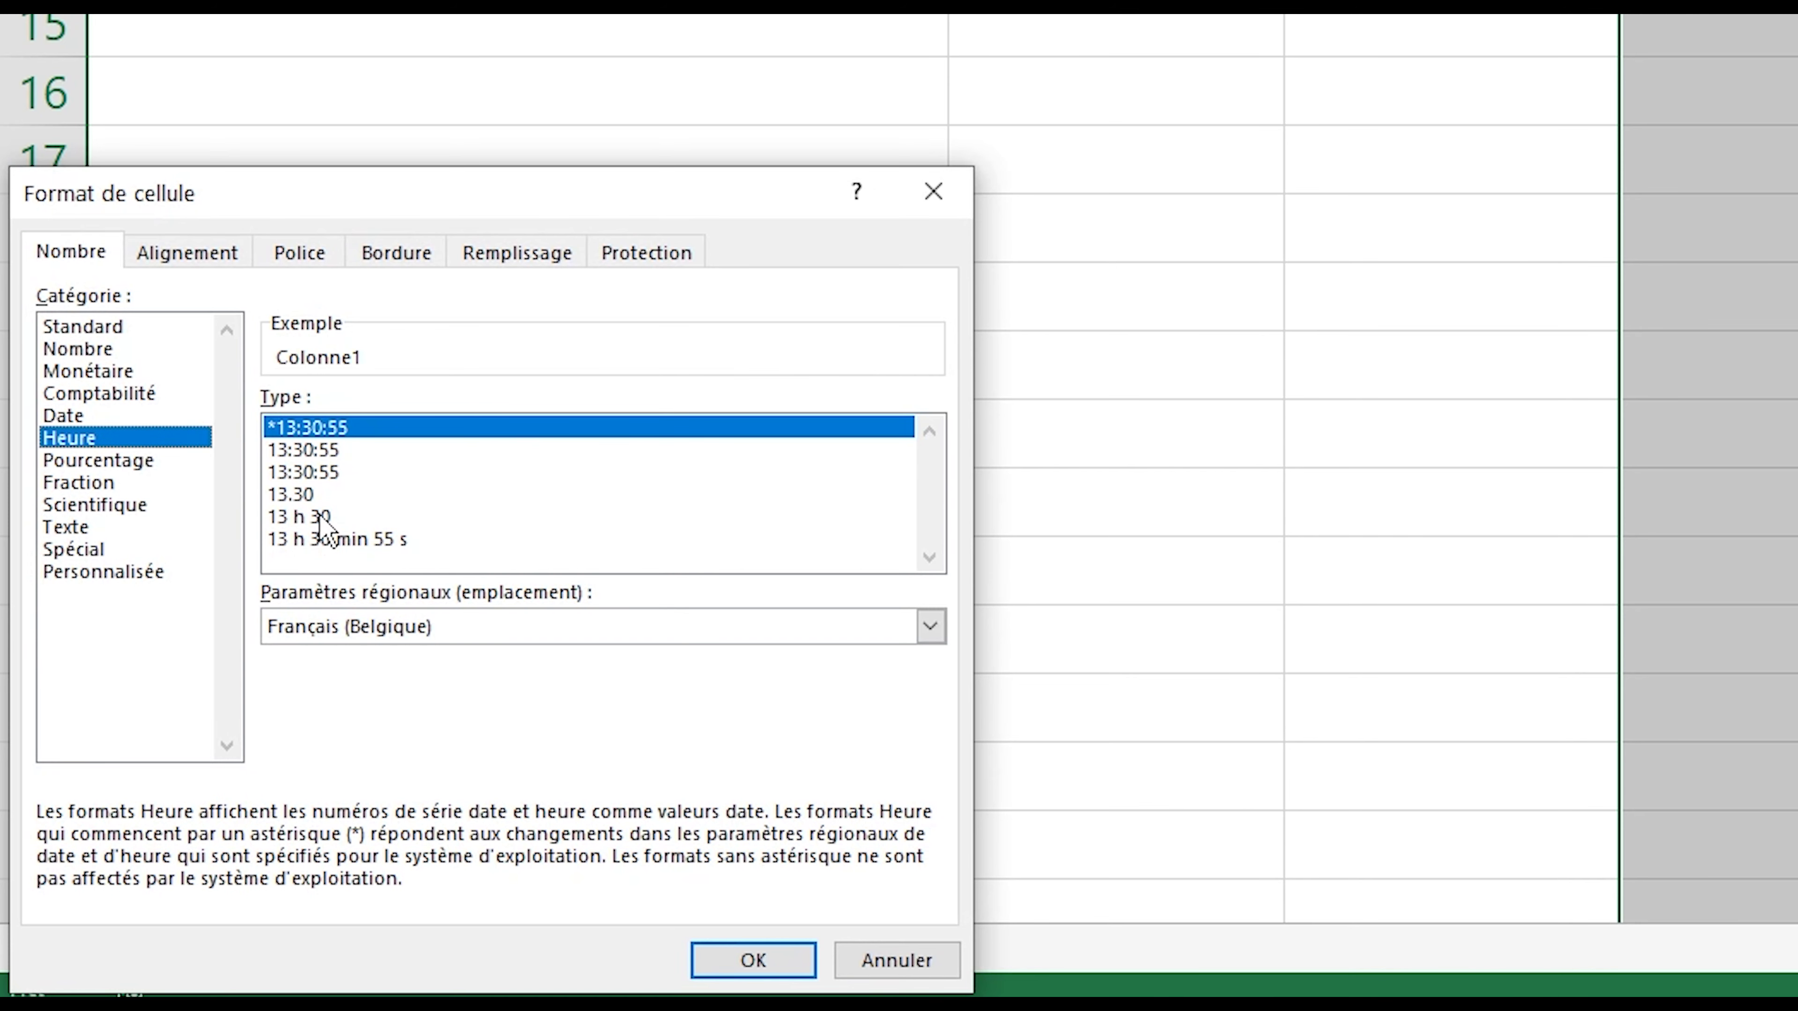
double_click(348, 449)
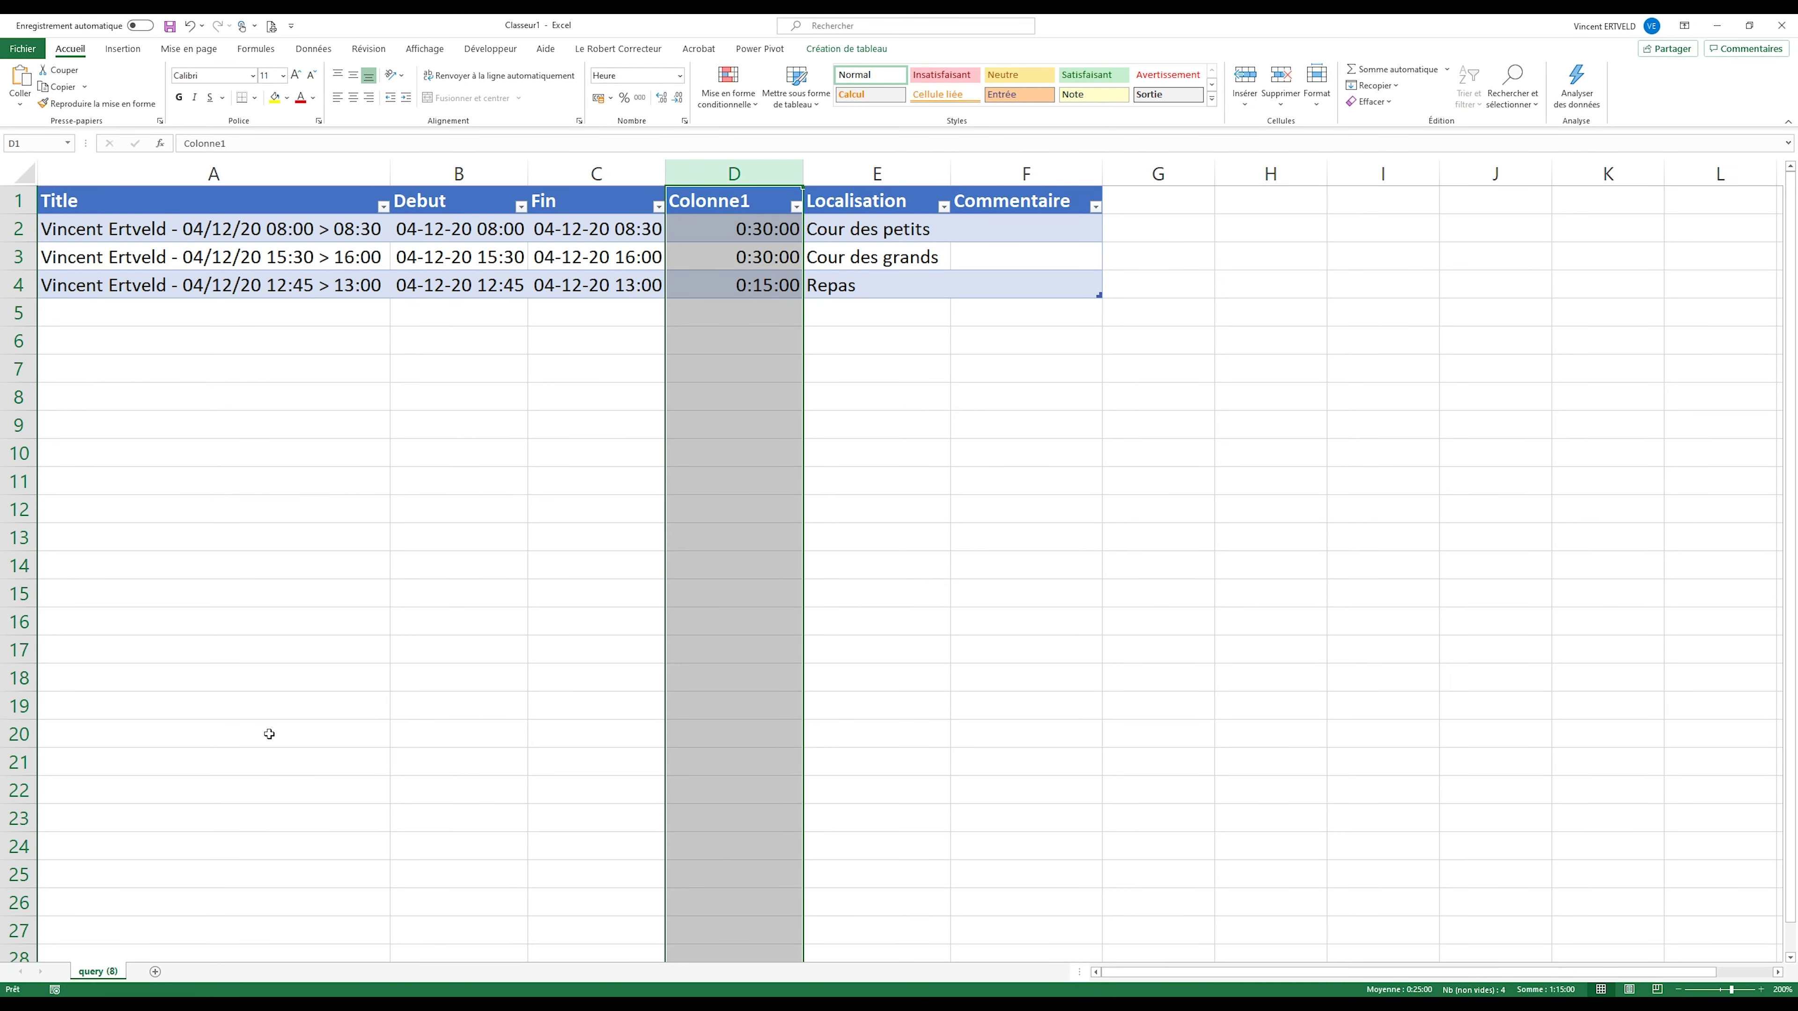
text(Durée)
- Insert a new table column before Localisation and name its header Montant
click(848, 170)
right_click(848, 167)
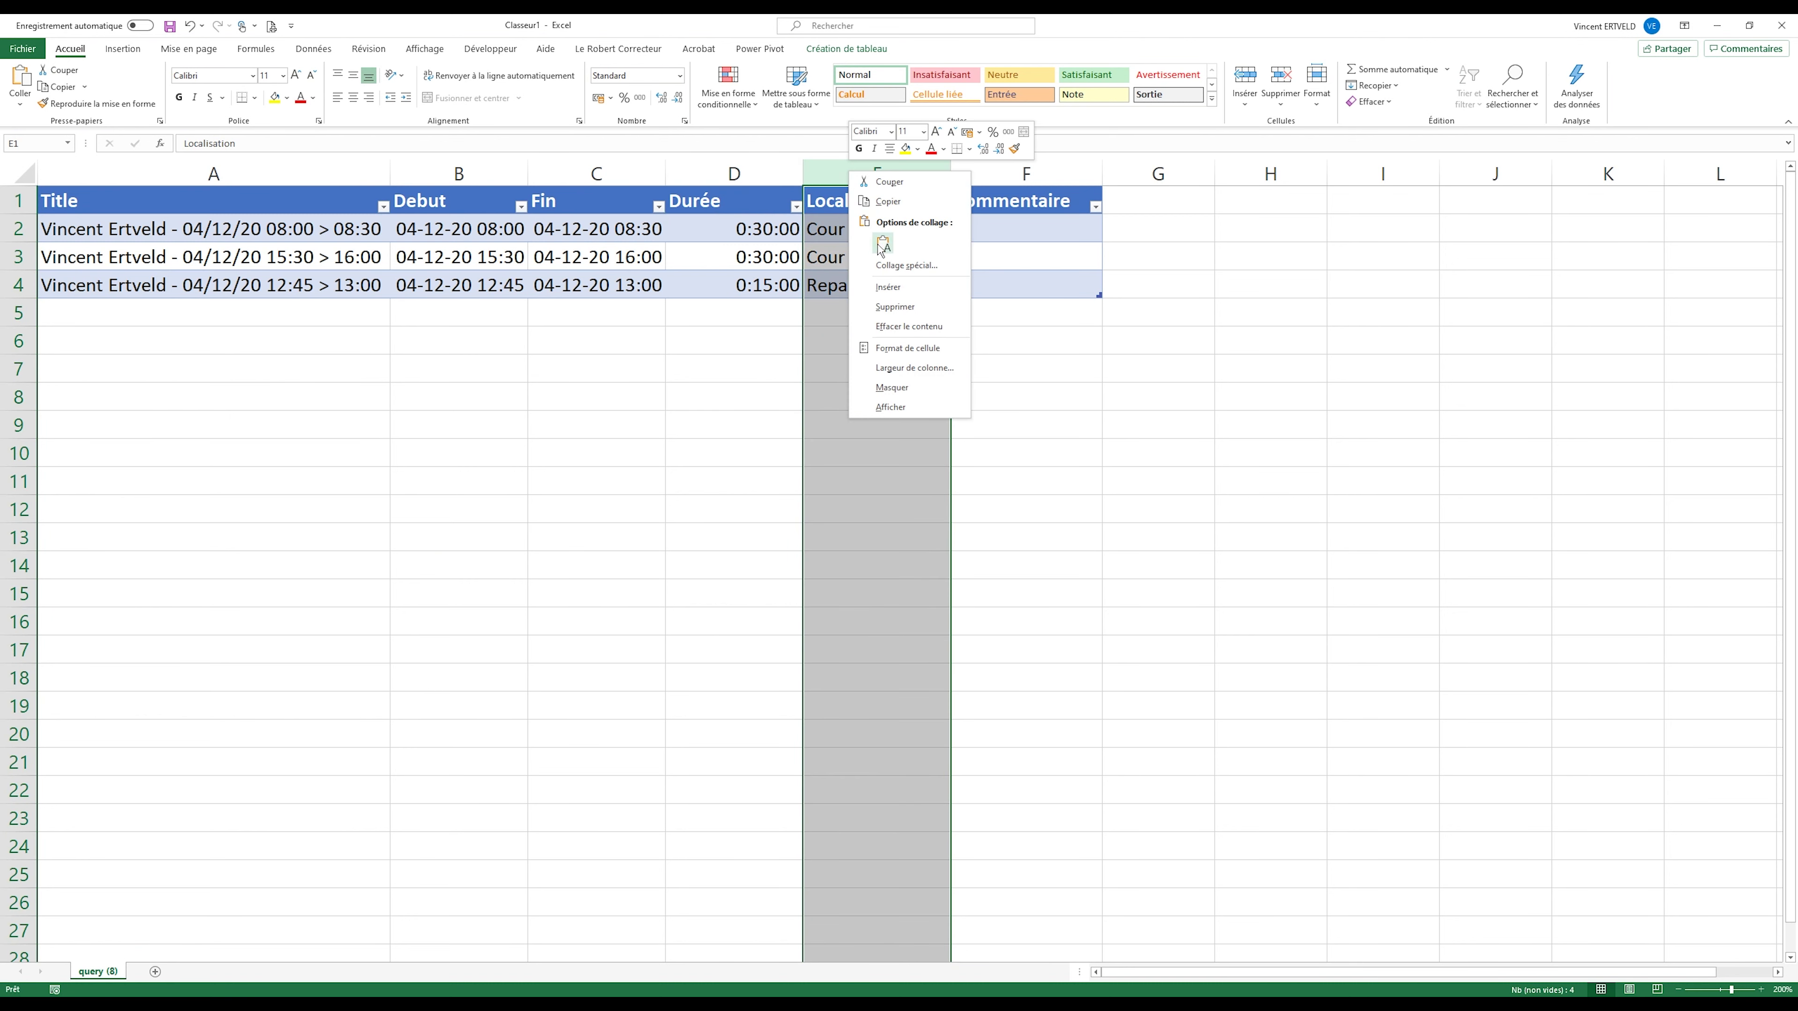
click(885, 289)
click(868, 204)
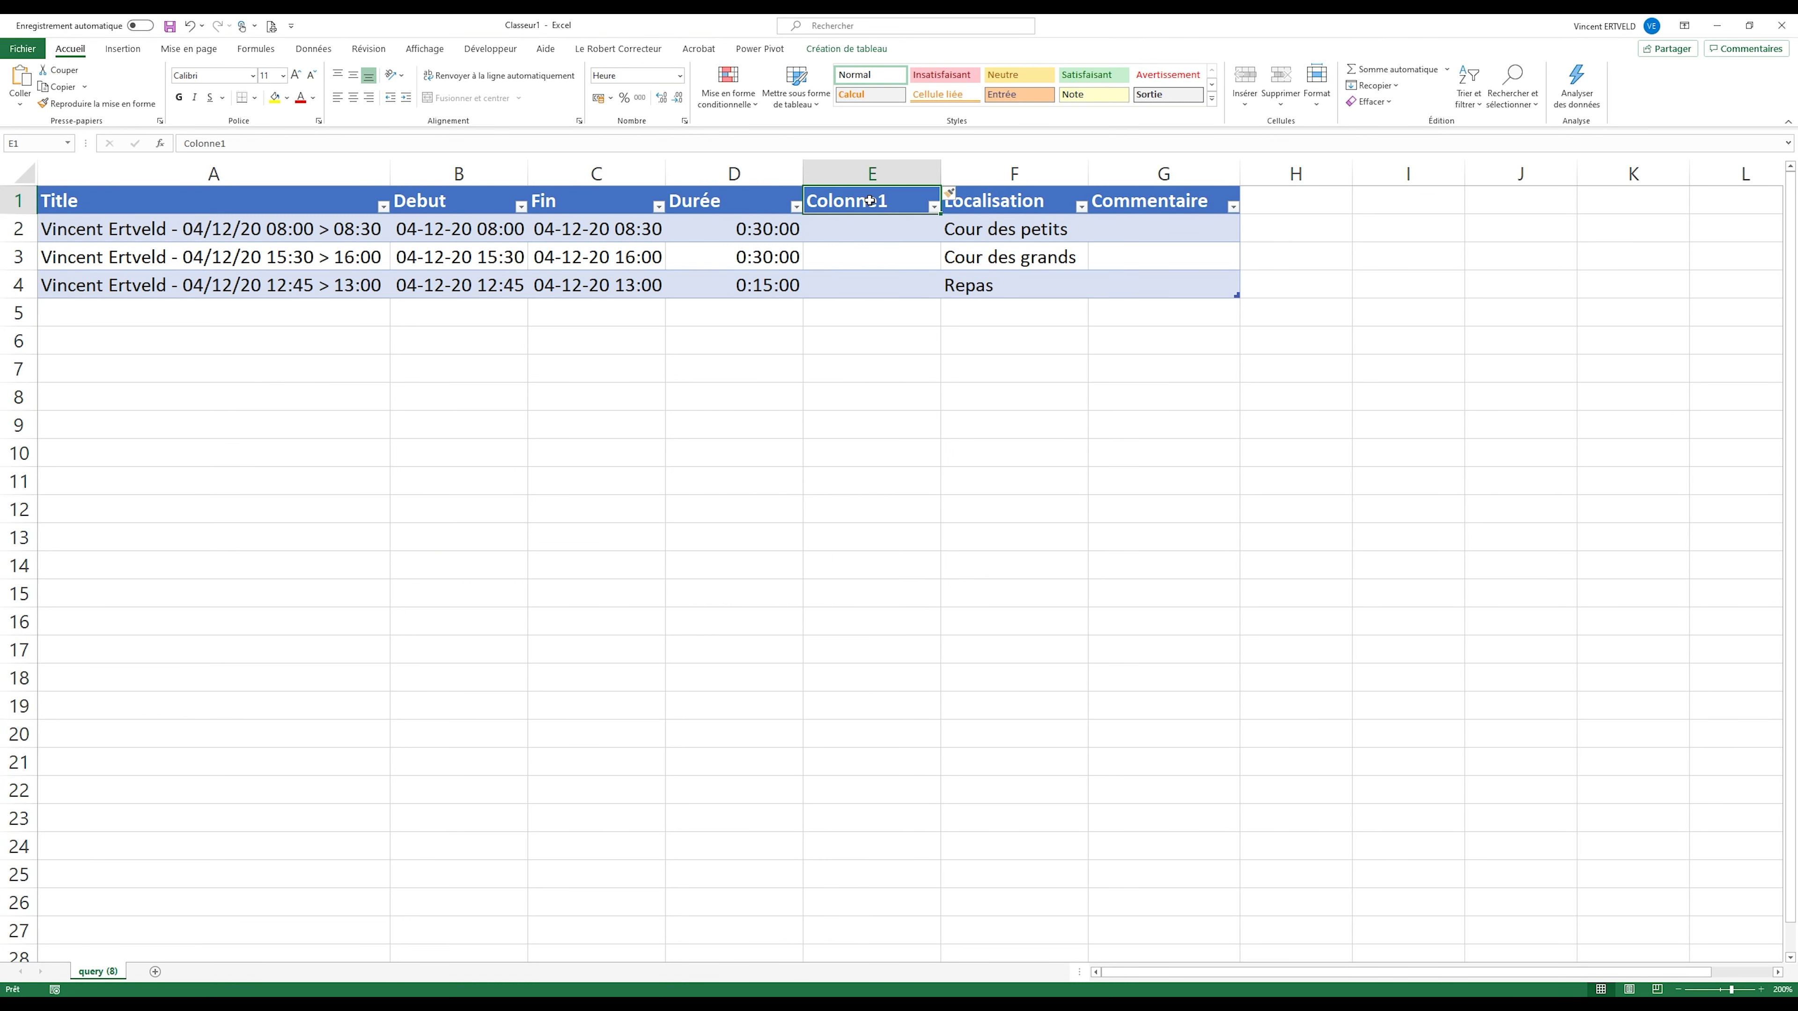
text(Montant)
key(Return)
text(=)
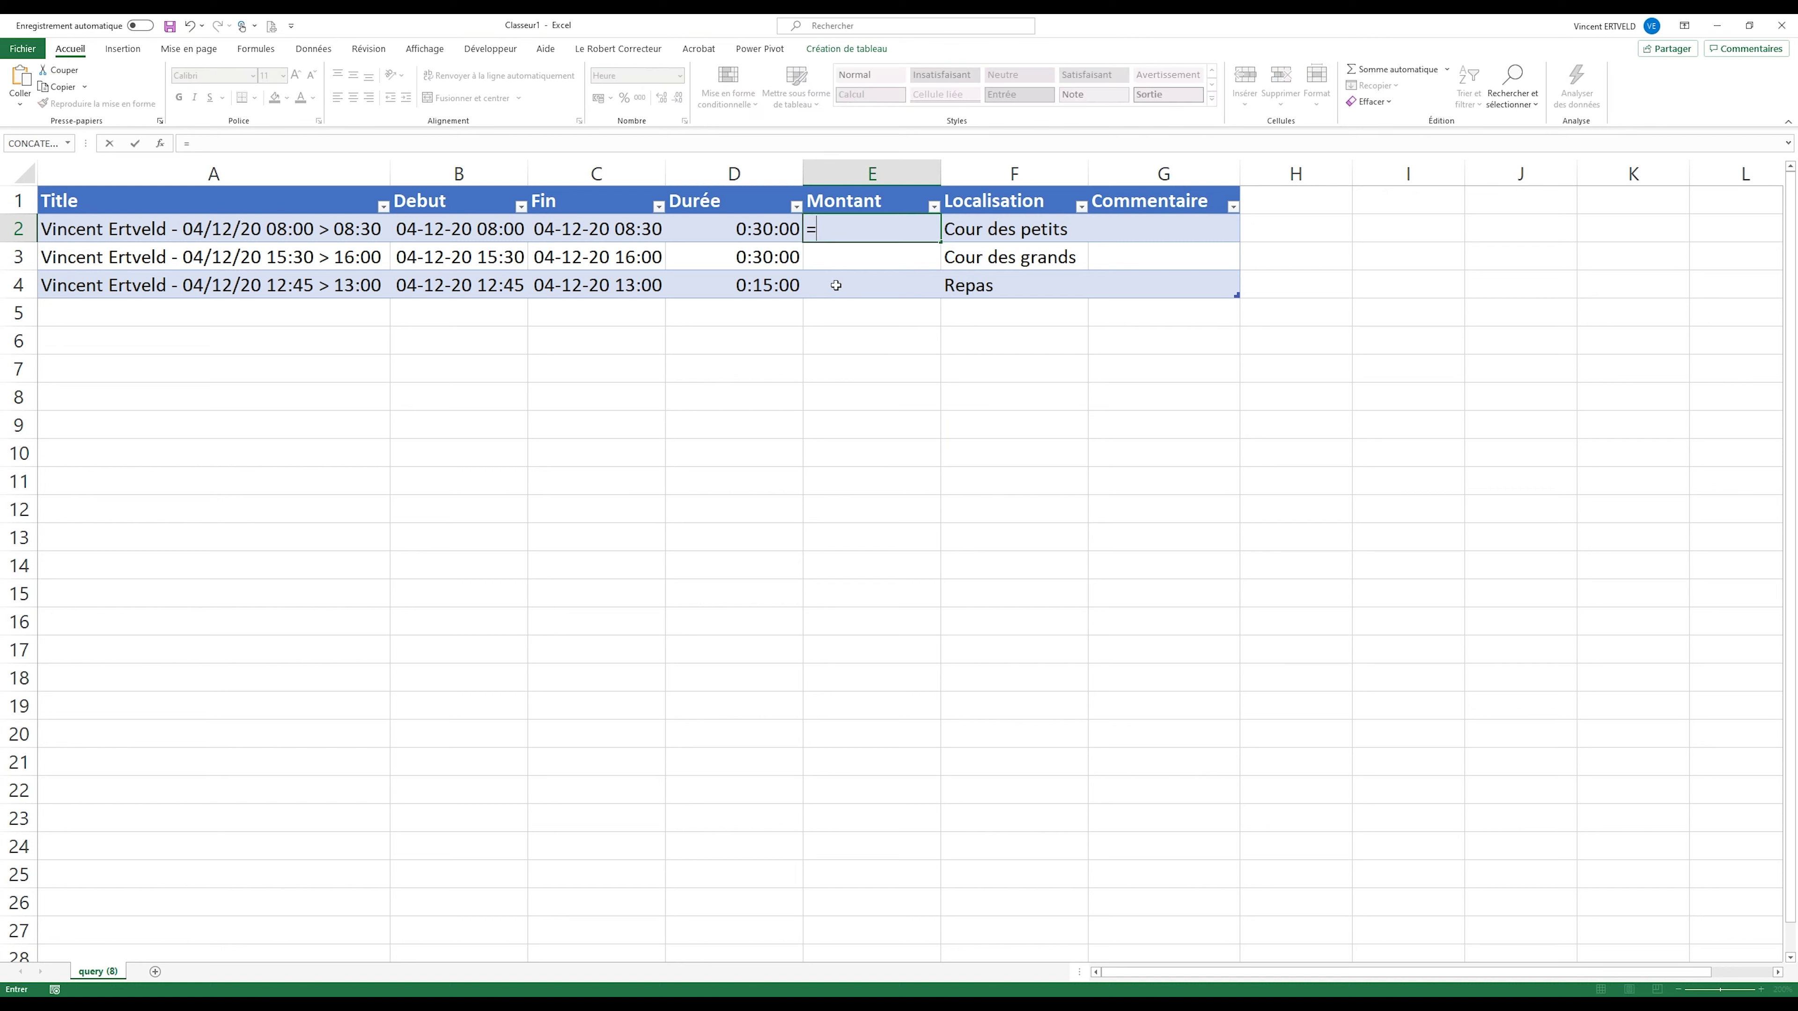
click(771, 228)
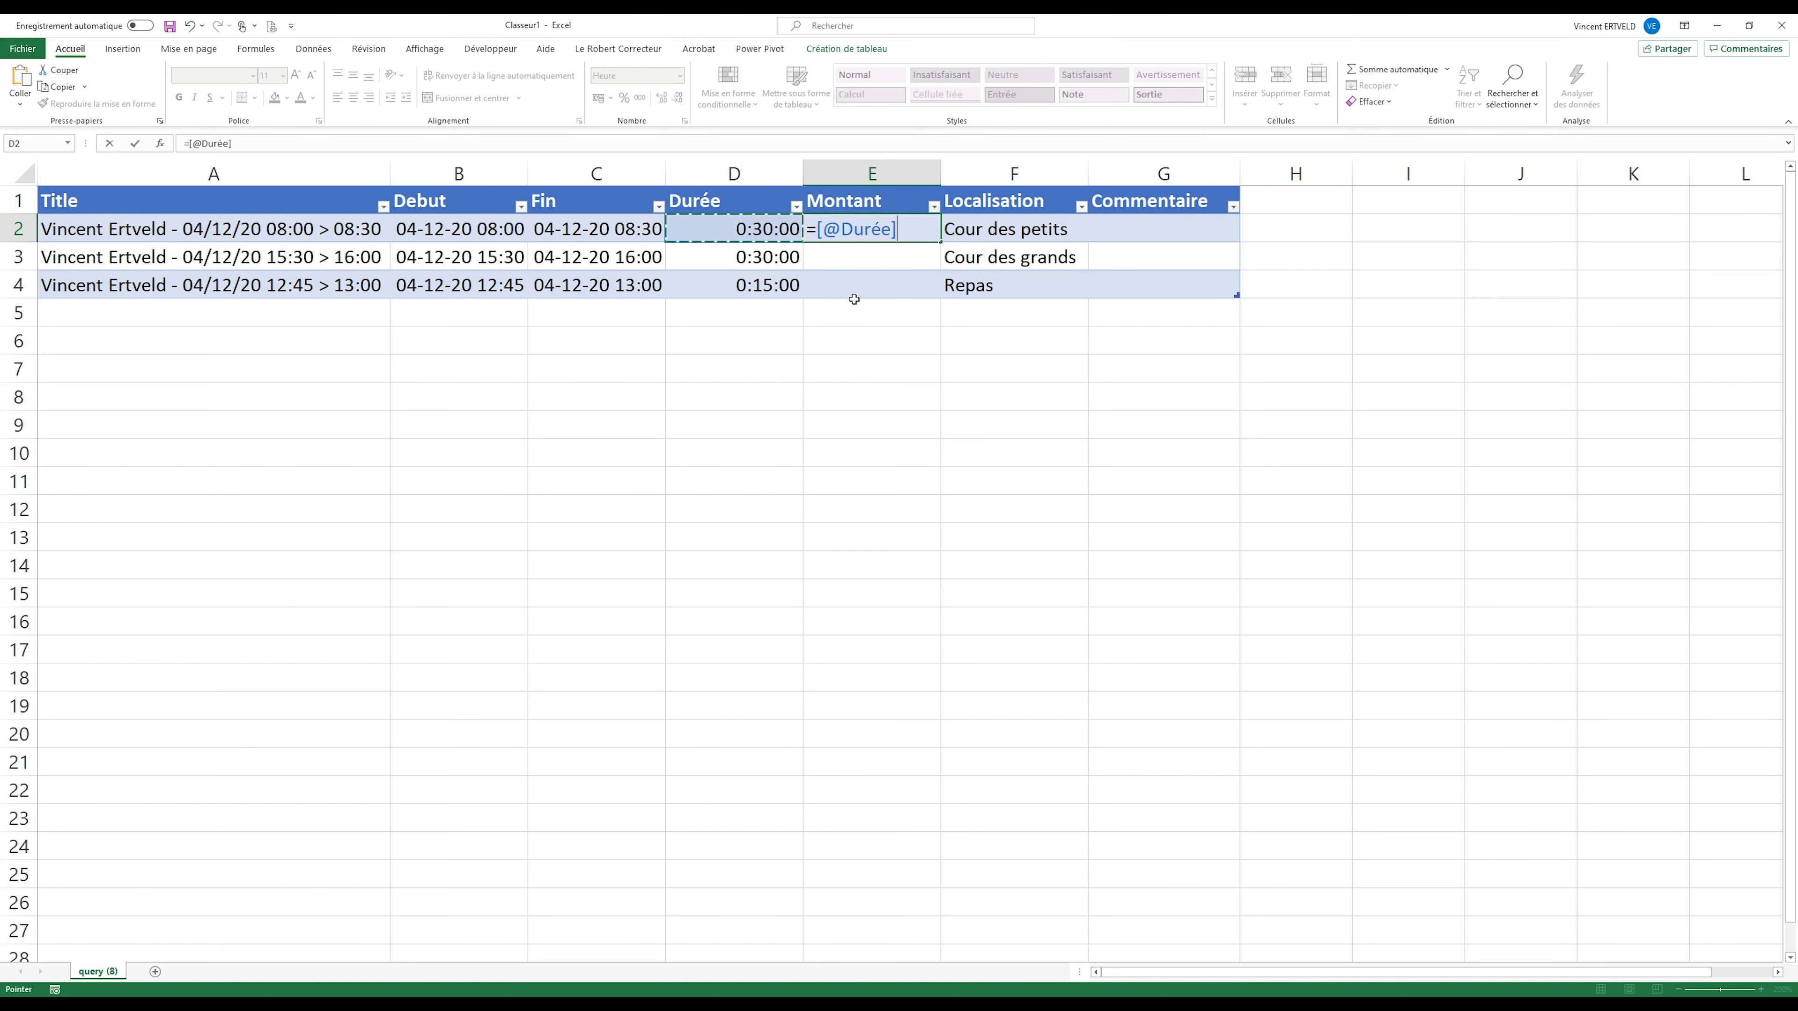
text(*)
key(Return)
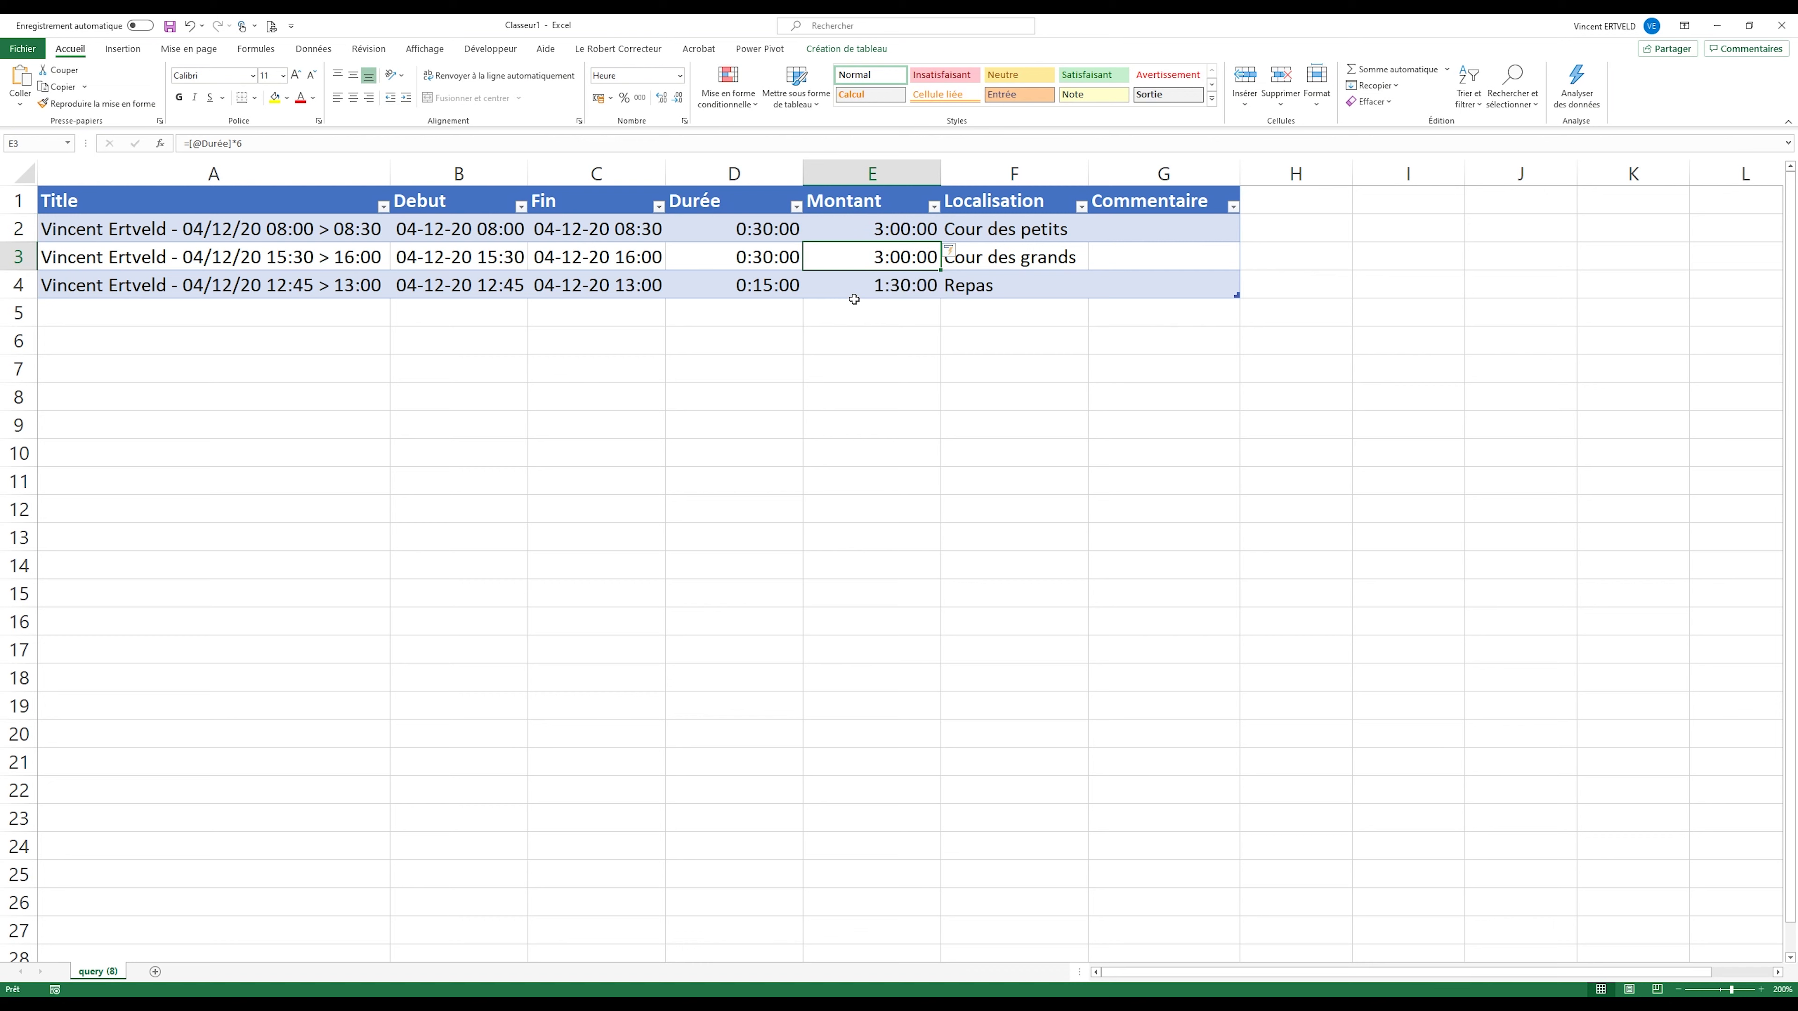
- Apply the Monétaire number format to the whole Montant column
click(890, 226)
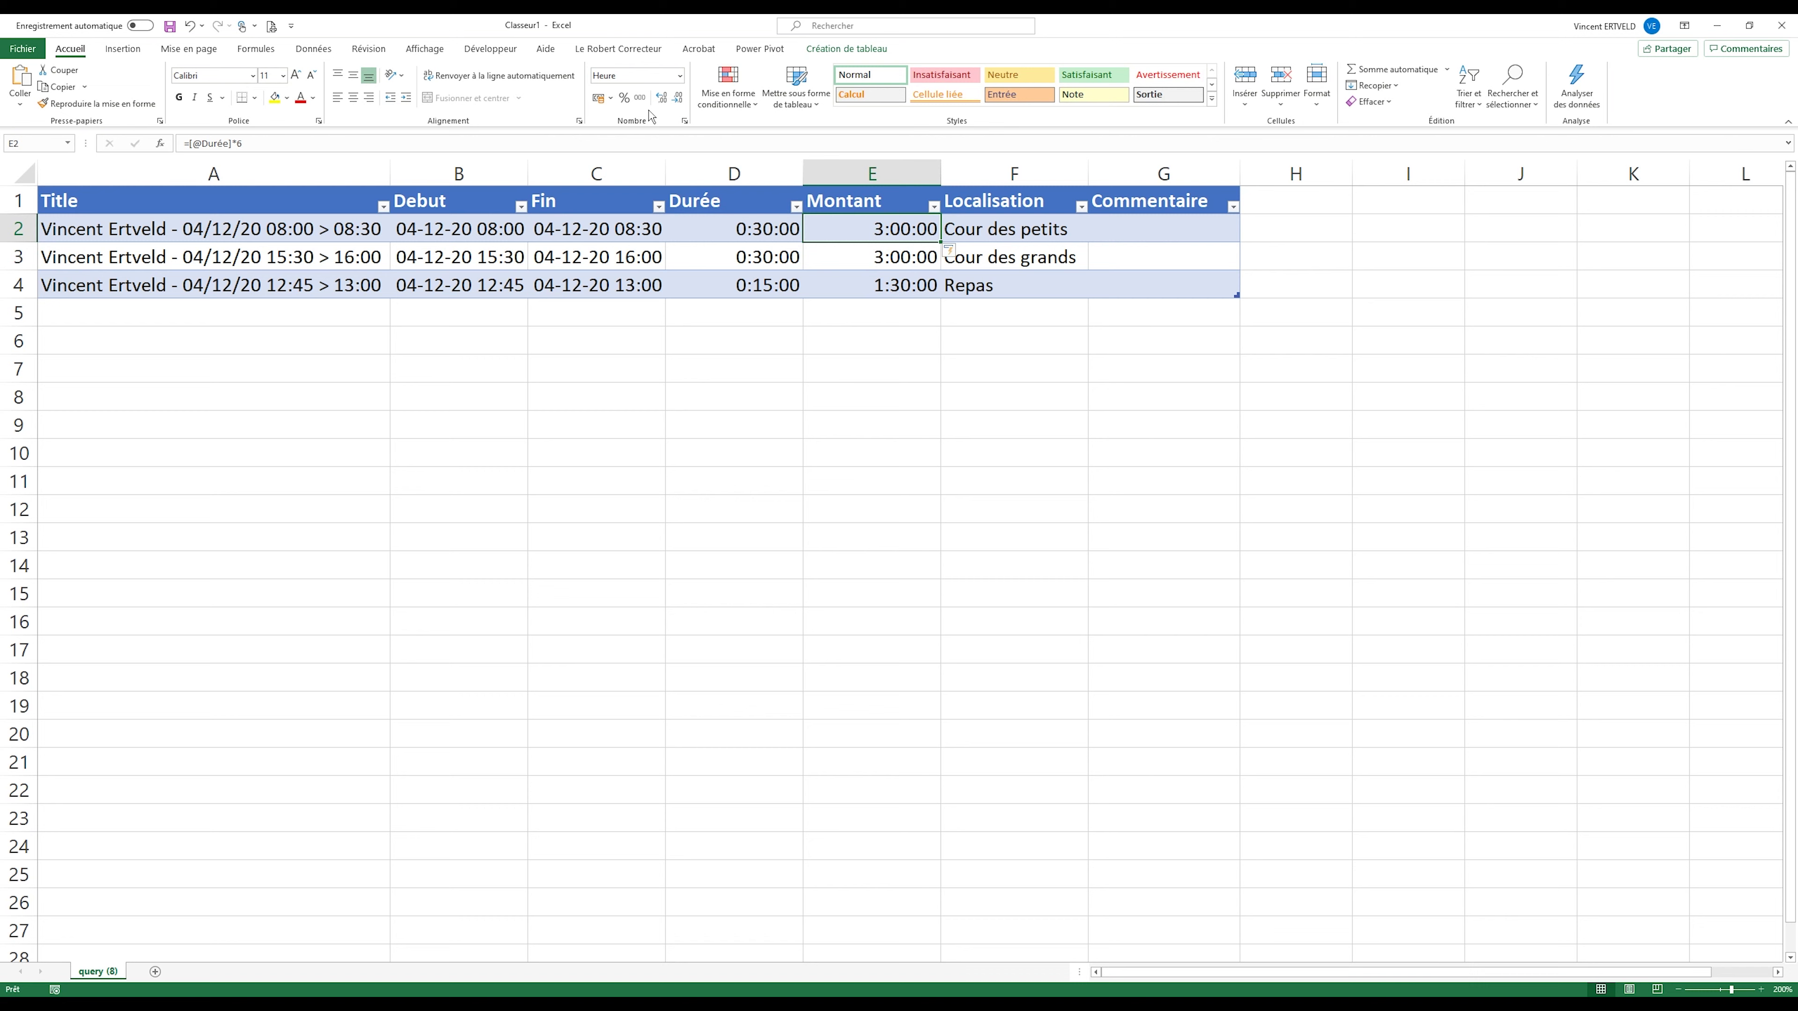
click(910, 161)
click(679, 75)
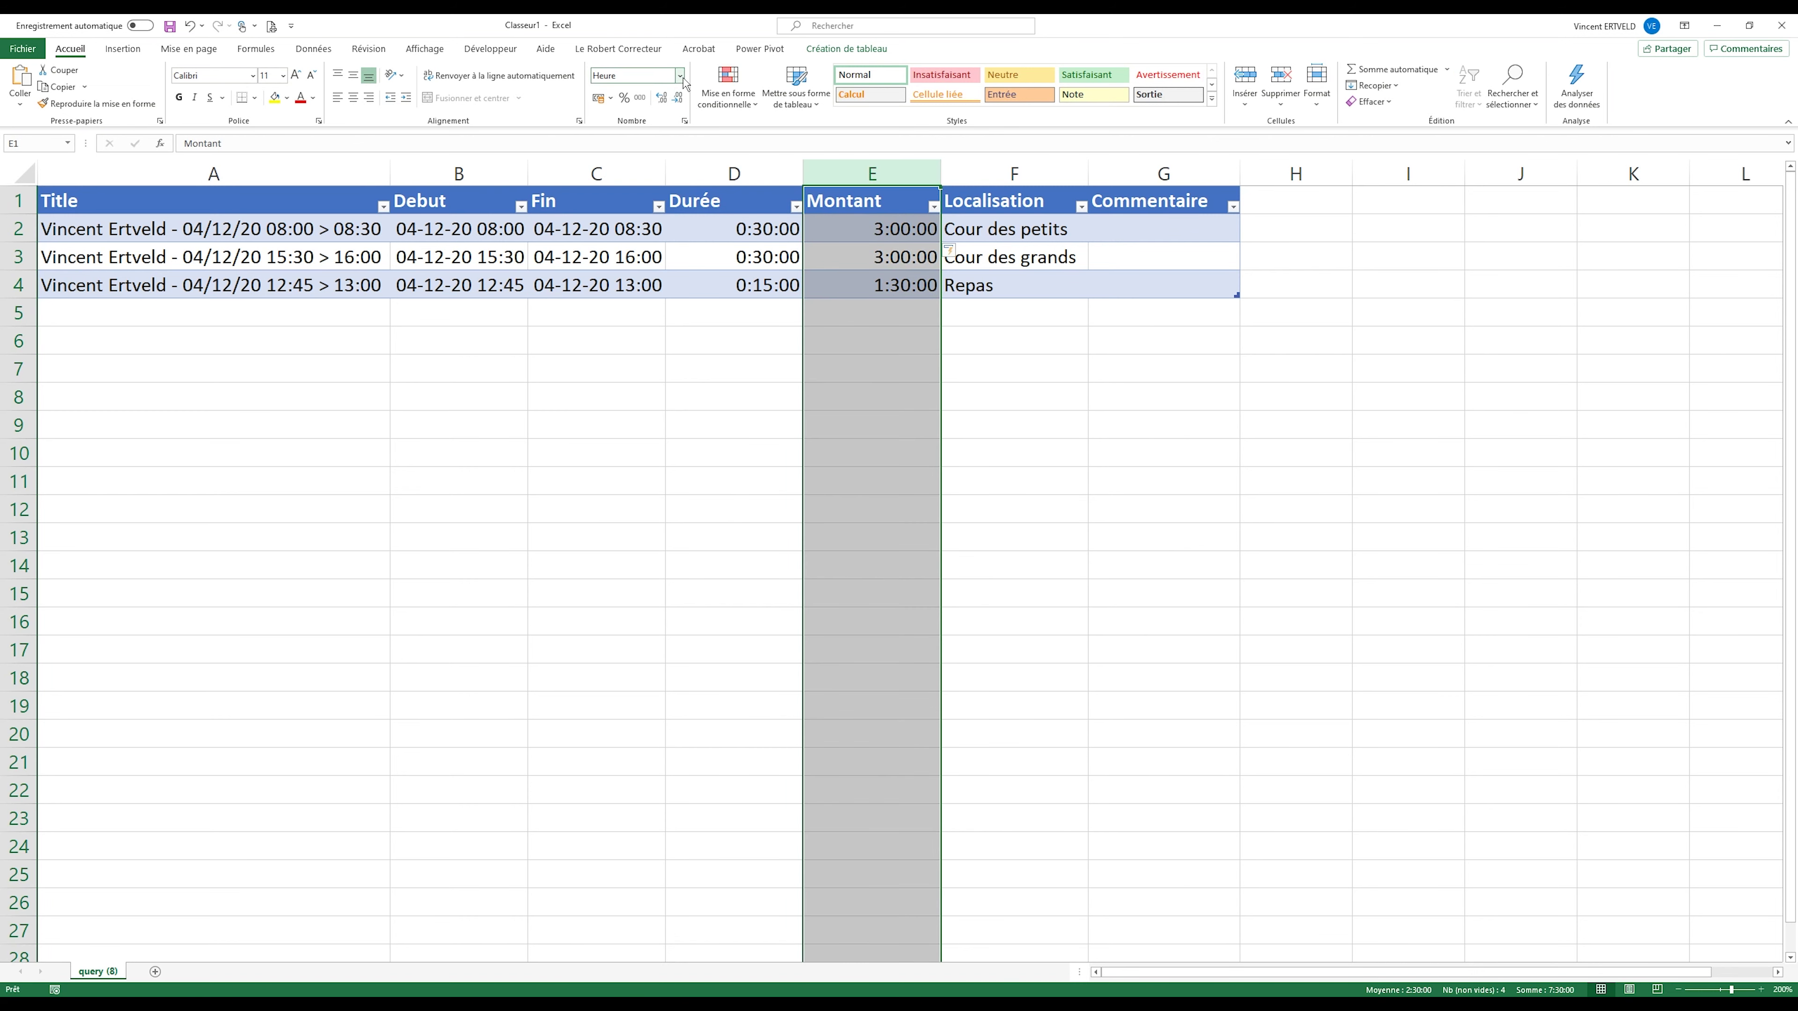
click(680, 167)
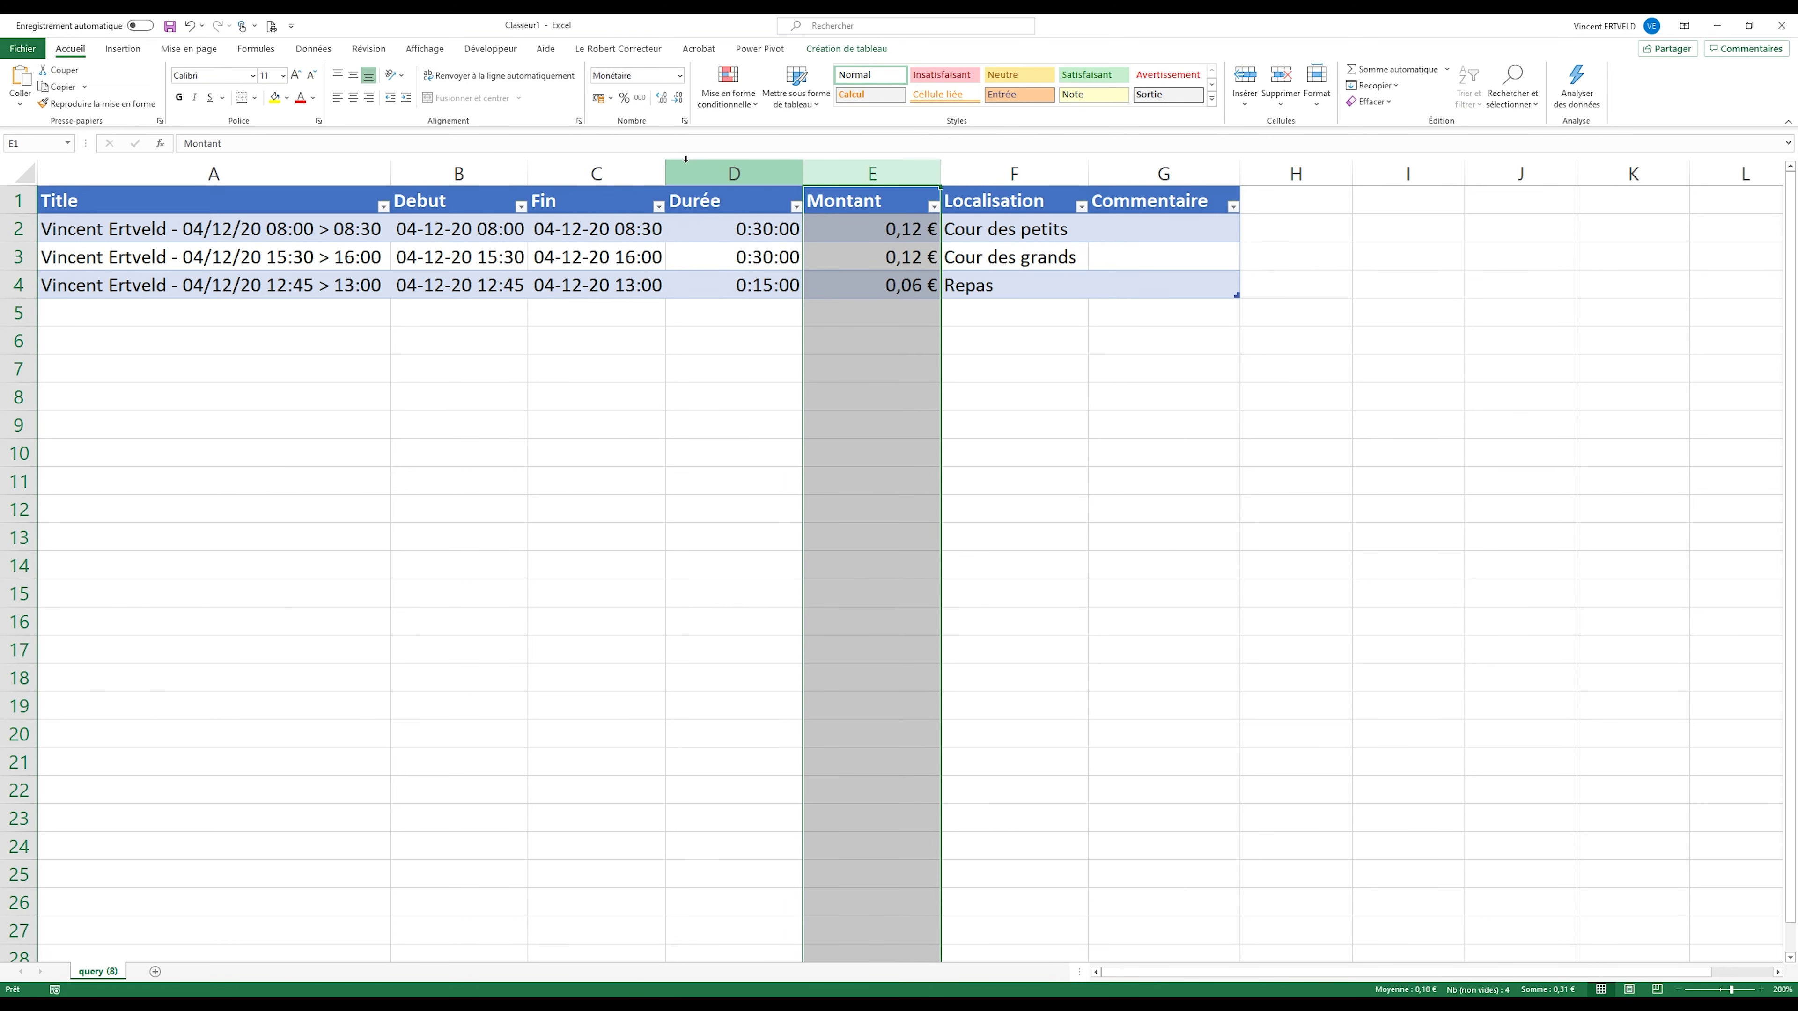
click(885, 225)
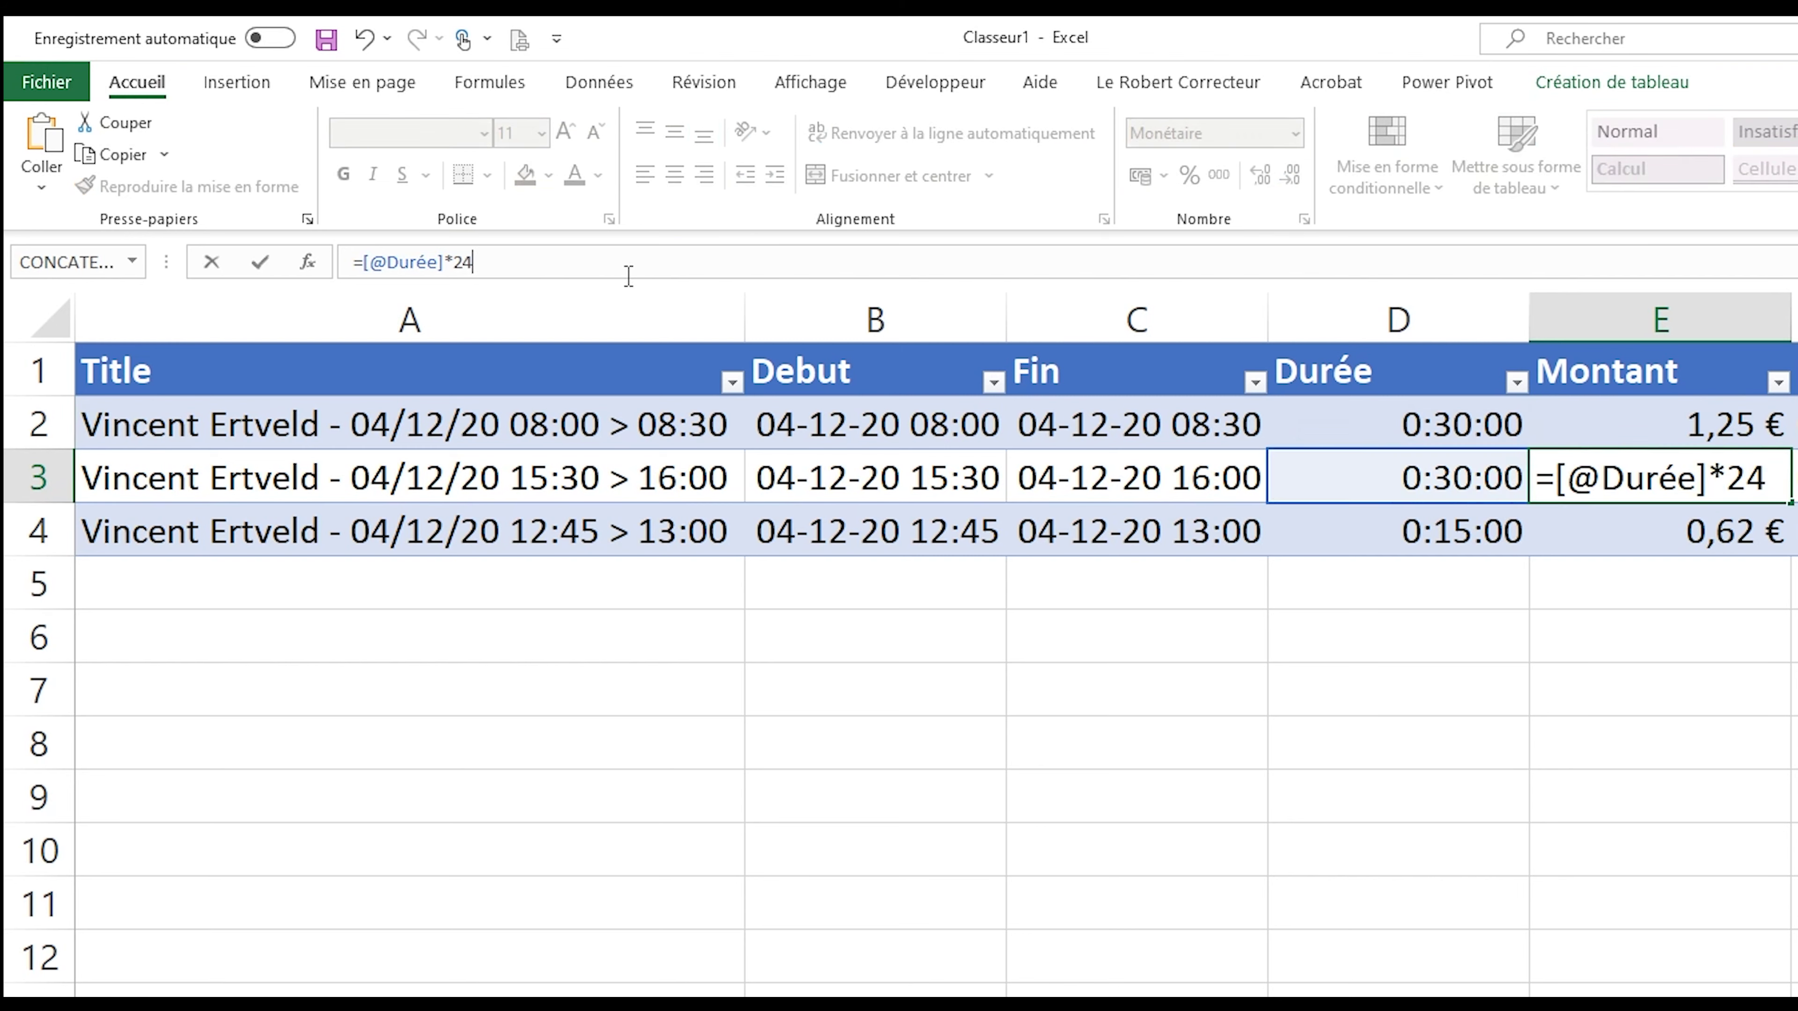
key(Return)
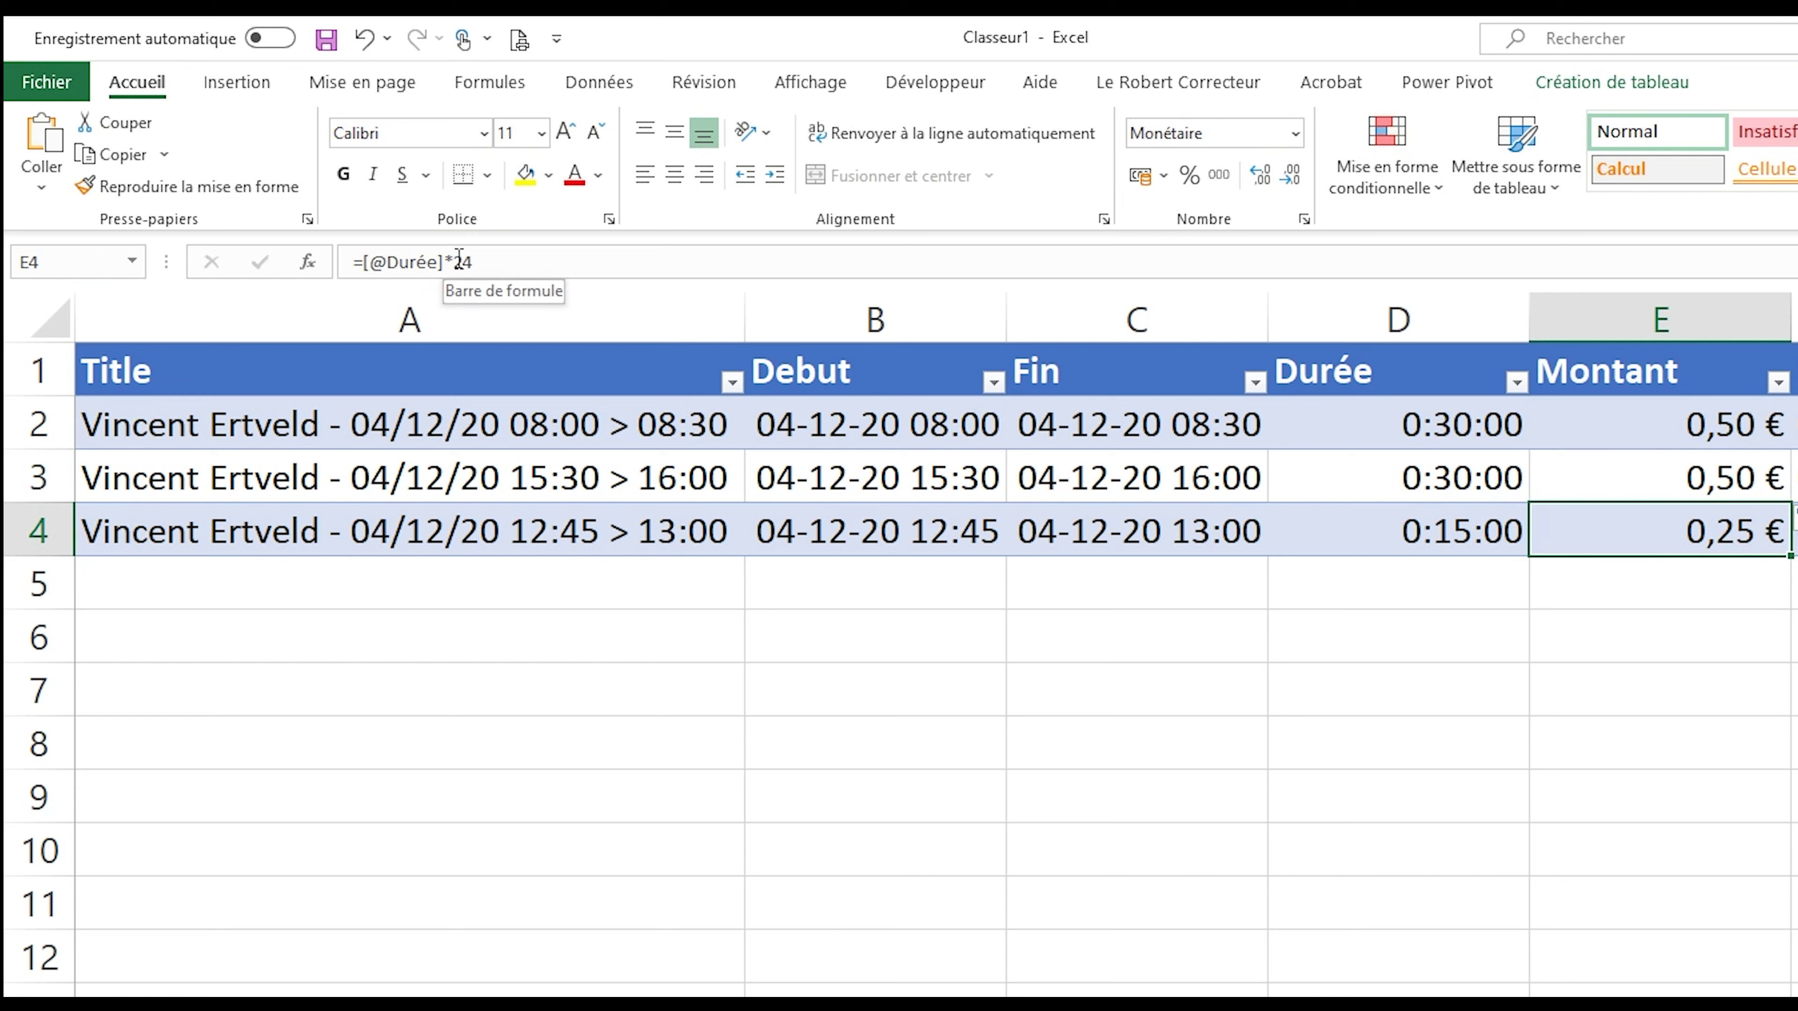
click(566, 262)
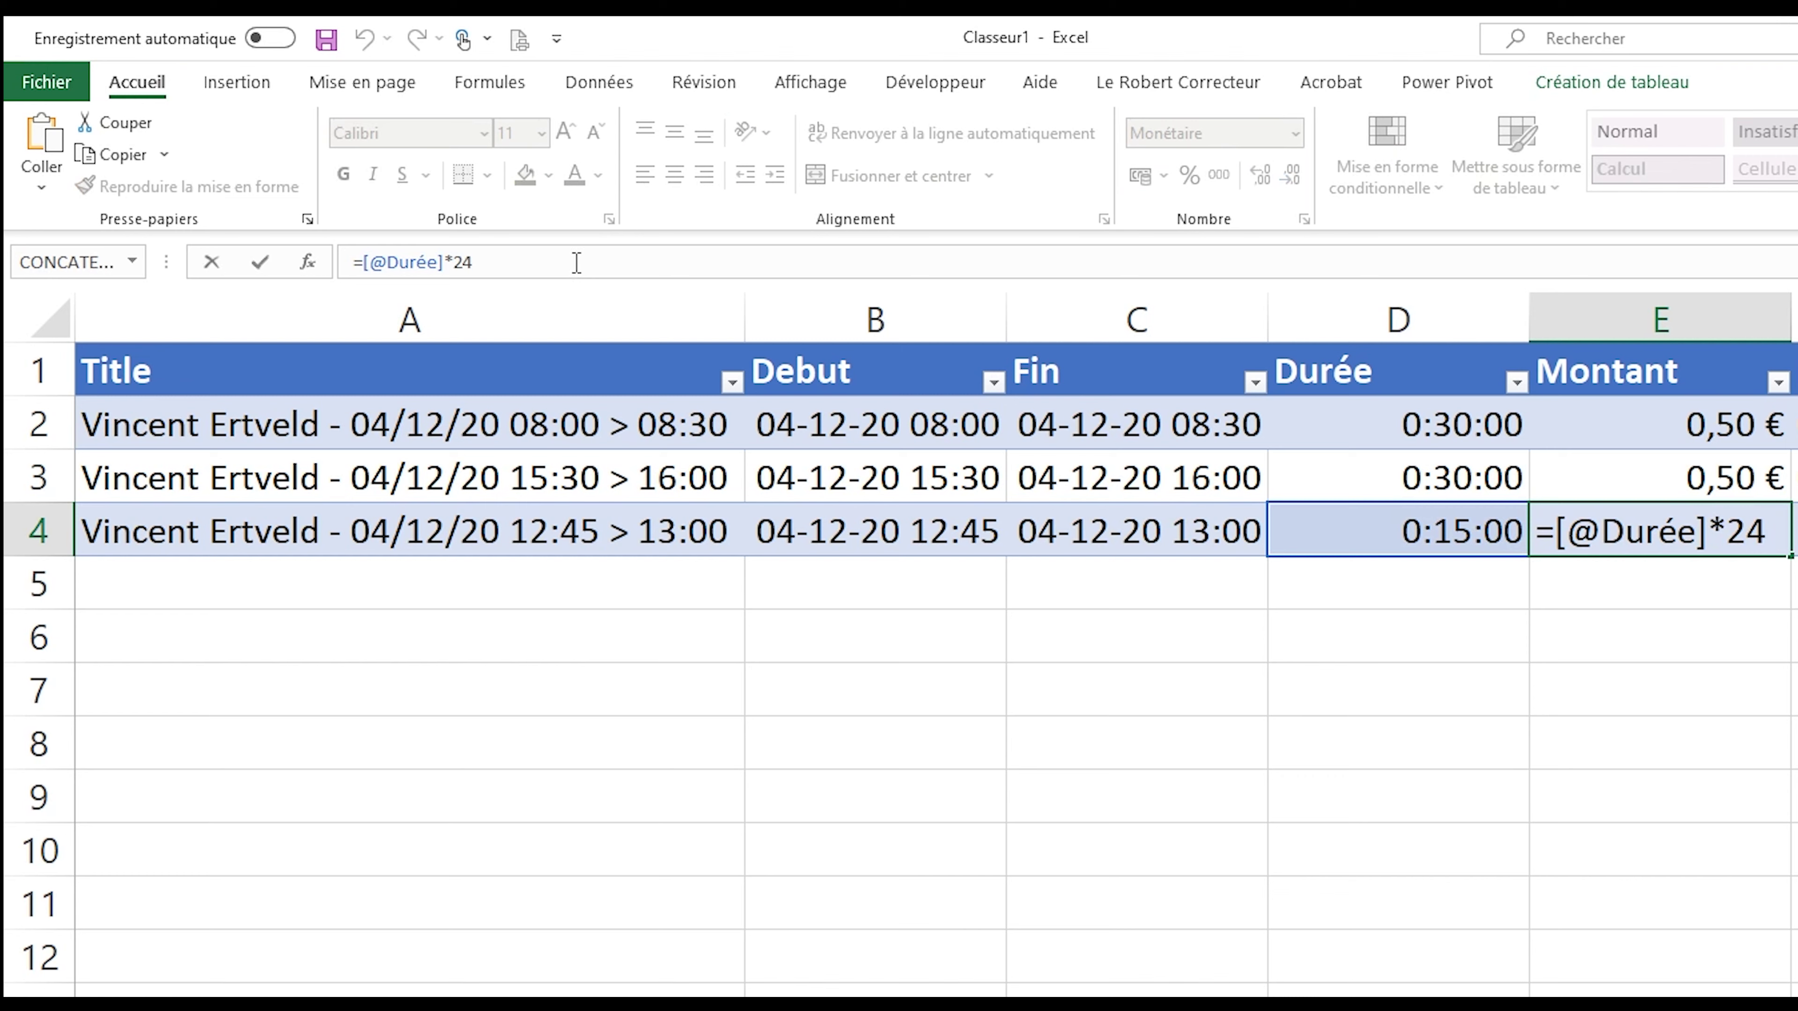
text(*6)
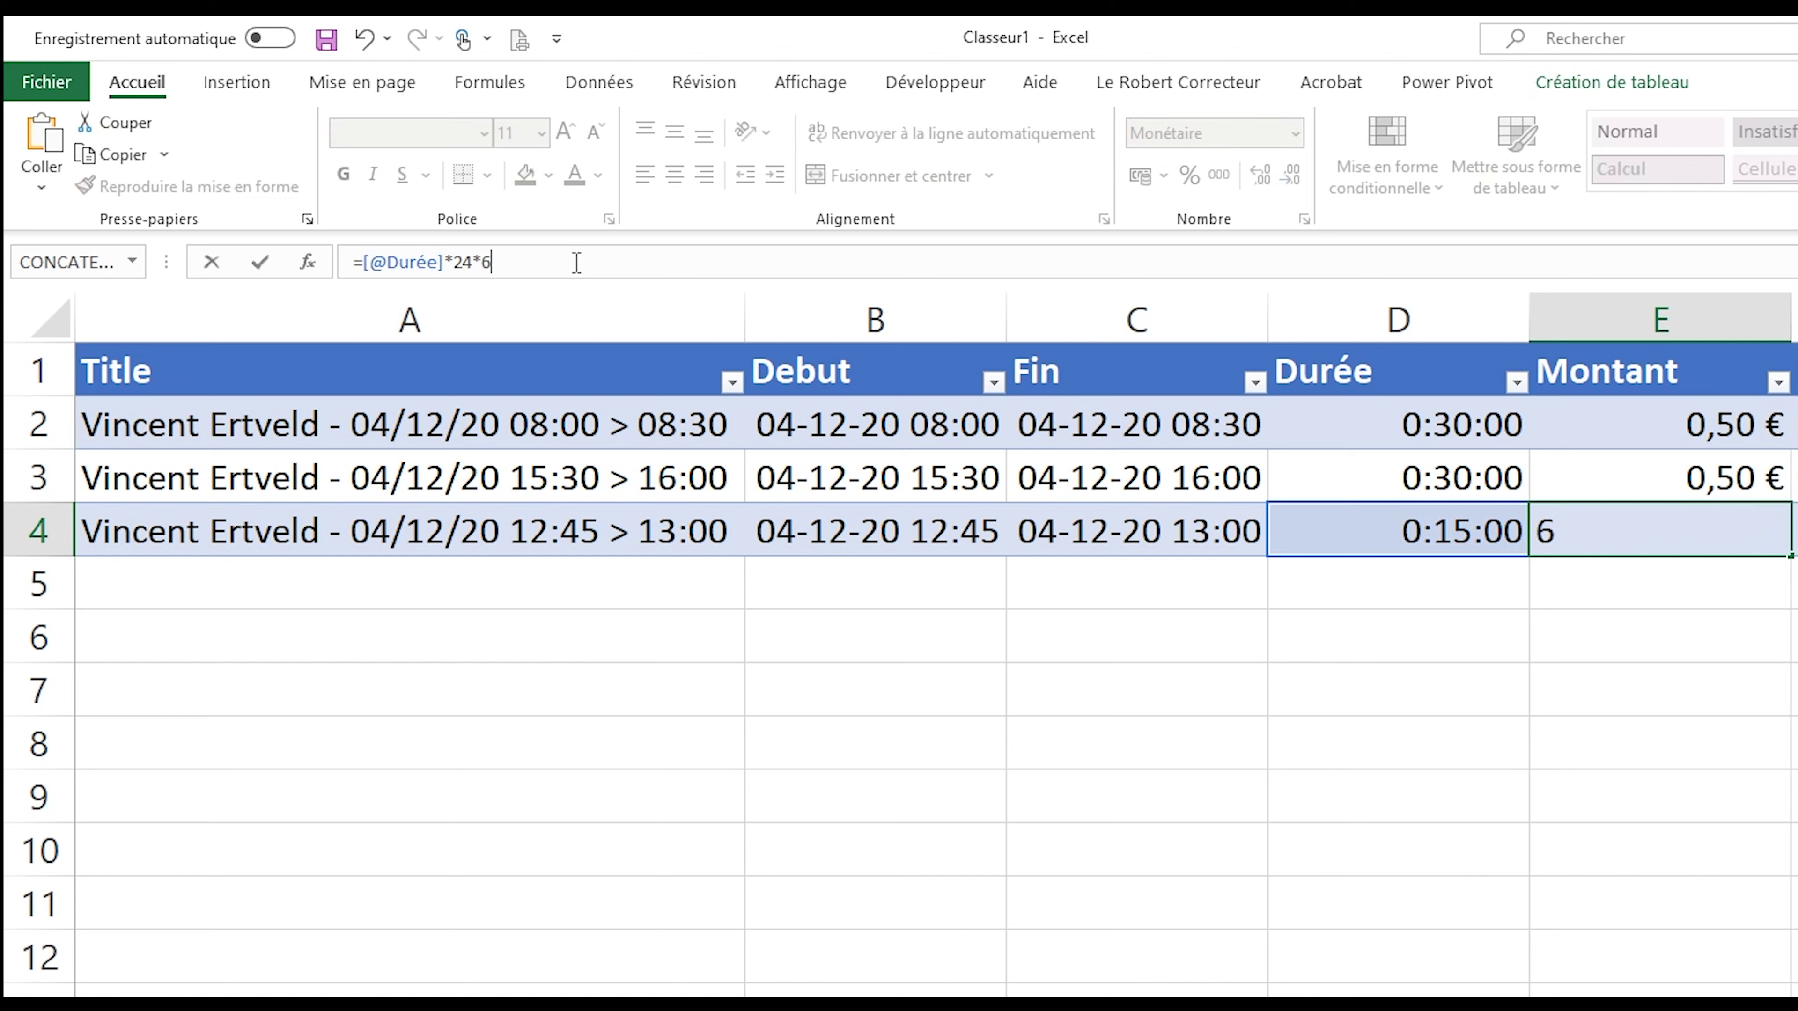
key(Return)
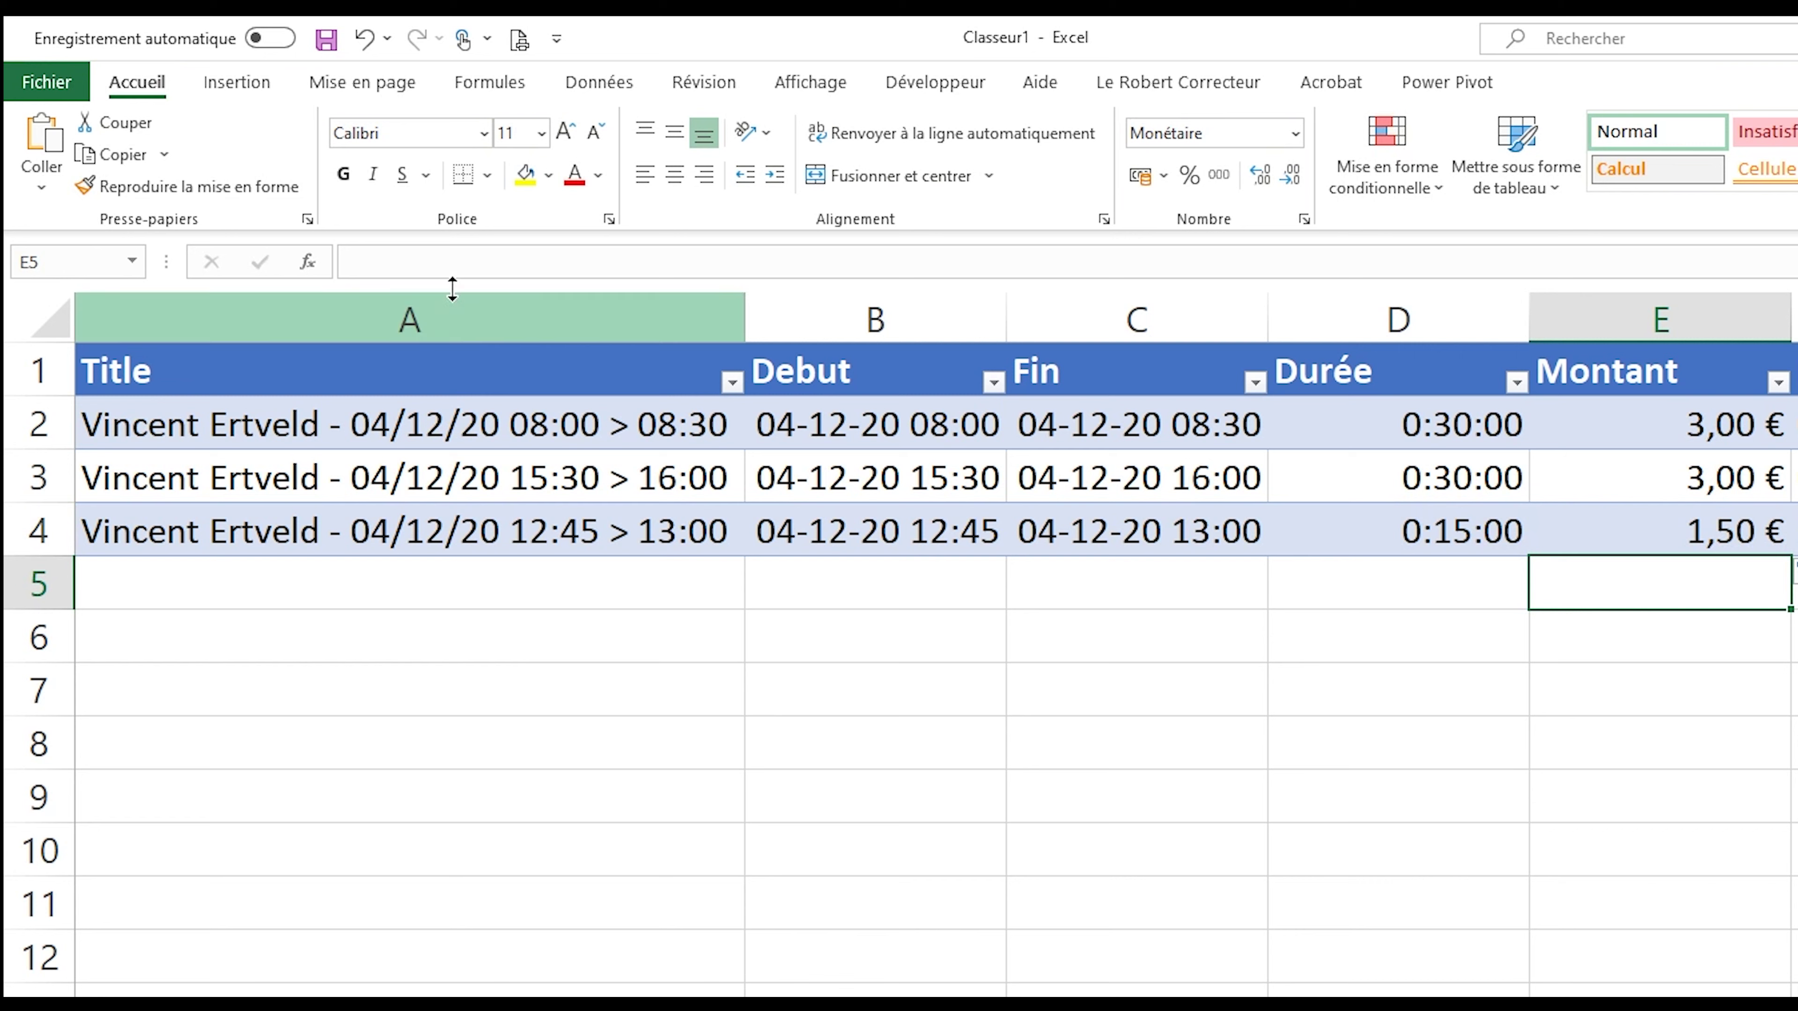
click(1702, 423)
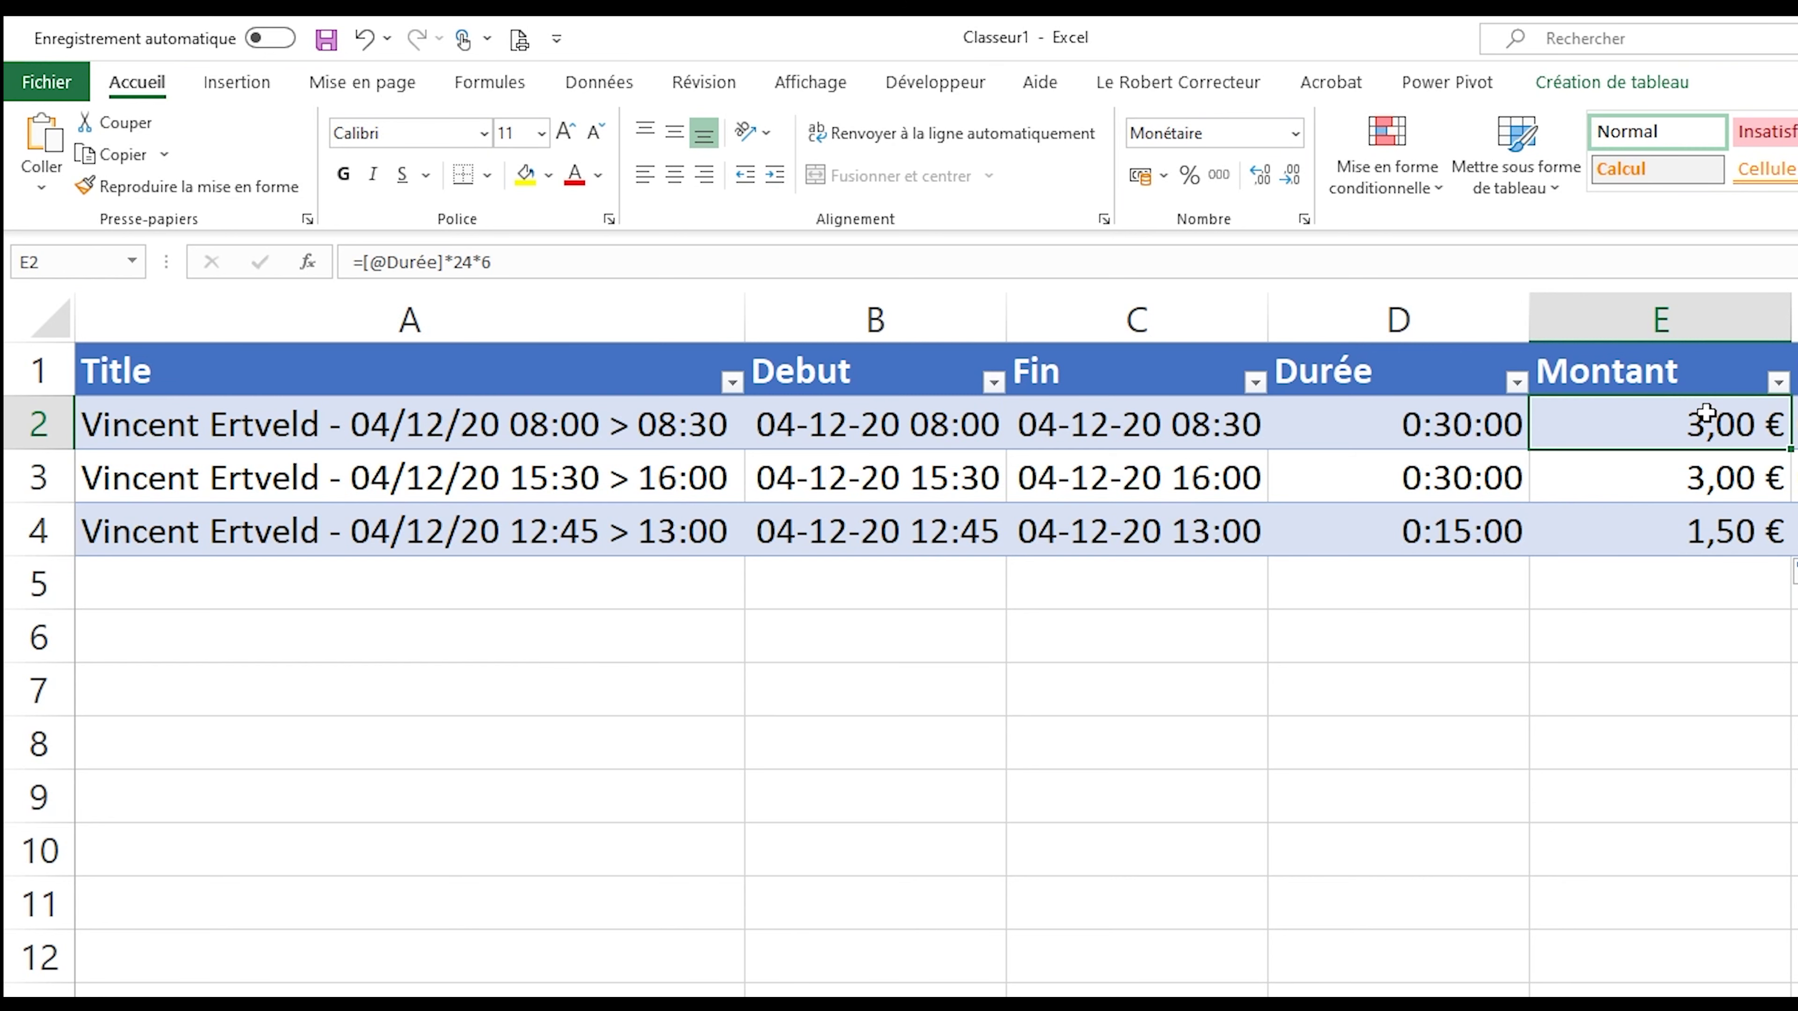